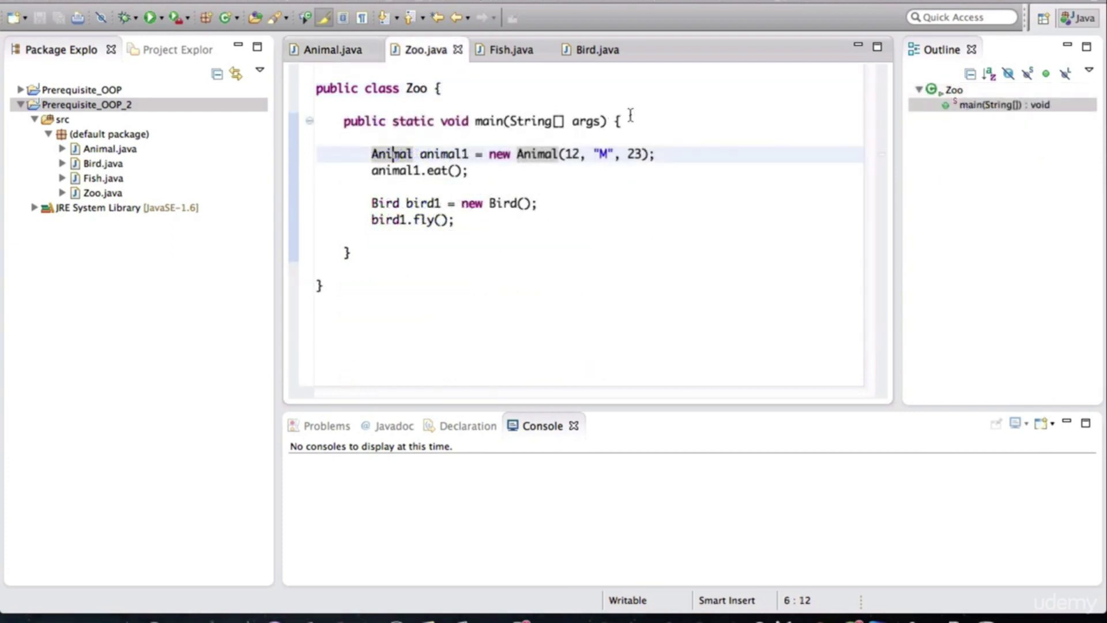
Step through main's opening lines and select the animal1 declaration and its Animal constructor call.
click(631, 121)
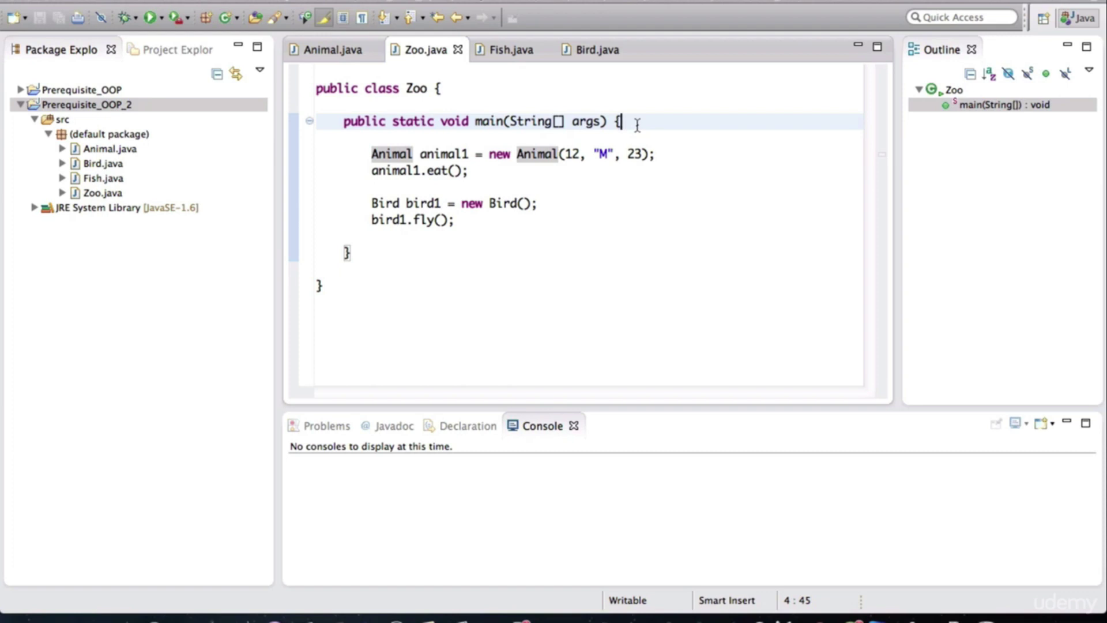
key(Down)
key(Down)
key(Down)
key(Down)
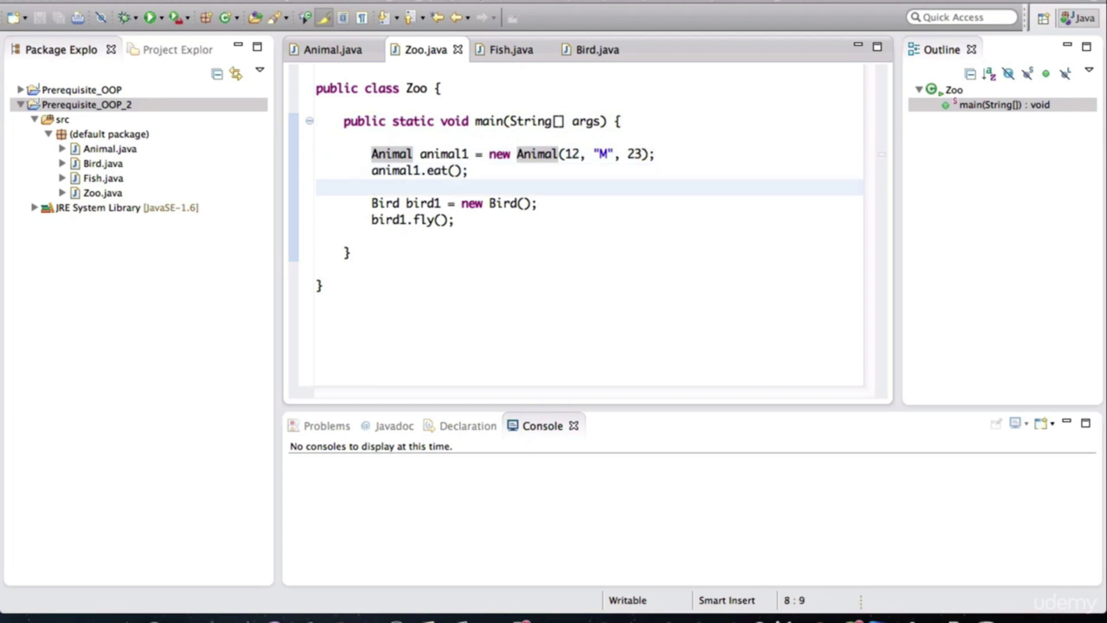
key(Down)
key(Down)
key(Down)
key(Up)
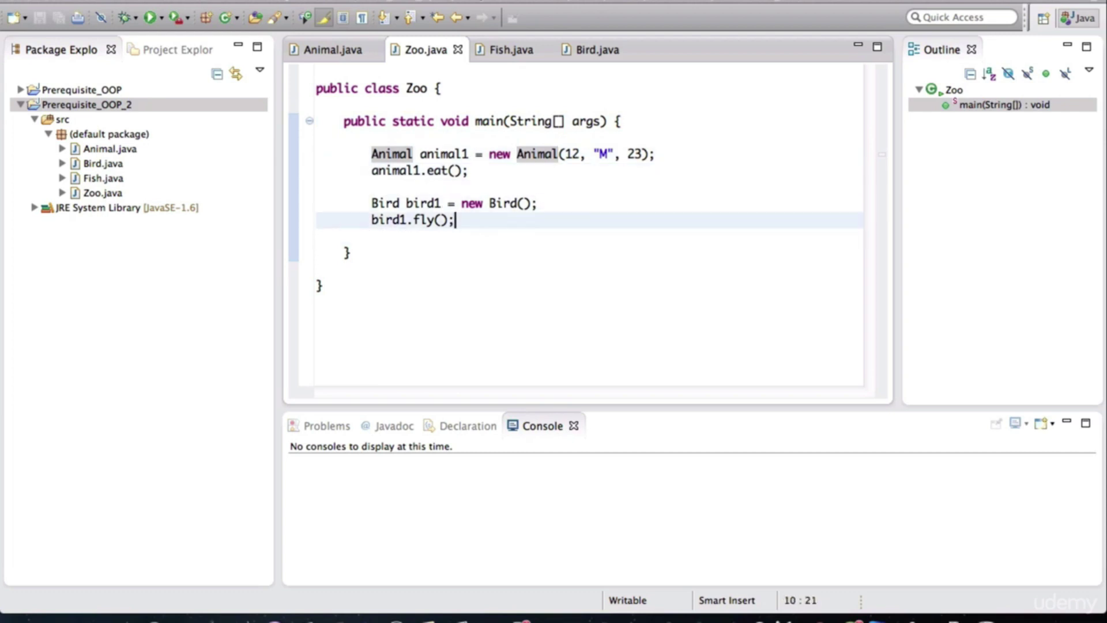
key(Up)
key(Up)
key(Up)
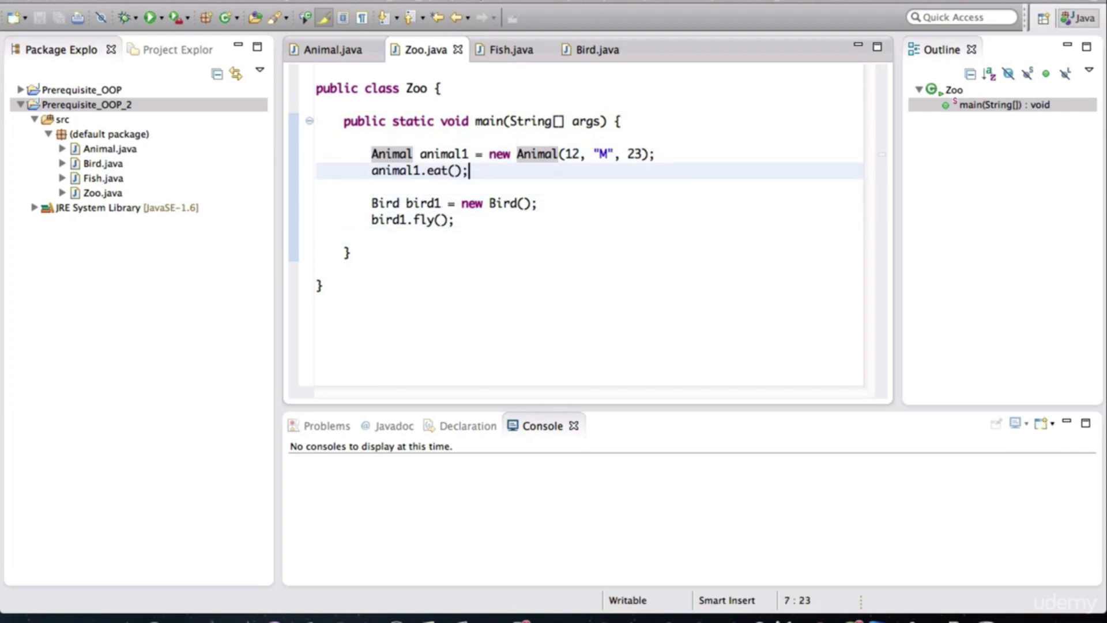
key(Up)
key(Up)
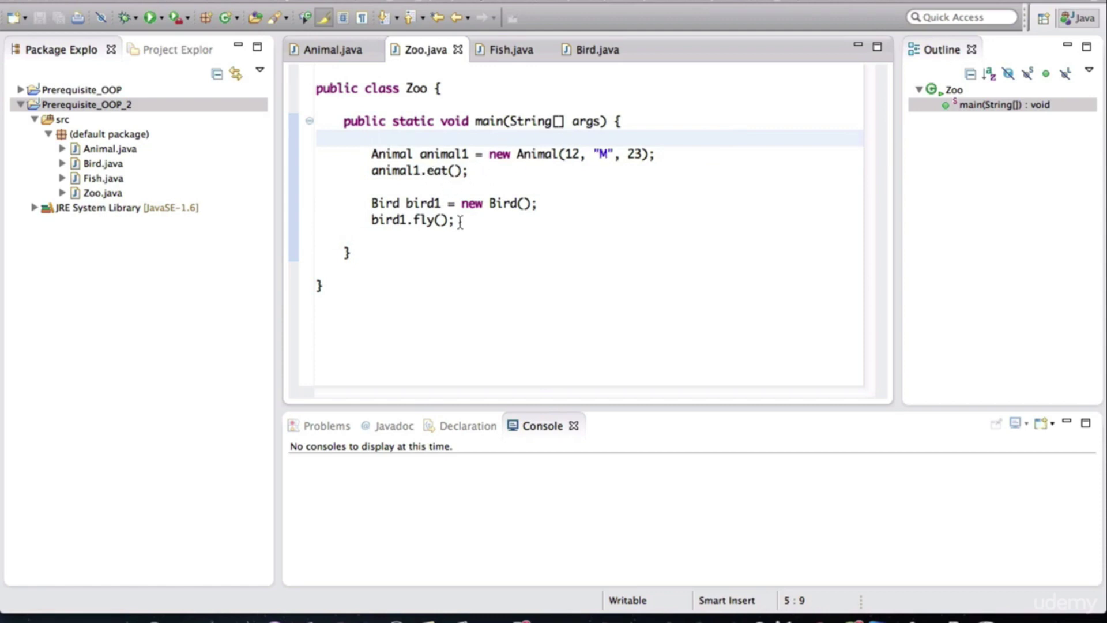
double_click(445, 154)
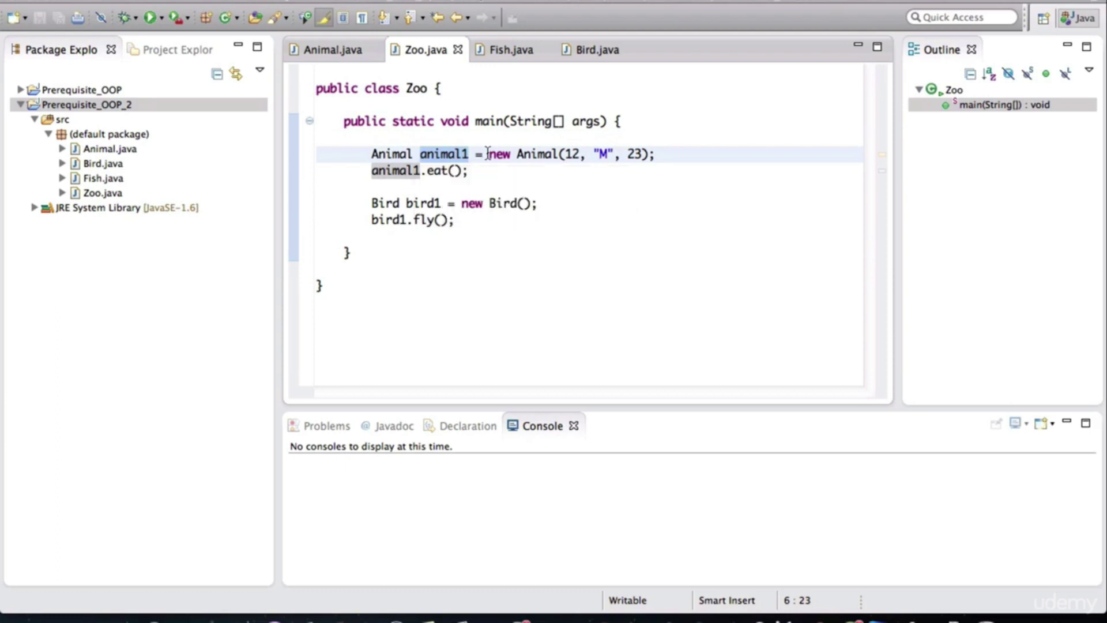
drag(489, 153, 656, 154)
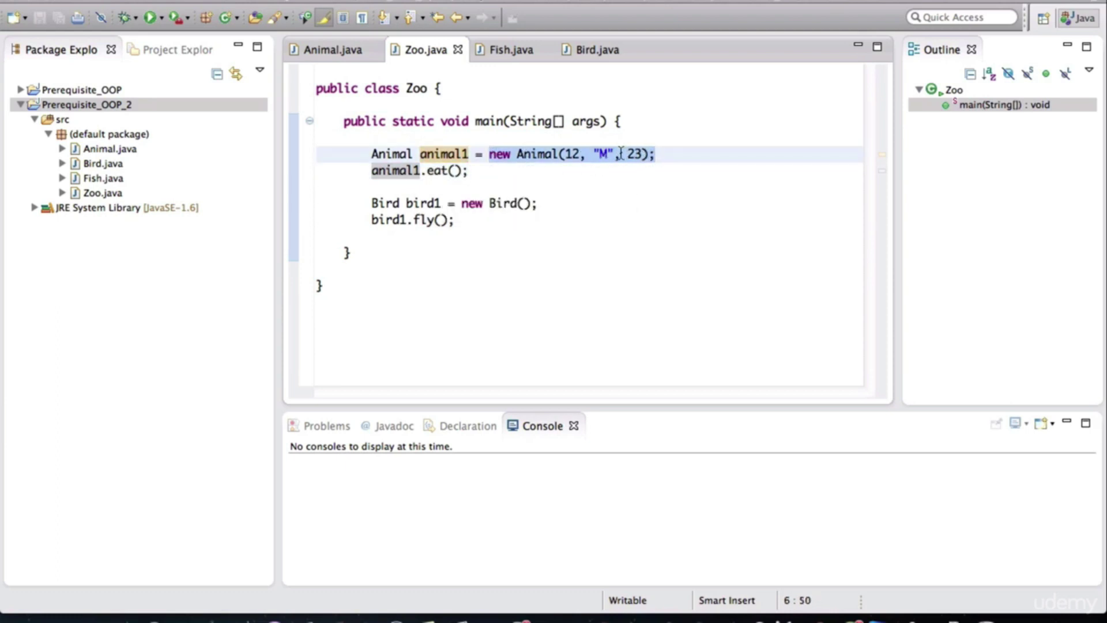
Highlight the animal1.eat() call, the new Bird() creation, bird1 and its fly() call.
click(533, 171)
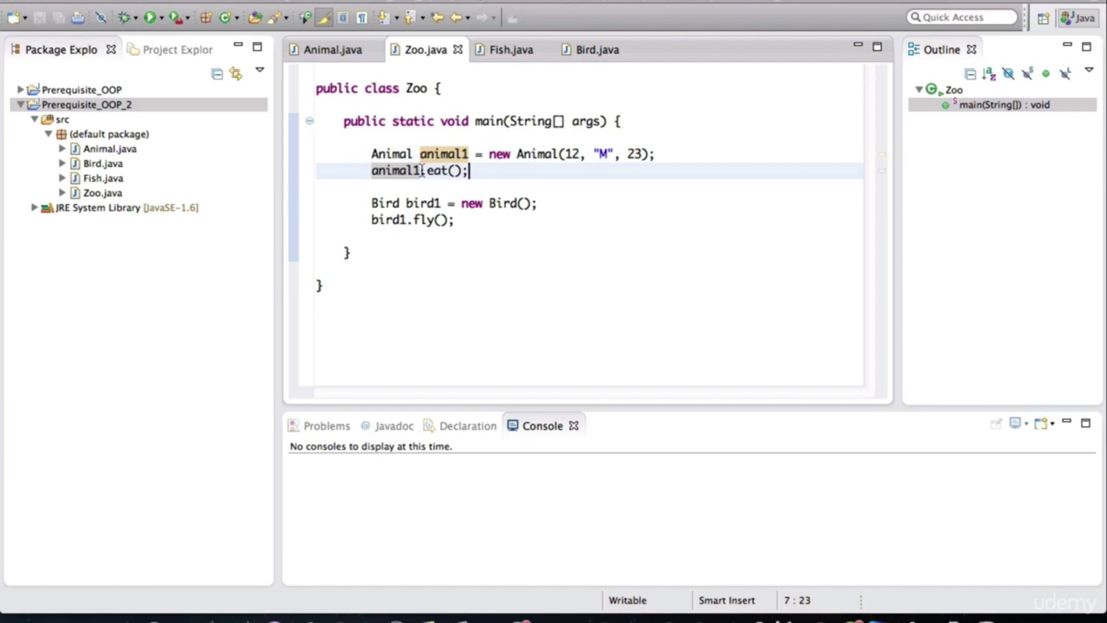
mouse_move(420, 171)
mouse_down()
mouse_move(475, 170)
mouse_move(519, 204)
mouse_up()
click(471, 187)
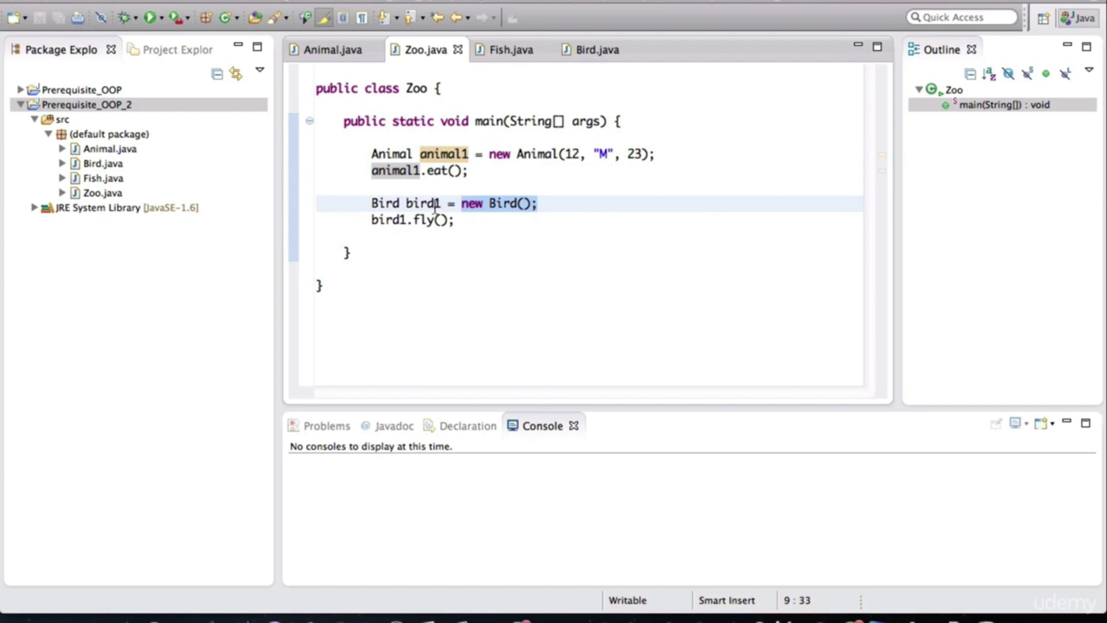
double_click(424, 203)
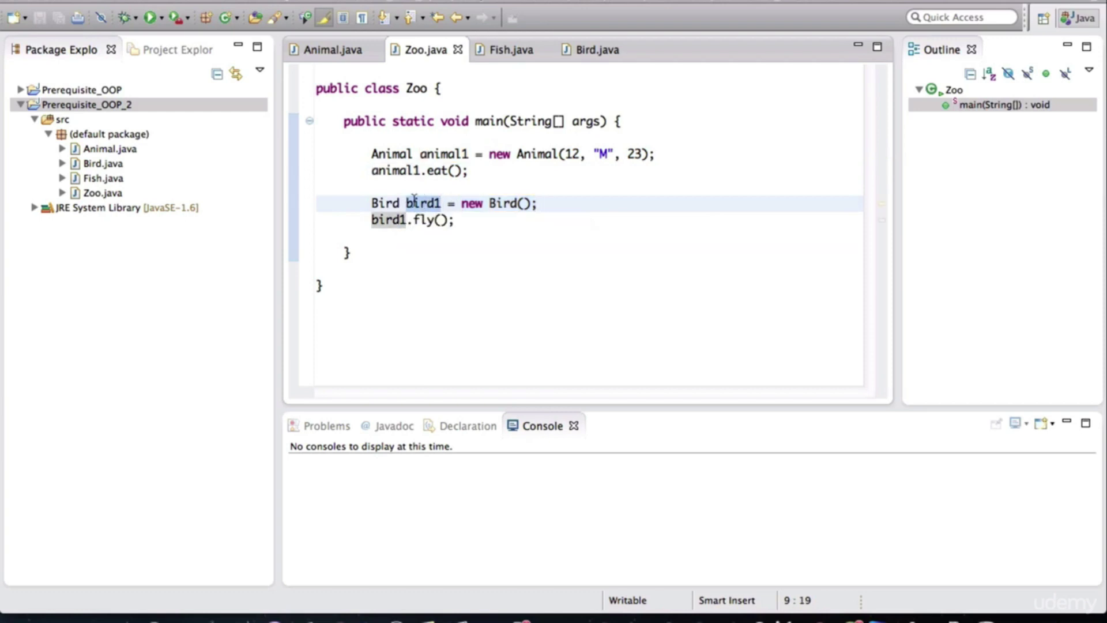
double_click(384, 203)
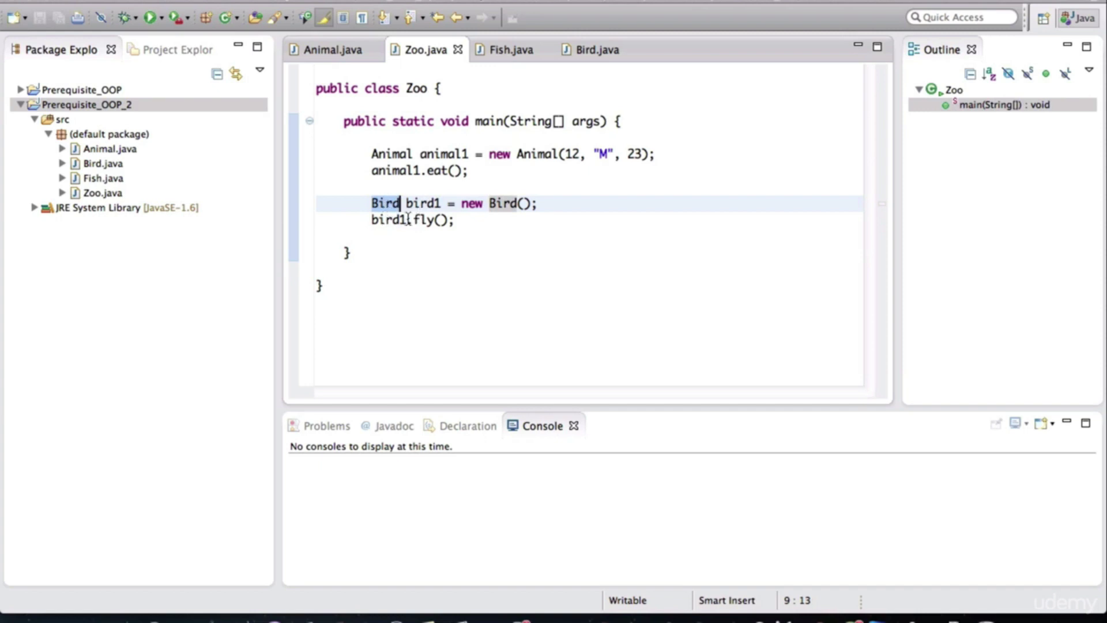
drag(406, 219, 460, 220)
Highlight the whole body of main to review all its statements together.
click(435, 220)
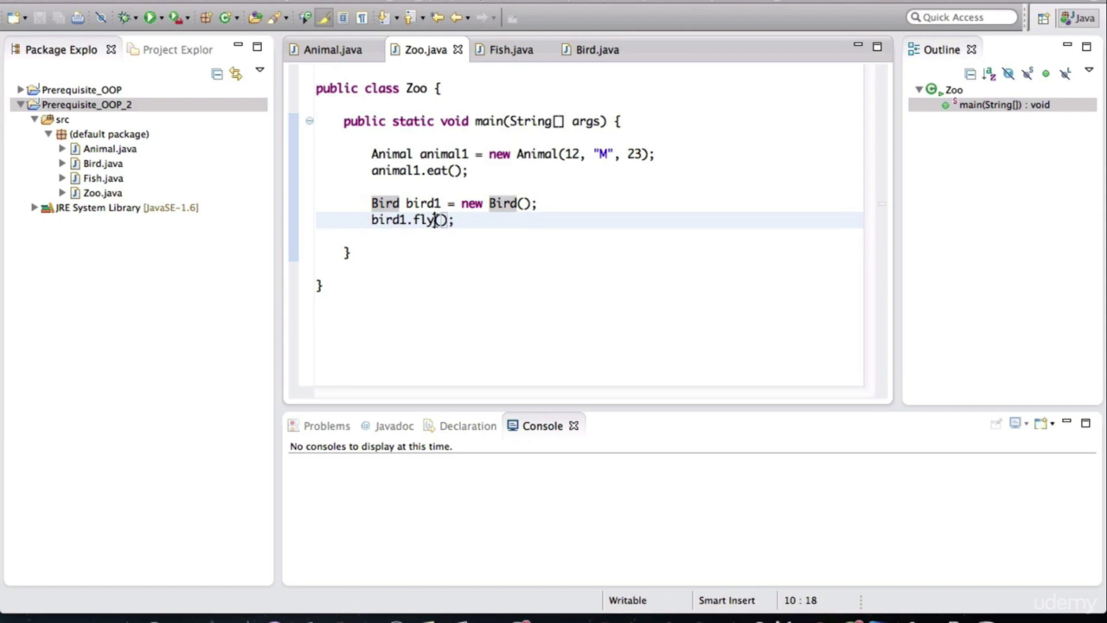
click(464, 220)
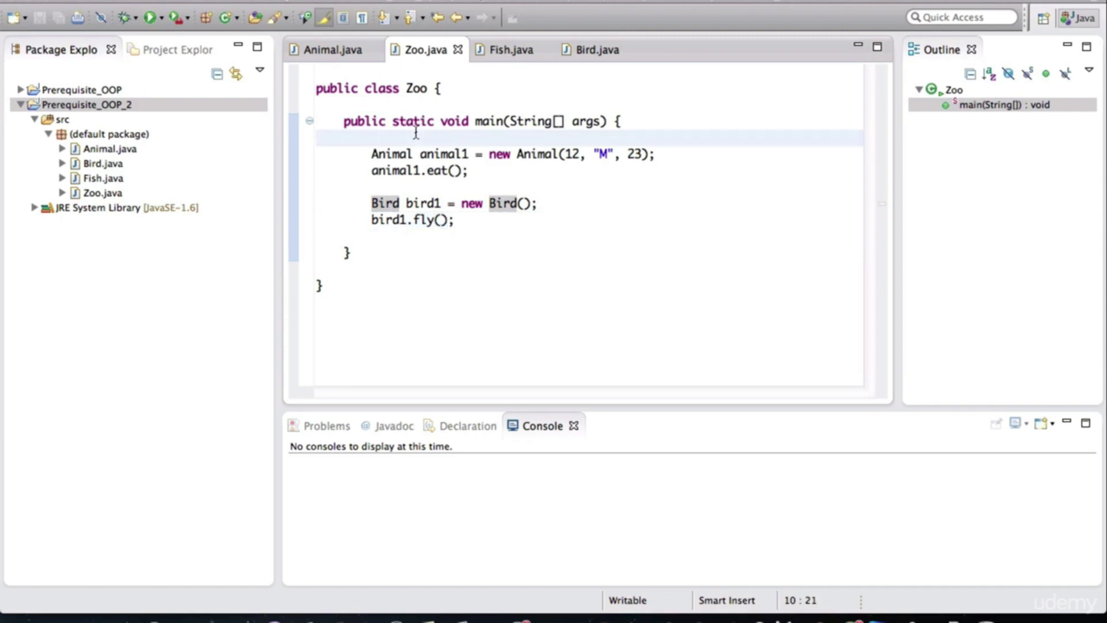
click(416, 135)
drag(415, 136, 421, 251)
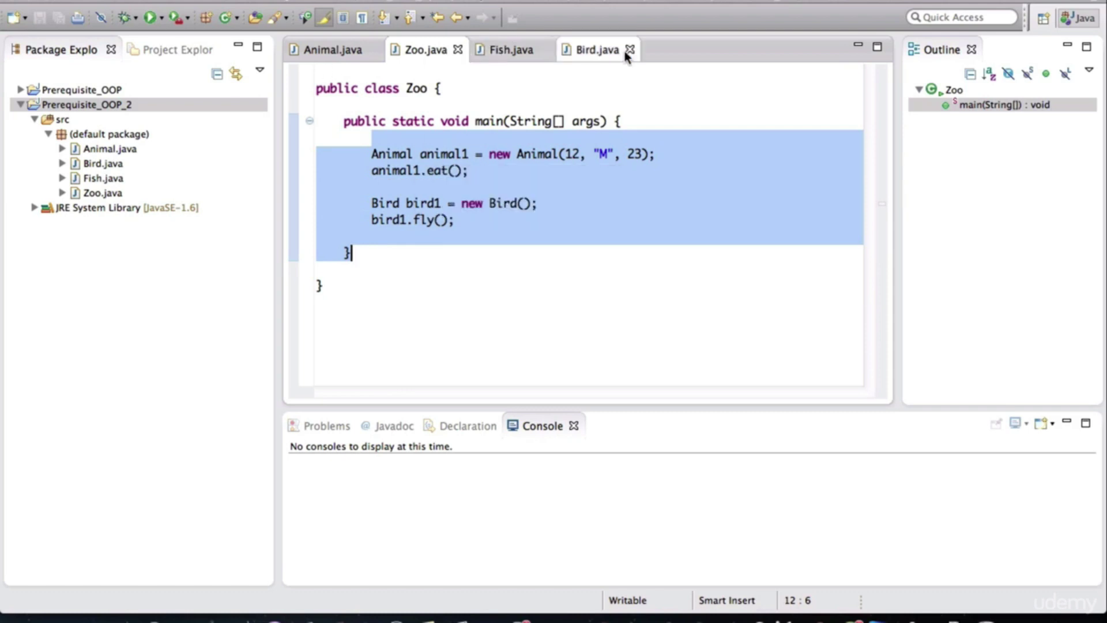
drag(344, 154, 376, 257)
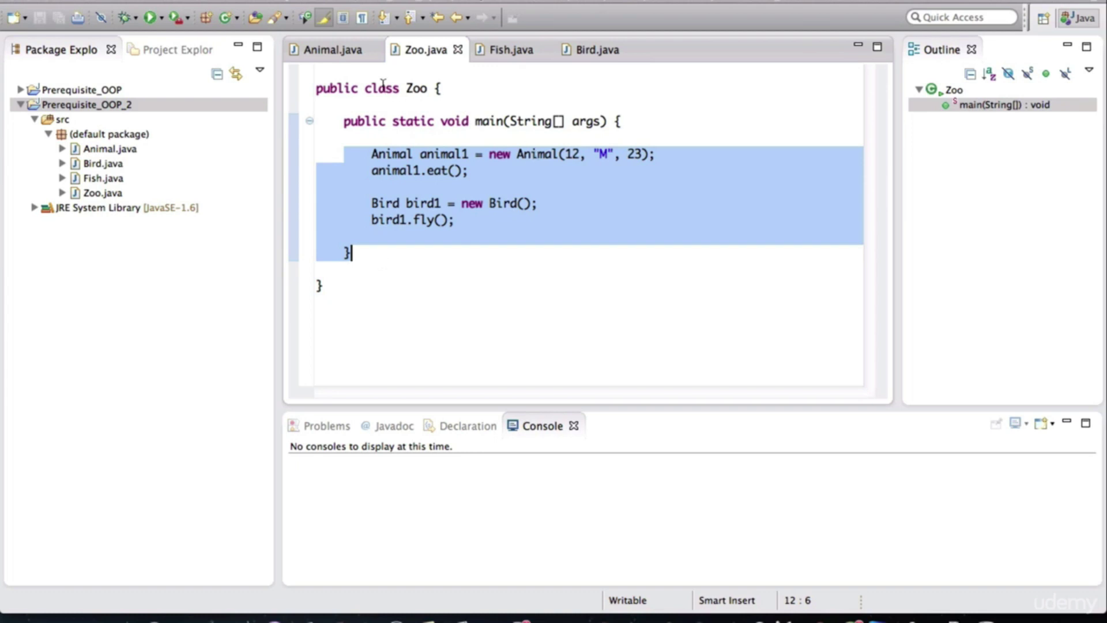
Bring up Animal.java and review its eat() and sleep() methods and class declaration.
click(331, 50)
click(400, 121)
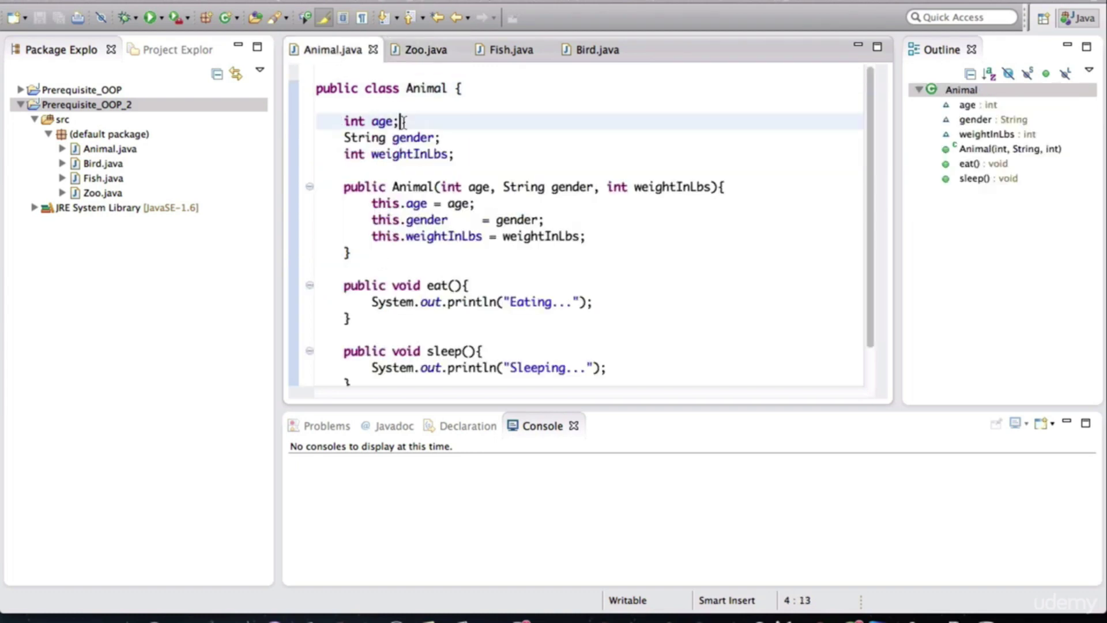
scroll(400, 121, down, 1)
click(450, 247)
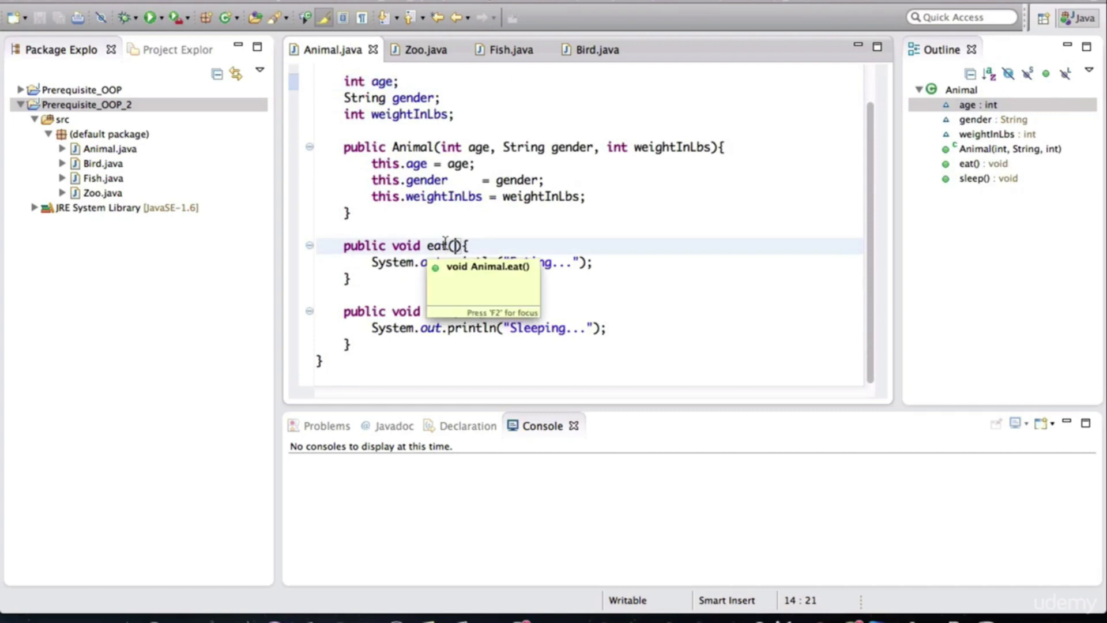
click(426, 311)
click(450, 311)
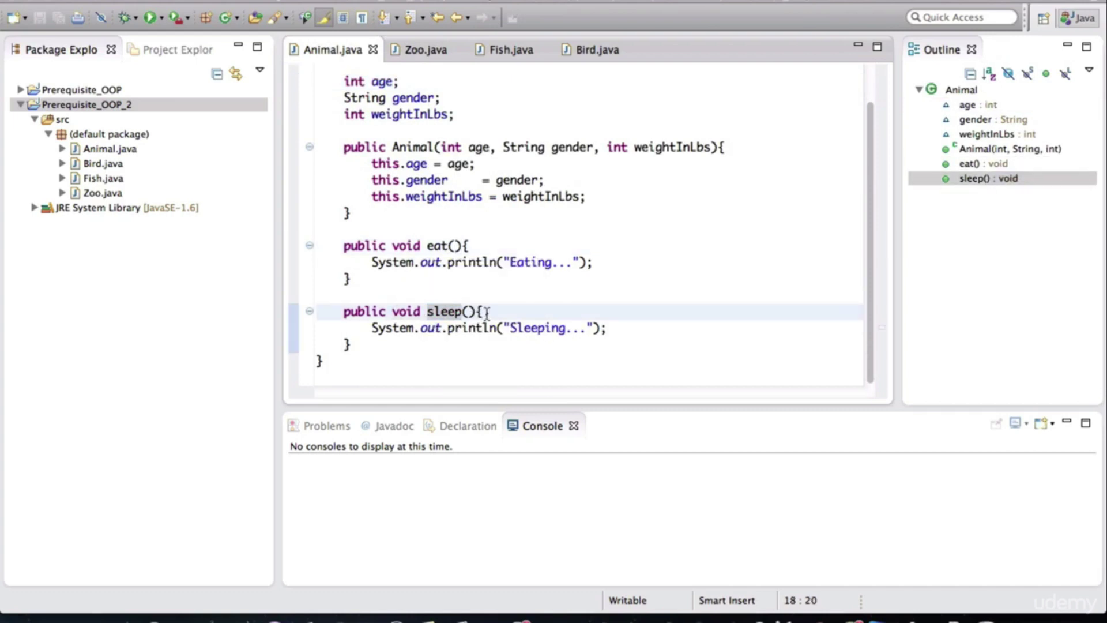
click(364, 344)
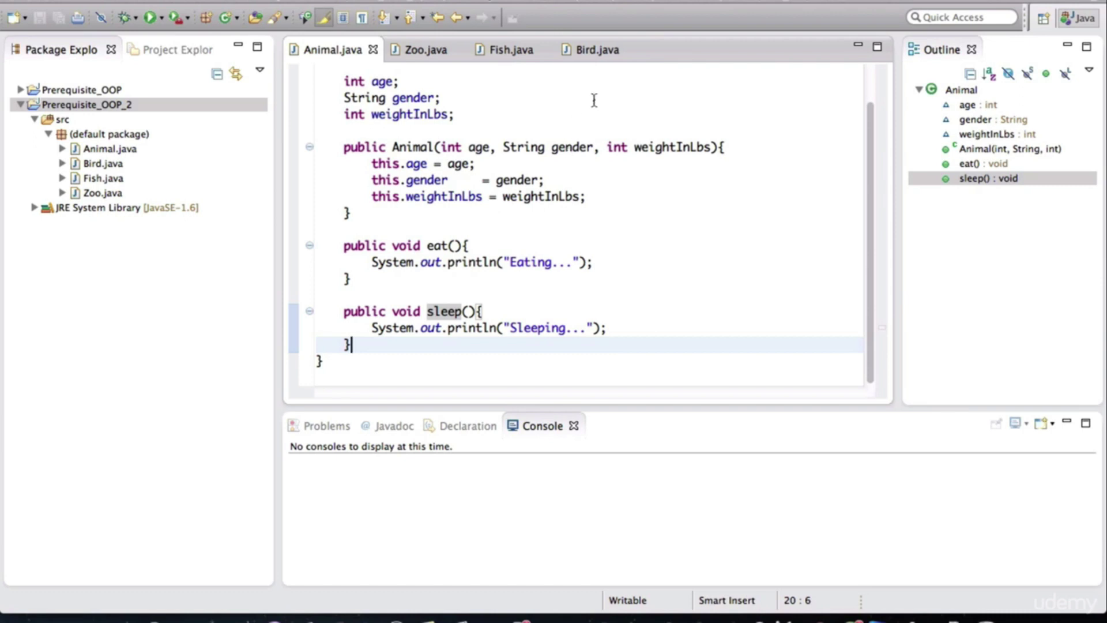
scroll(594, 102, up, 2)
scroll(594, 101, down, 2)
scroll(551, 114, up, 3)
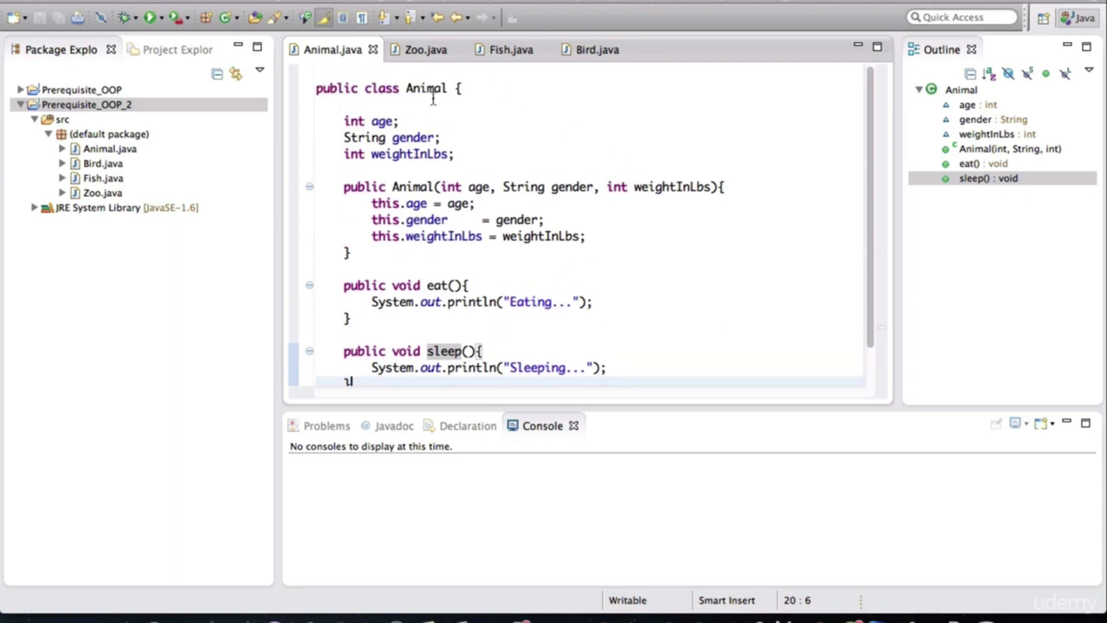
click(429, 90)
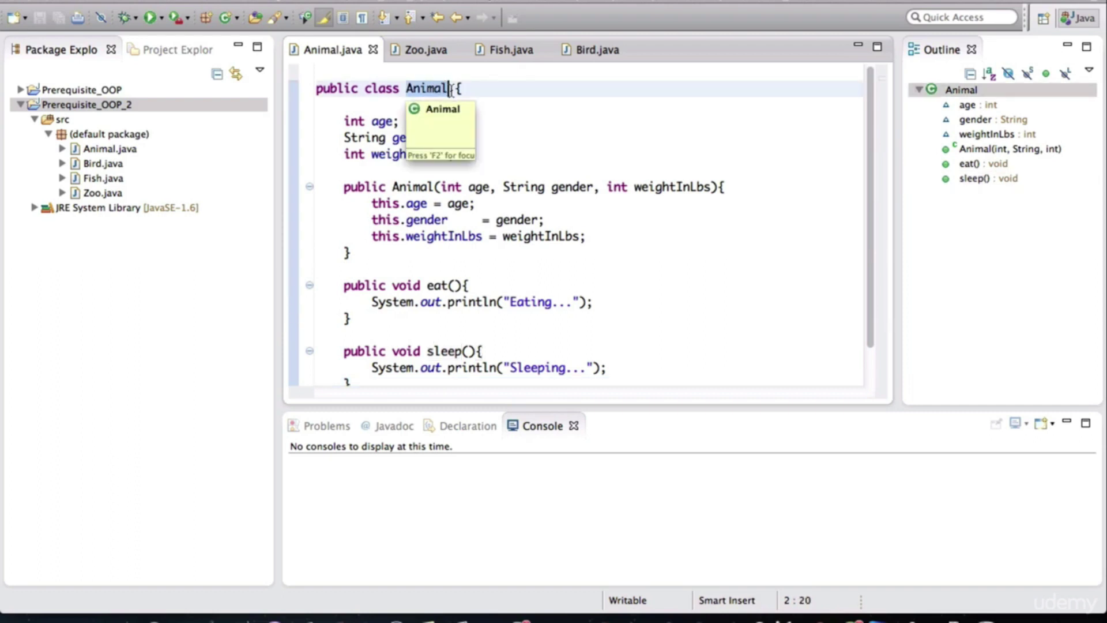
click(447, 89)
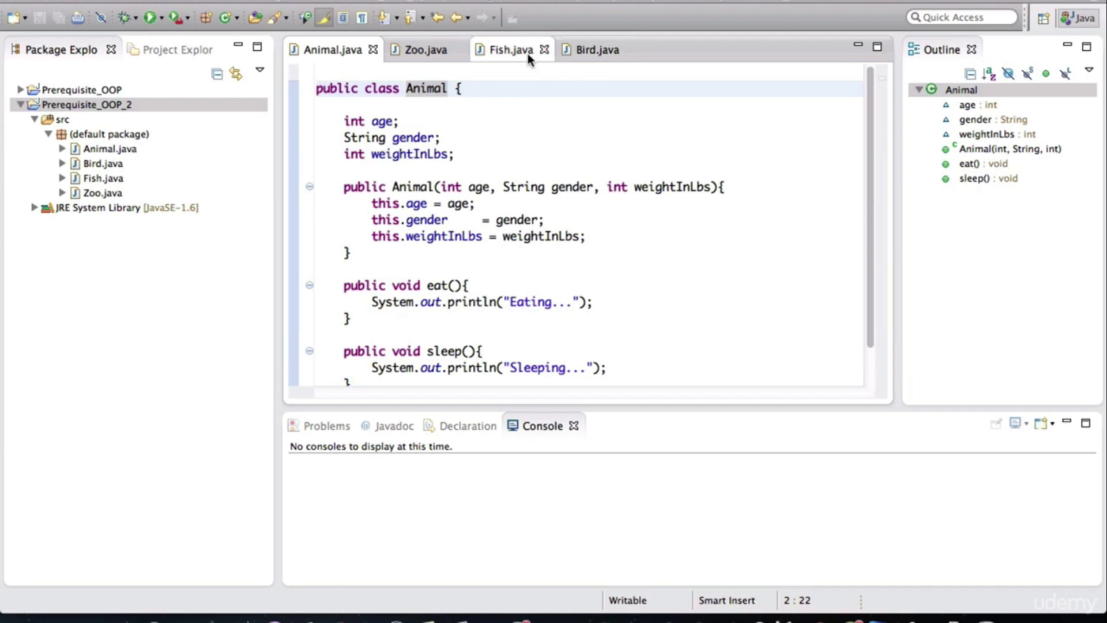
click(586, 53)
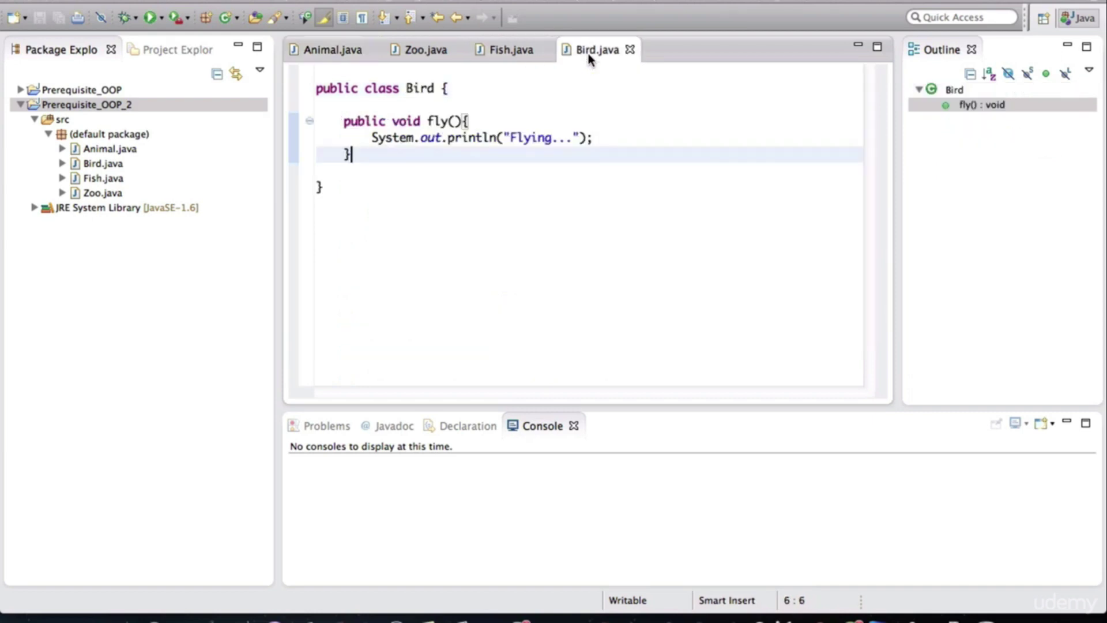
click(444, 89)
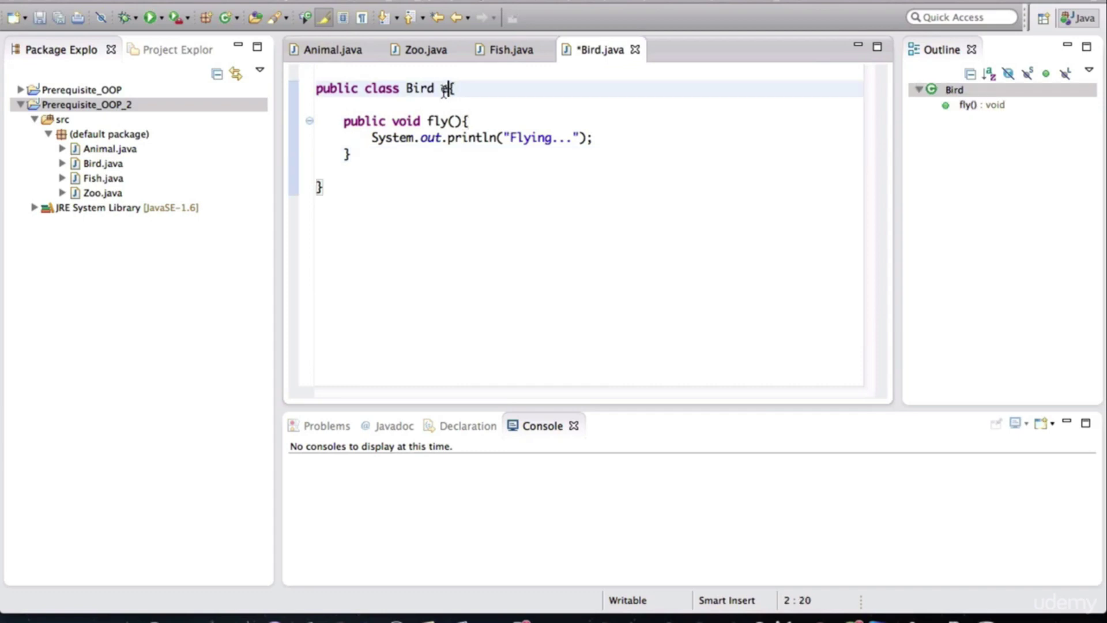
text(extends An)
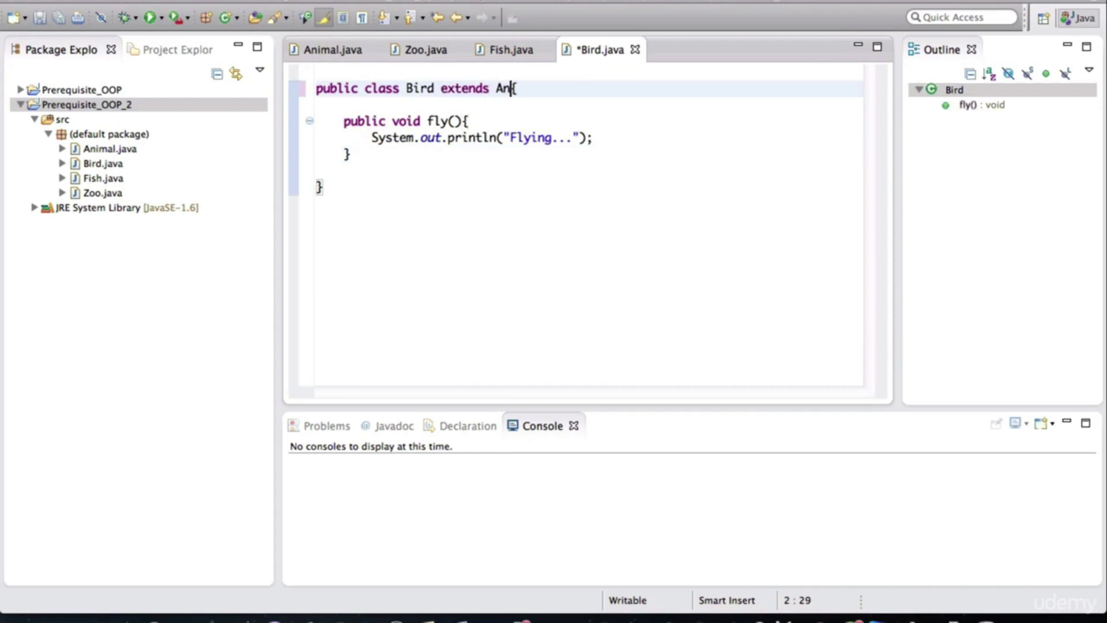
text(imal)
key(ctrl+s)
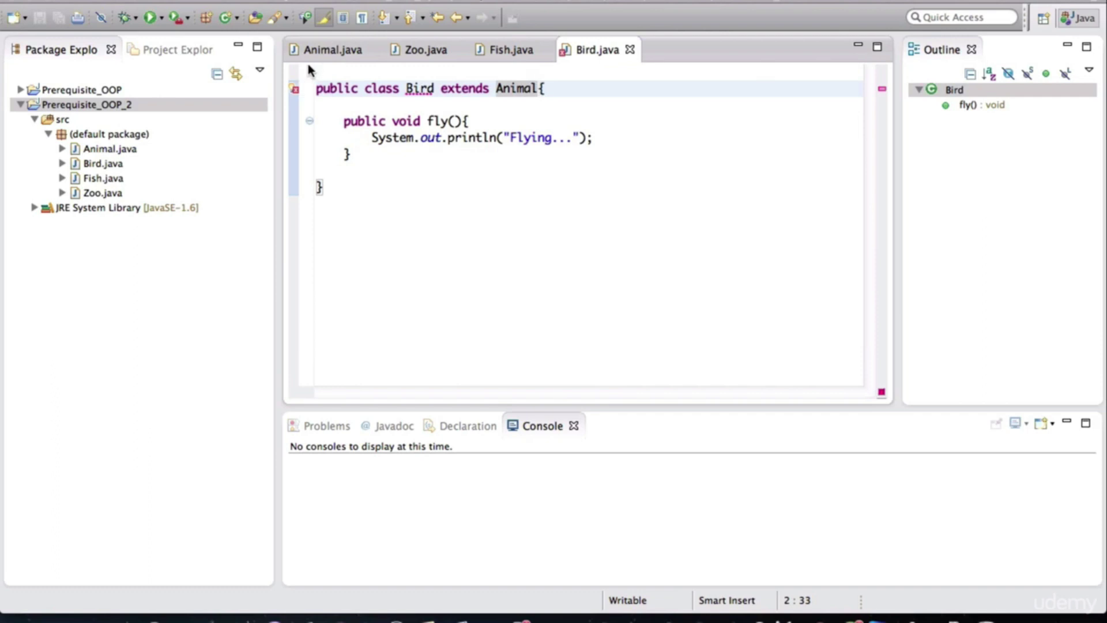
double_click(419, 87)
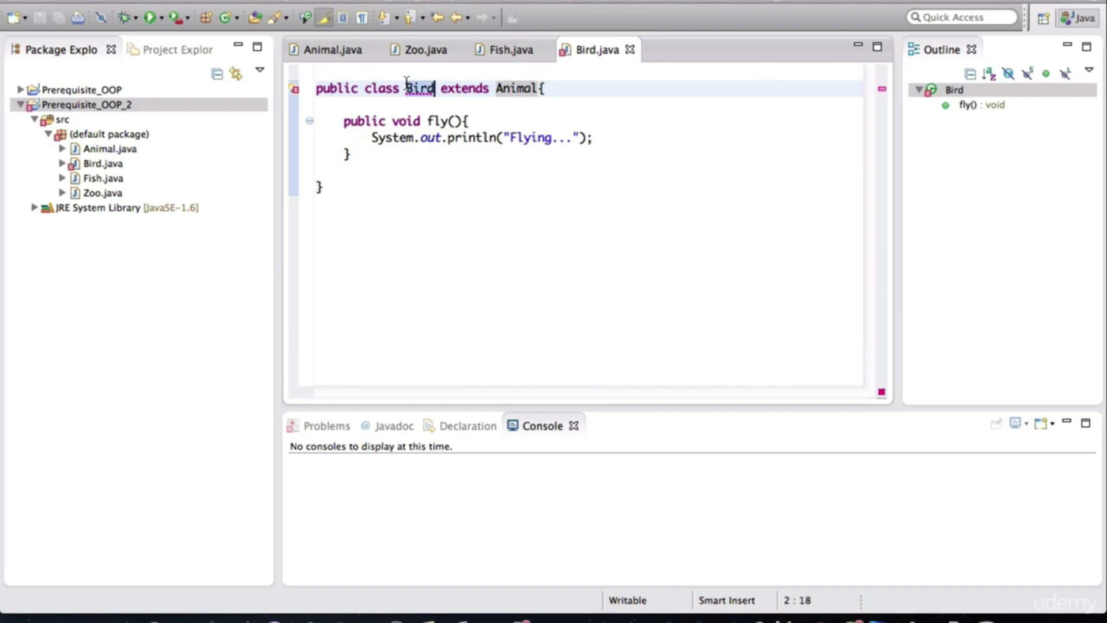
click(517, 87)
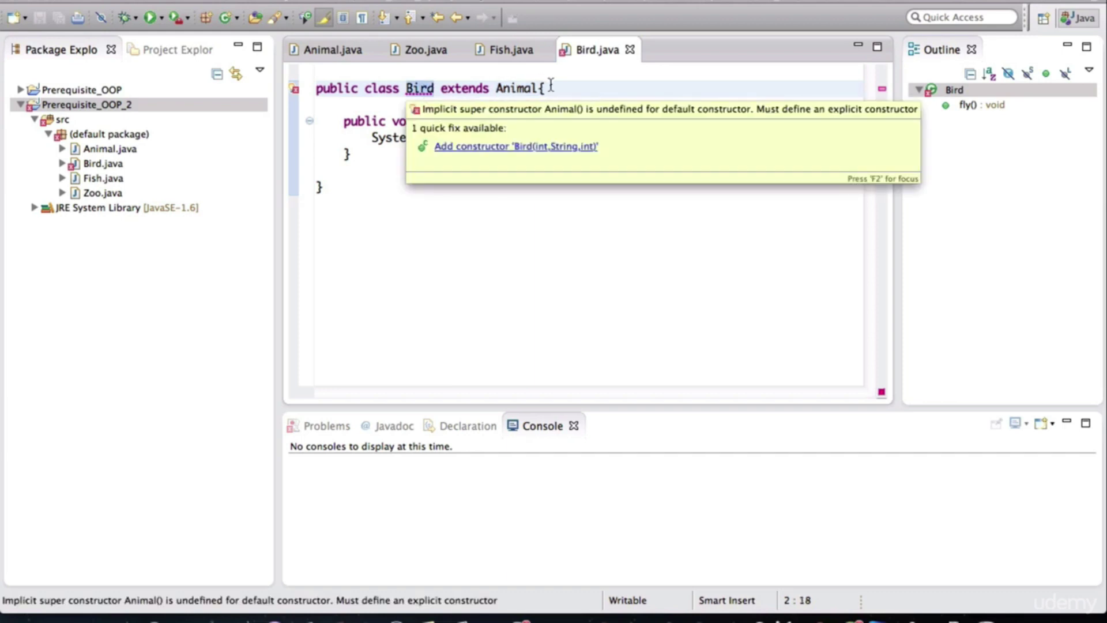
click(552, 87)
click(545, 87)
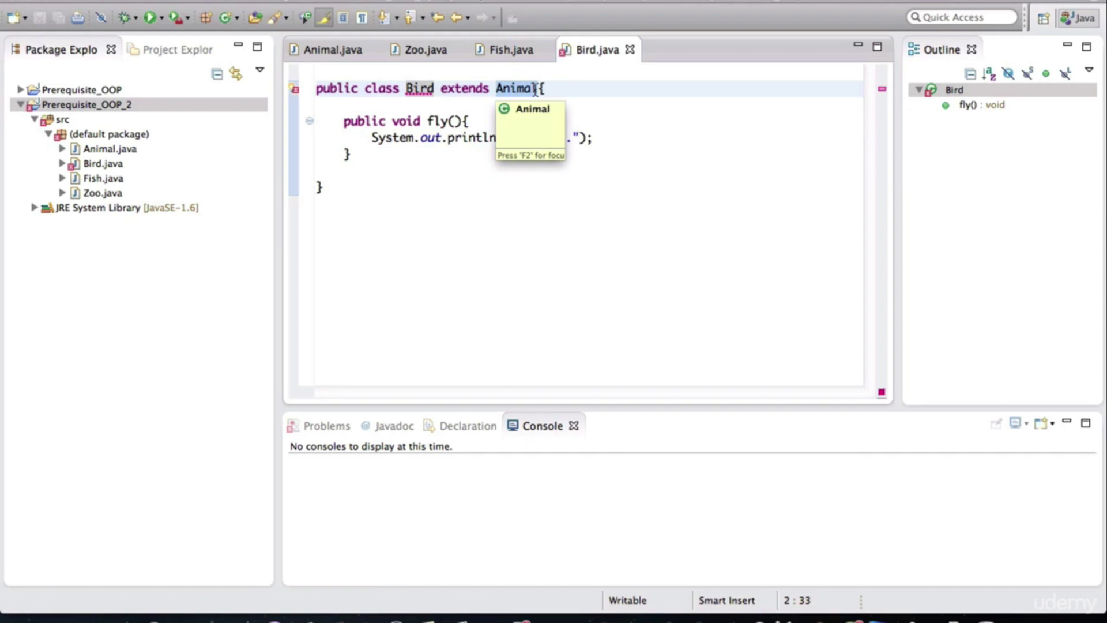
key(Down)
click(552, 88)
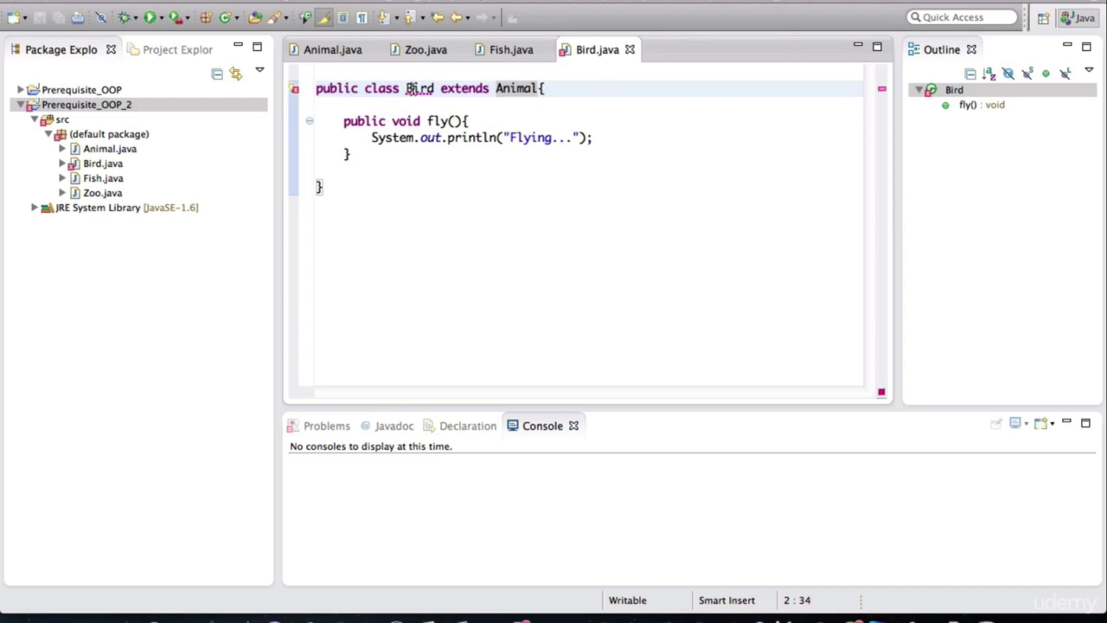
mouse_move(419, 89)
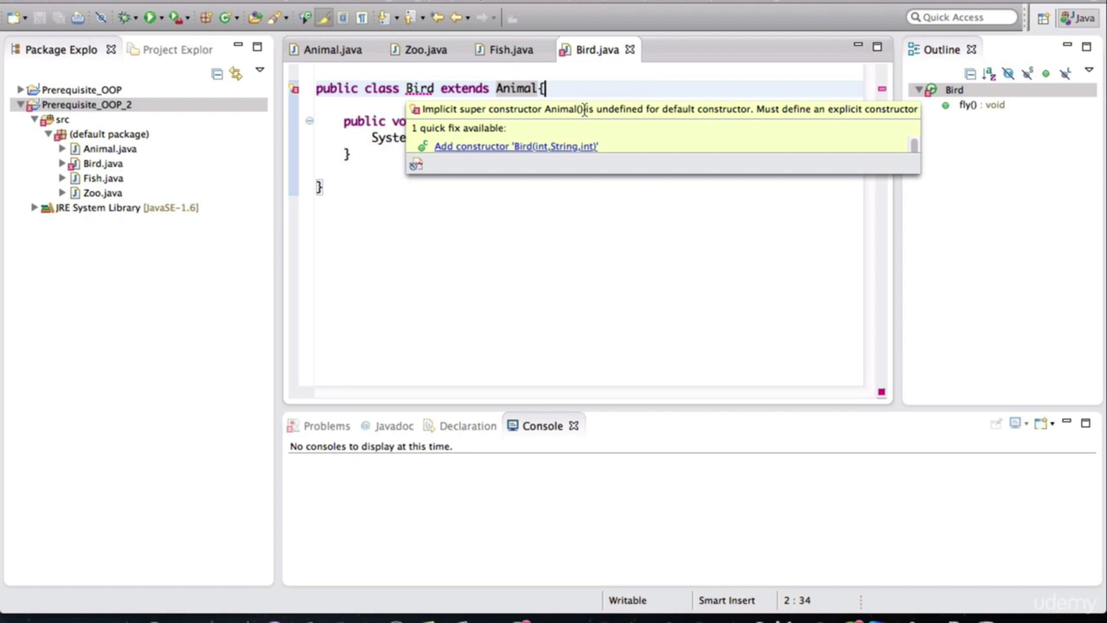
click(607, 88)
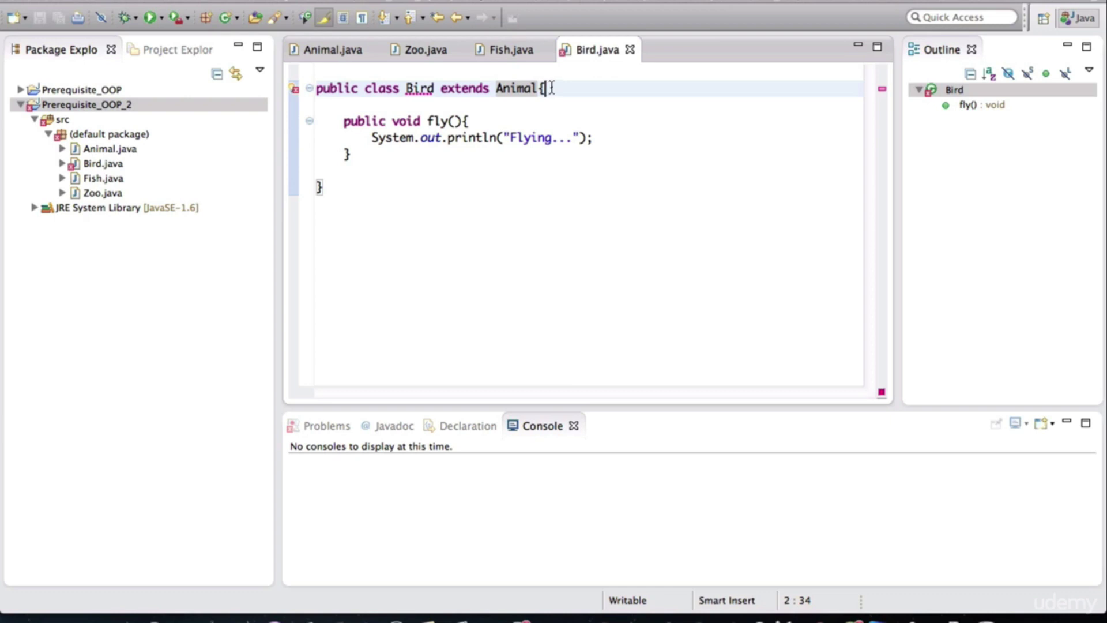
click(490, 105)
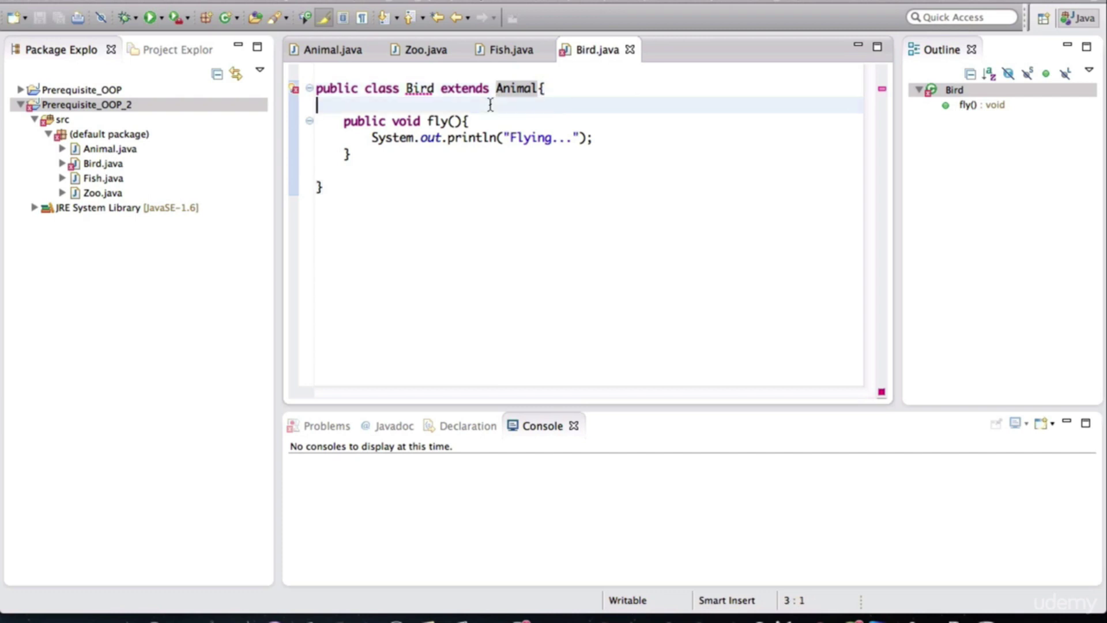
key(Return)
key(Return)
key(Up)
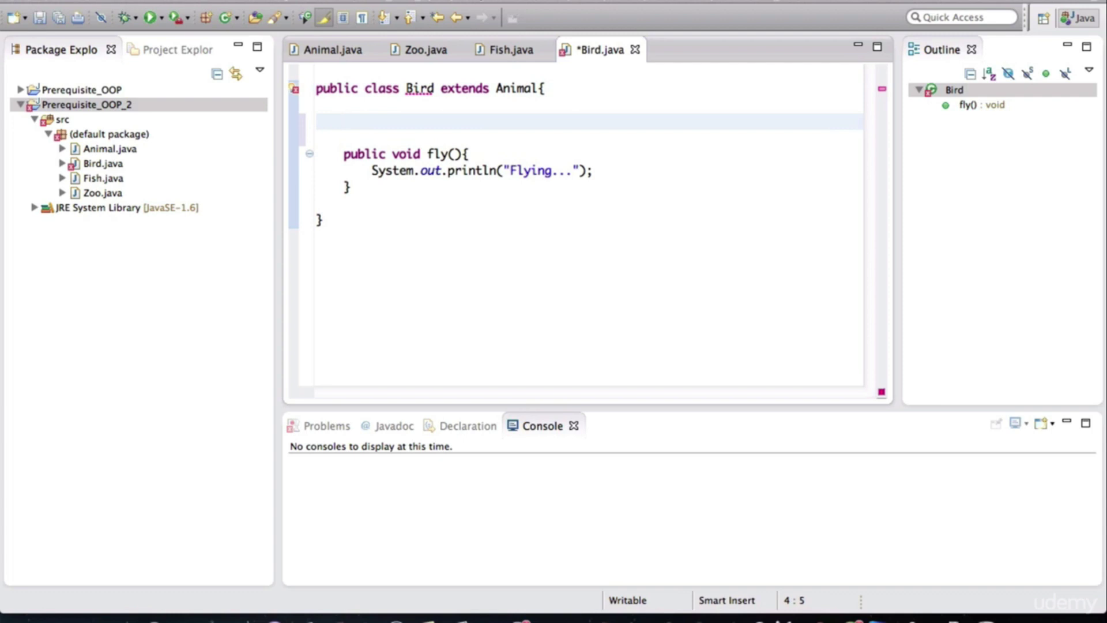
text(pu)
text(blic b)
text(Bird(){)
key(Return)
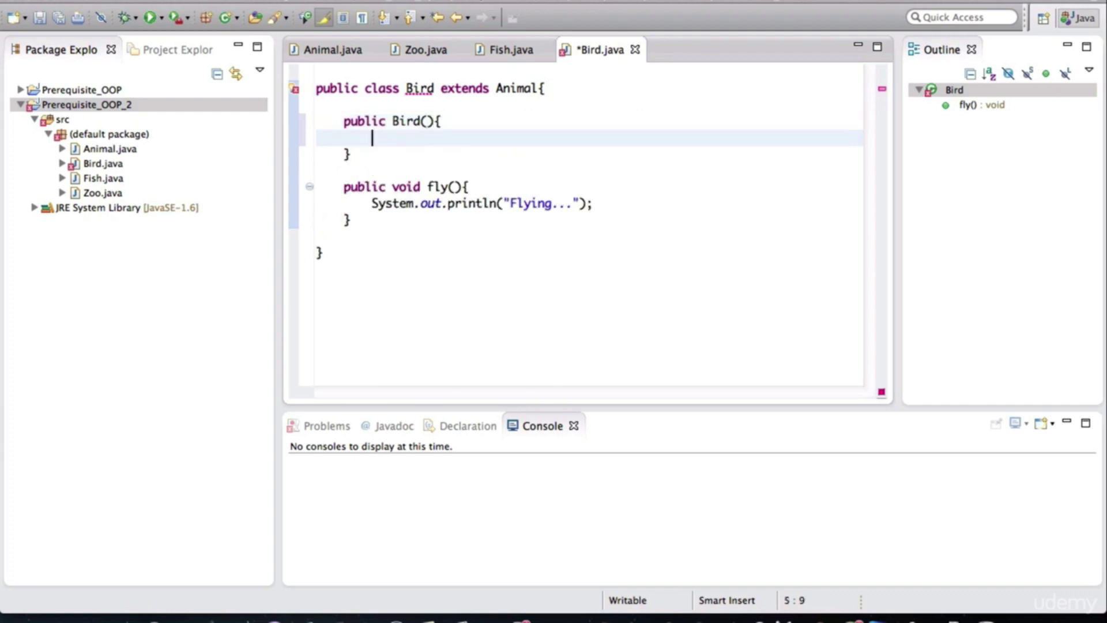
key(ctrl+s)
click(407, 123)
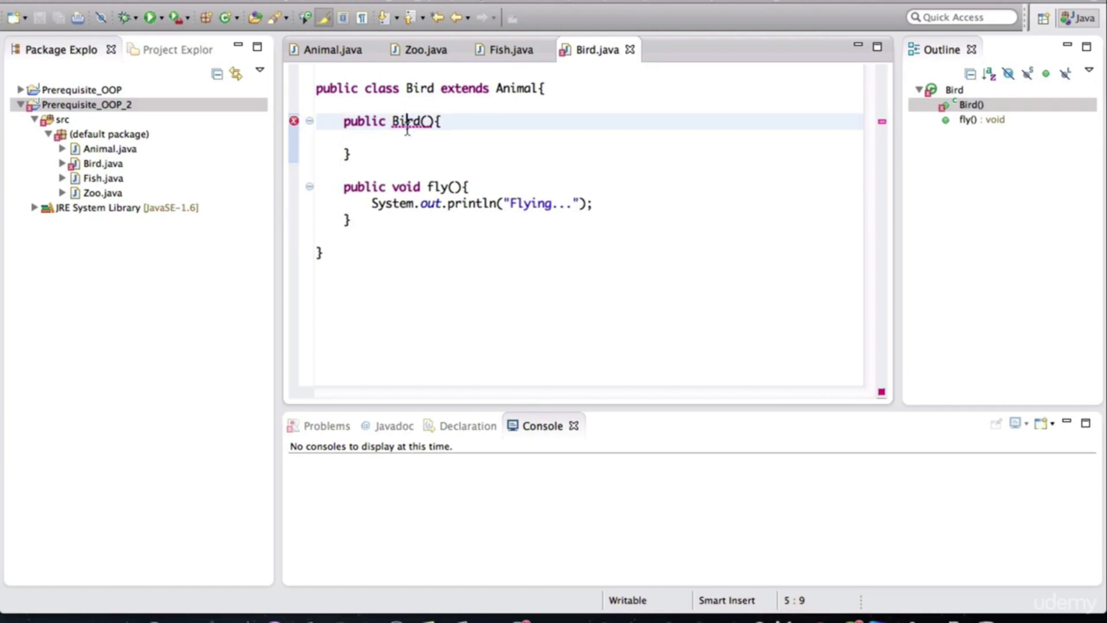
key(Right)
key(Right)
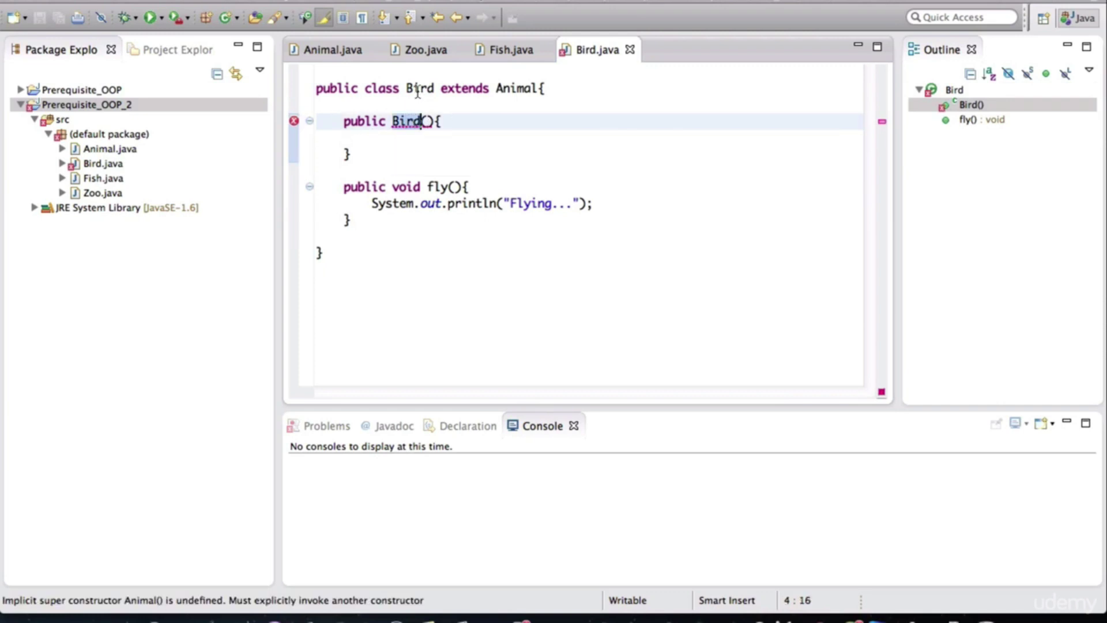
click(417, 89)
mouse_move(398, 154)
mouse_down()
mouse_move(294, 134)
mouse_move(294, 125)
mouse_up()
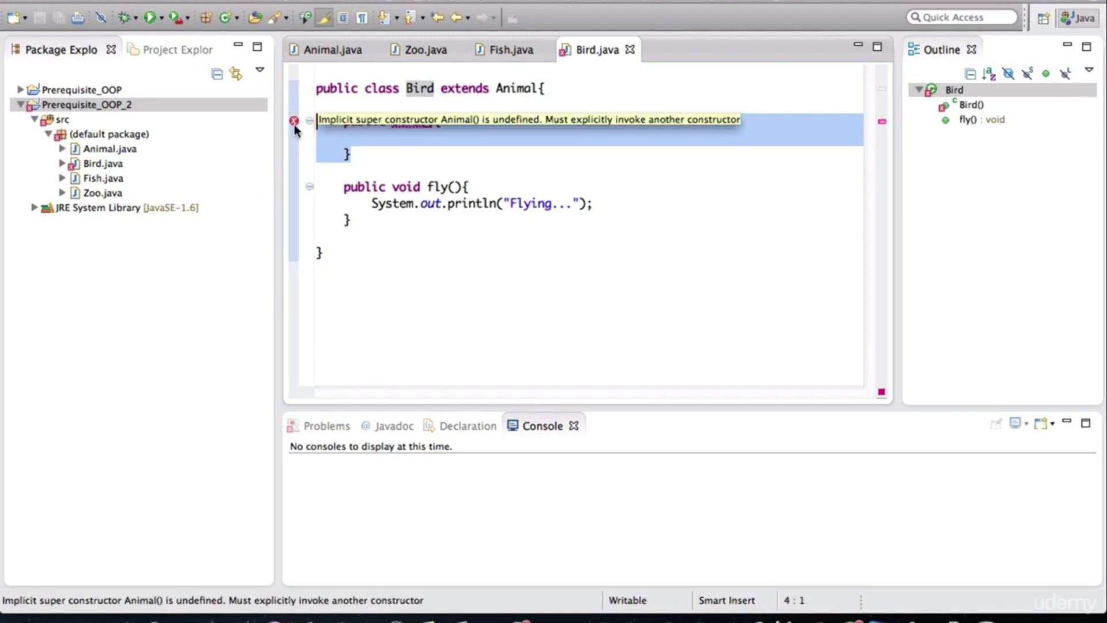
key(BackSpace)
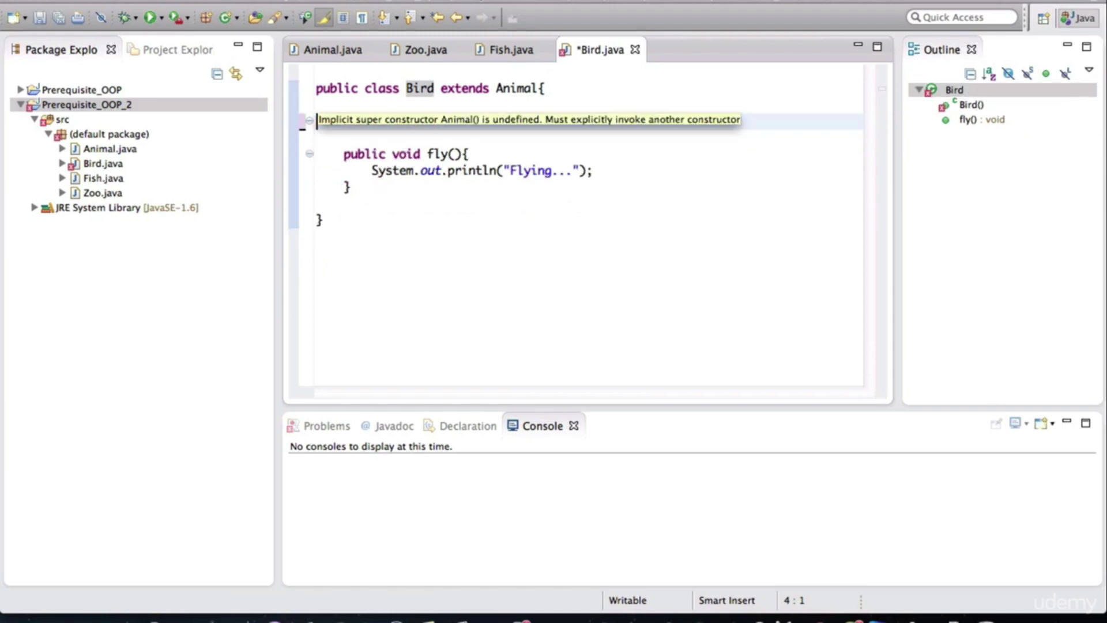
key(BackSpace)
key(ctrl+s)
click(514, 88)
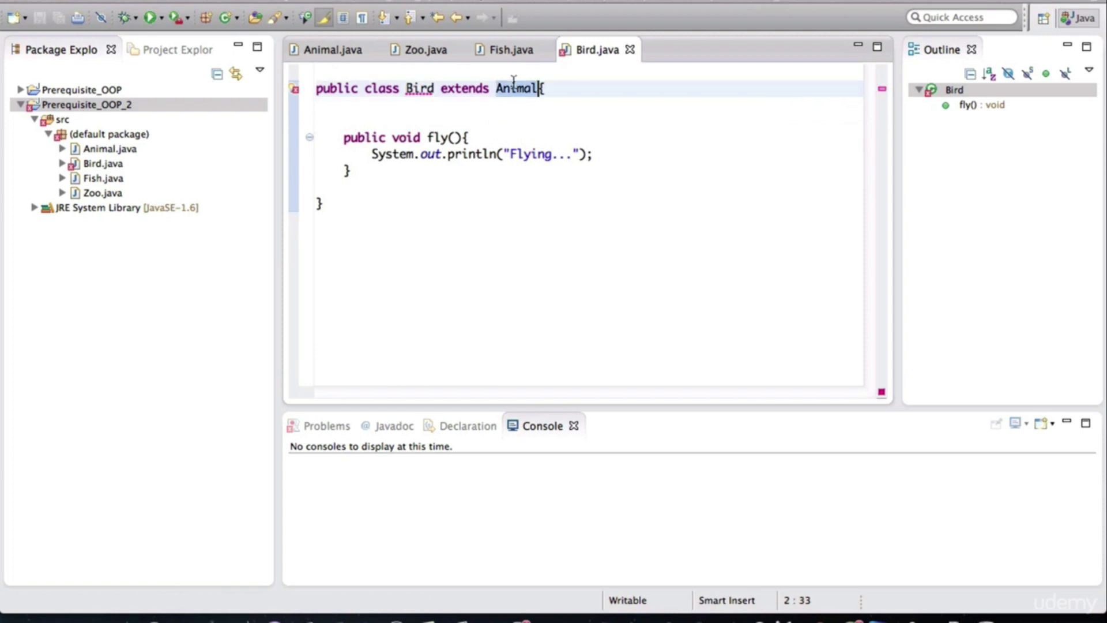
key(End)
key(Return)
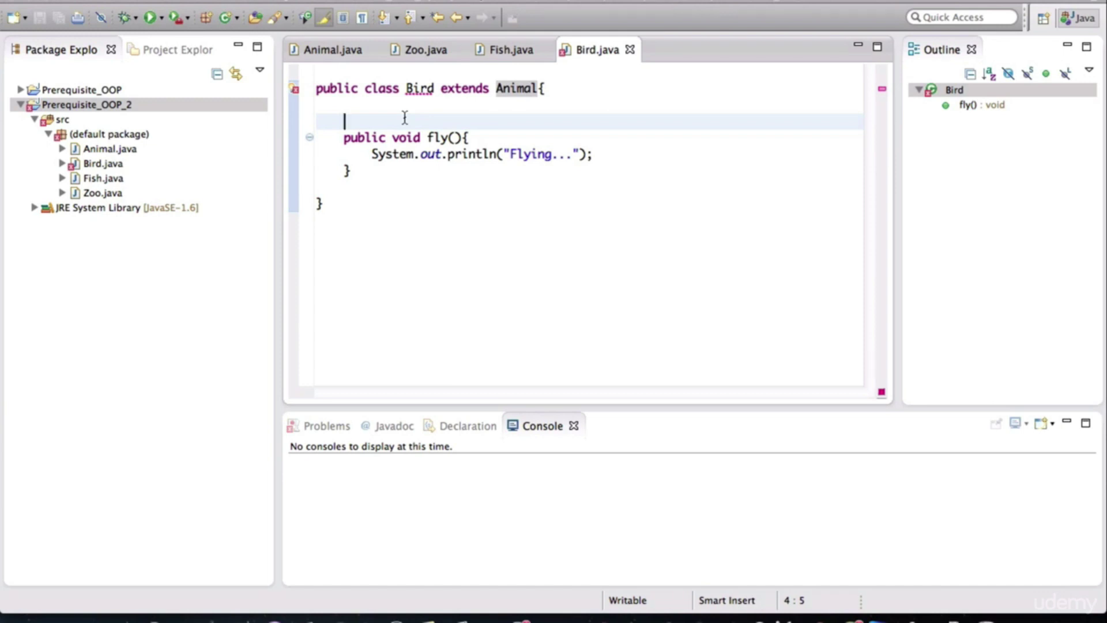
mouse_move(441, 187)
mouse_down()
mouse_move(704, 201)
mouse_move(711, 187)
mouse_up()
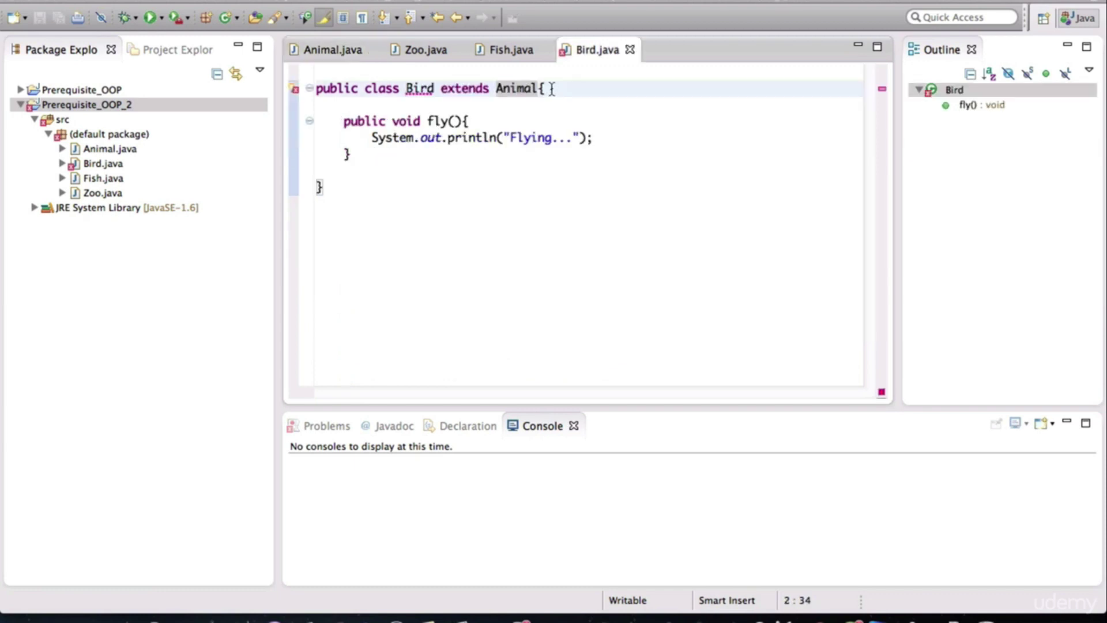
Add the quick-fix constructor Bird(int,String,int), remove its TODO comment, and save Bird.java.
key(Return)
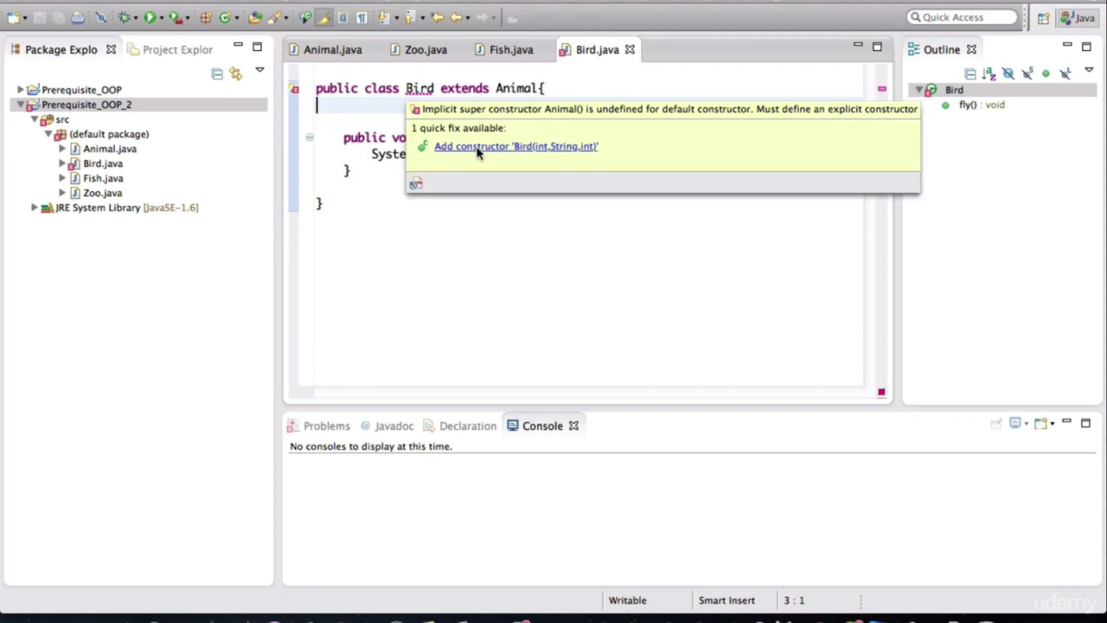
click(490, 145)
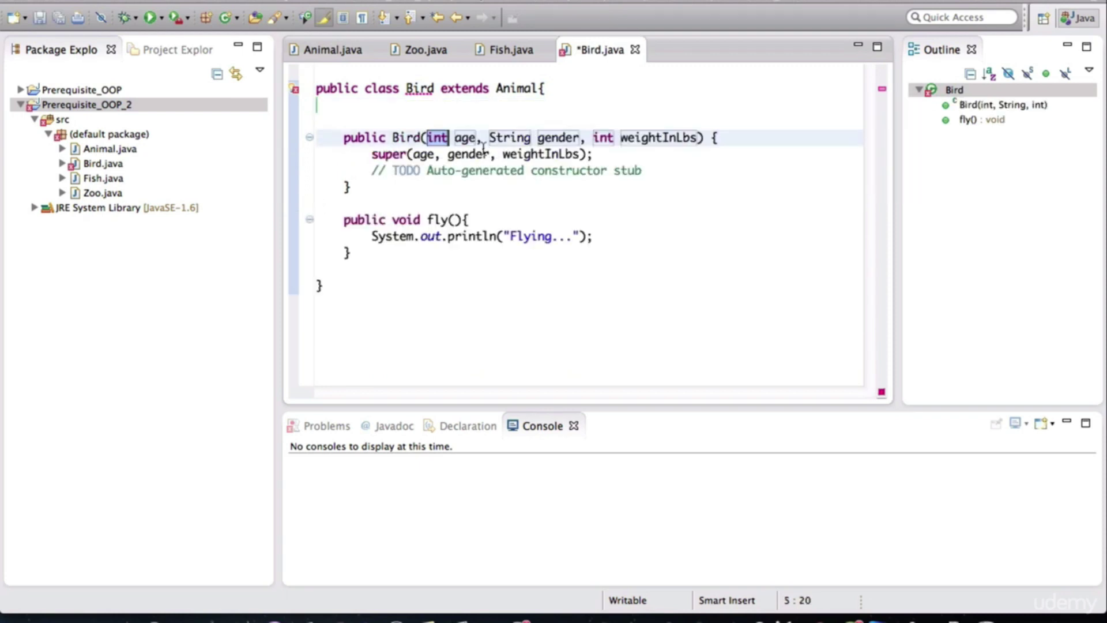
click(455, 170)
key(ctrl+d)
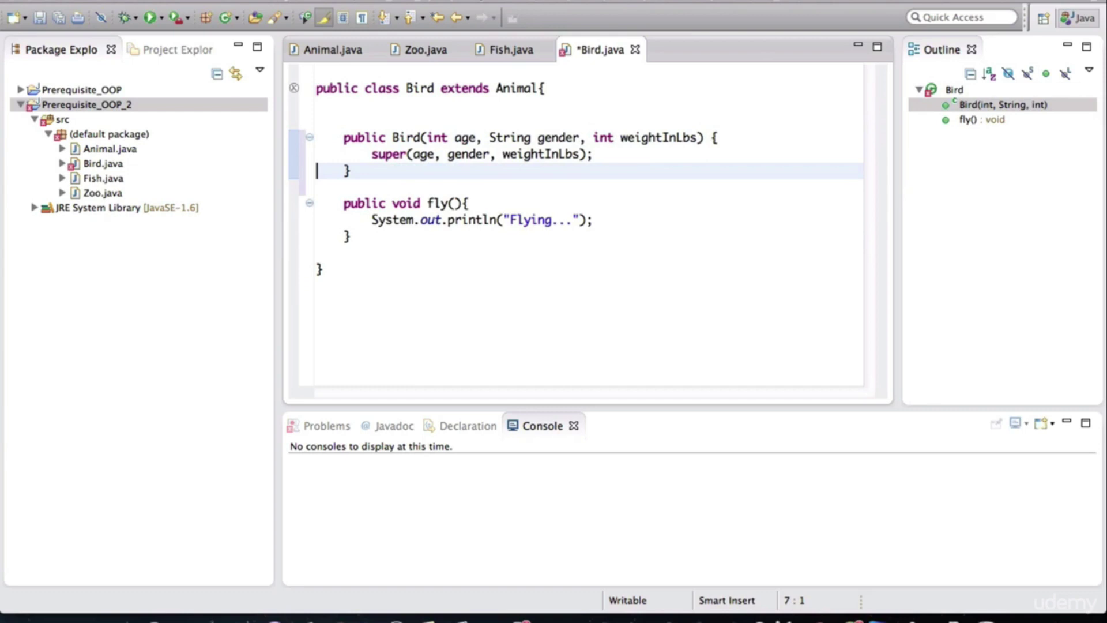
key(ctrl+s)
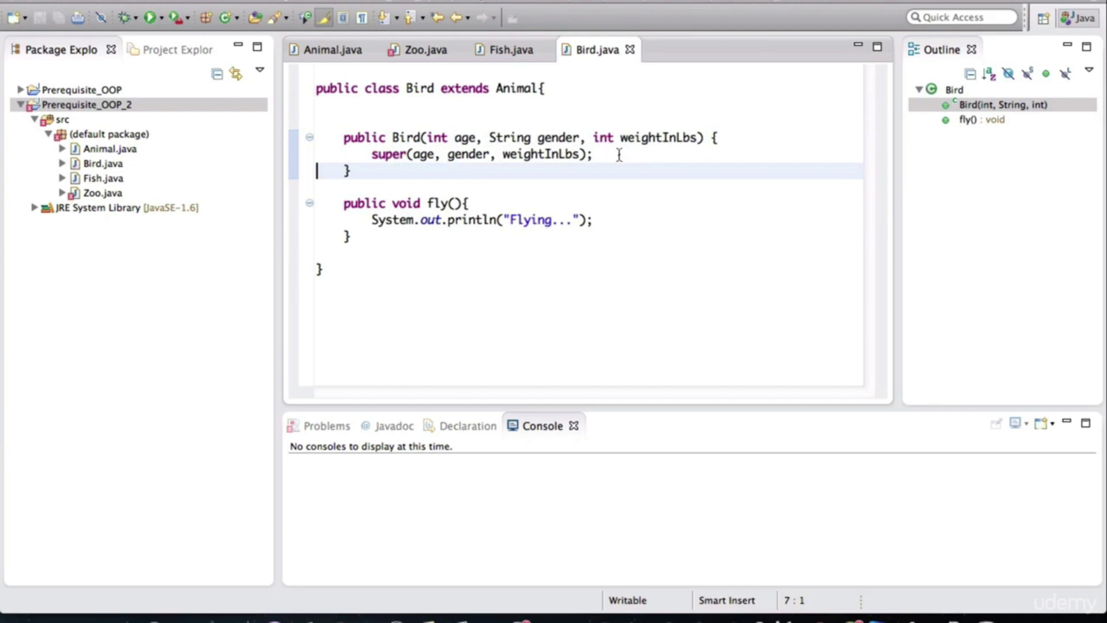
Inspect the new Bird constructor's signature and the Animal constructor its super call invokes.
click(619, 154)
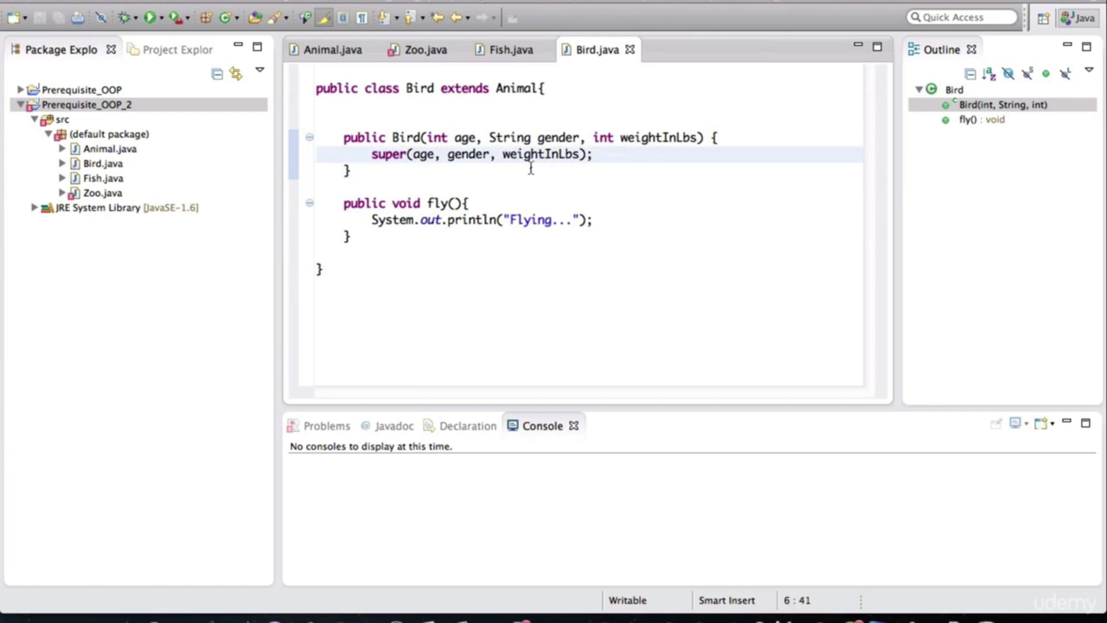
click(406, 138)
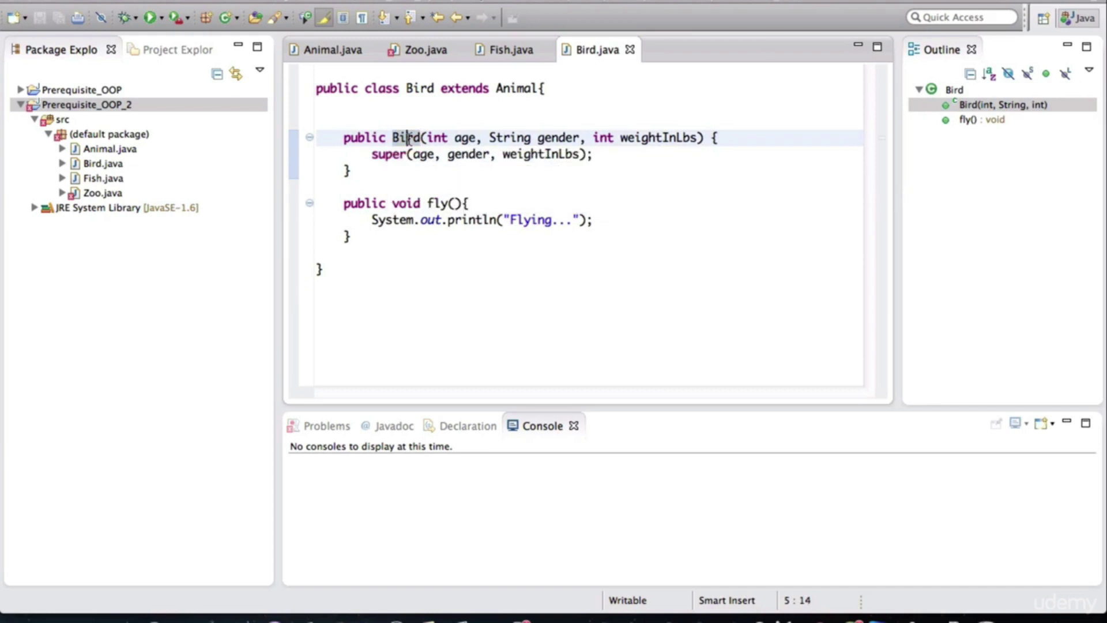
click(390, 155)
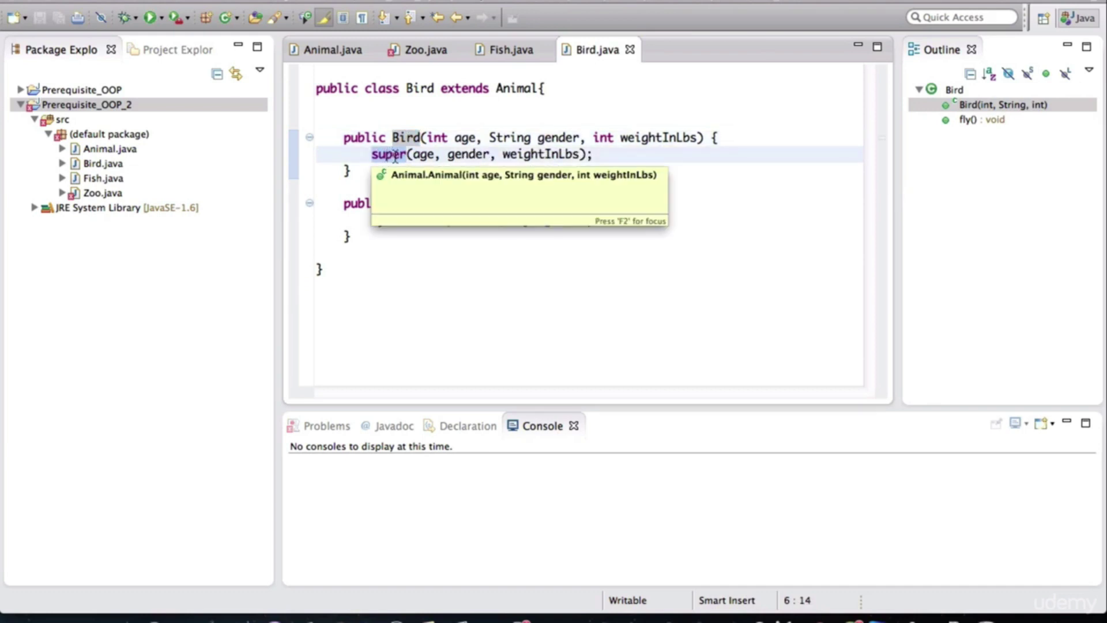
click(585, 154)
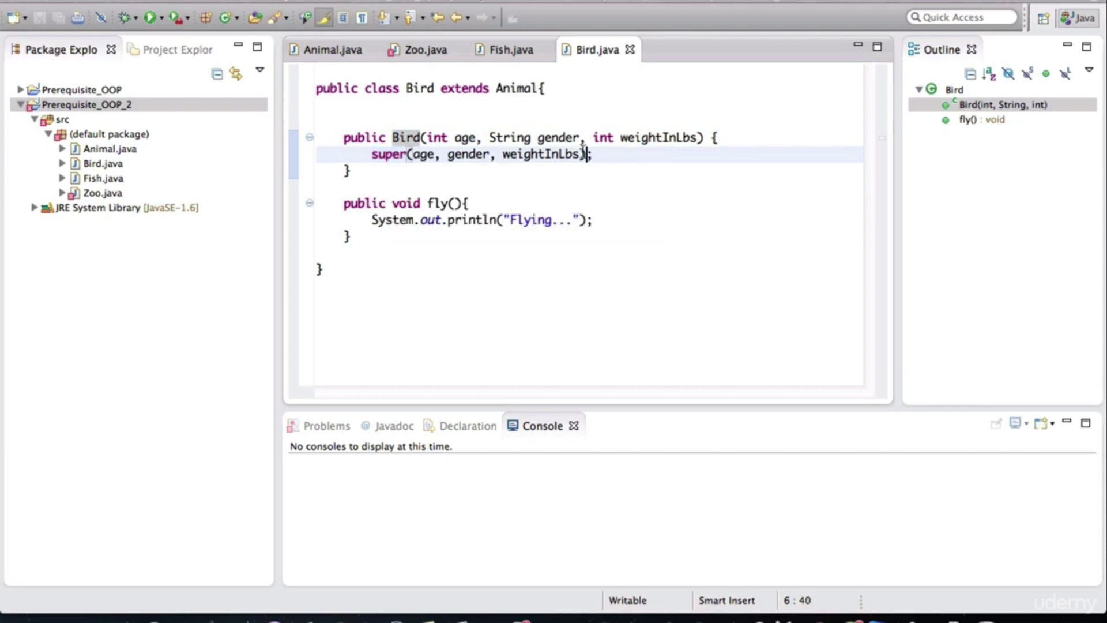
click(484, 121)
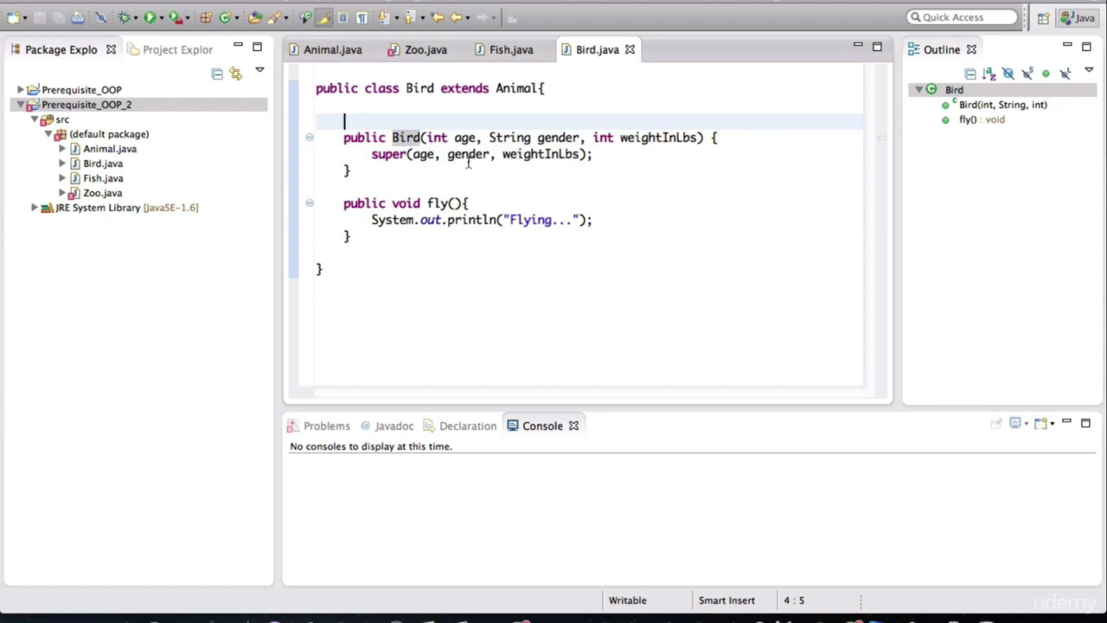
click(394, 154)
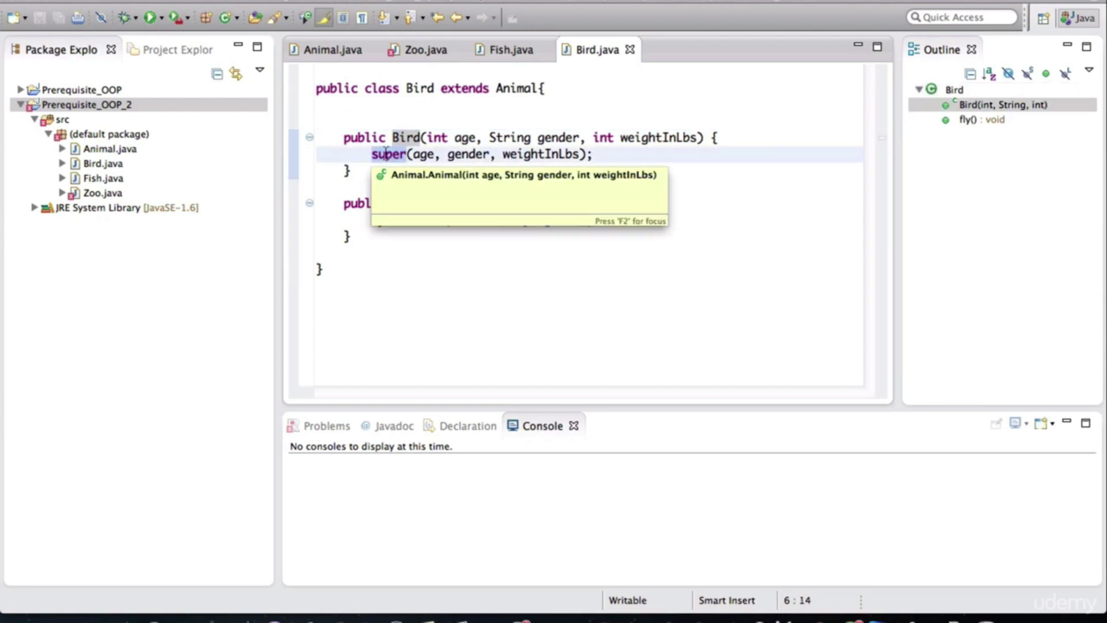
click(406, 136)
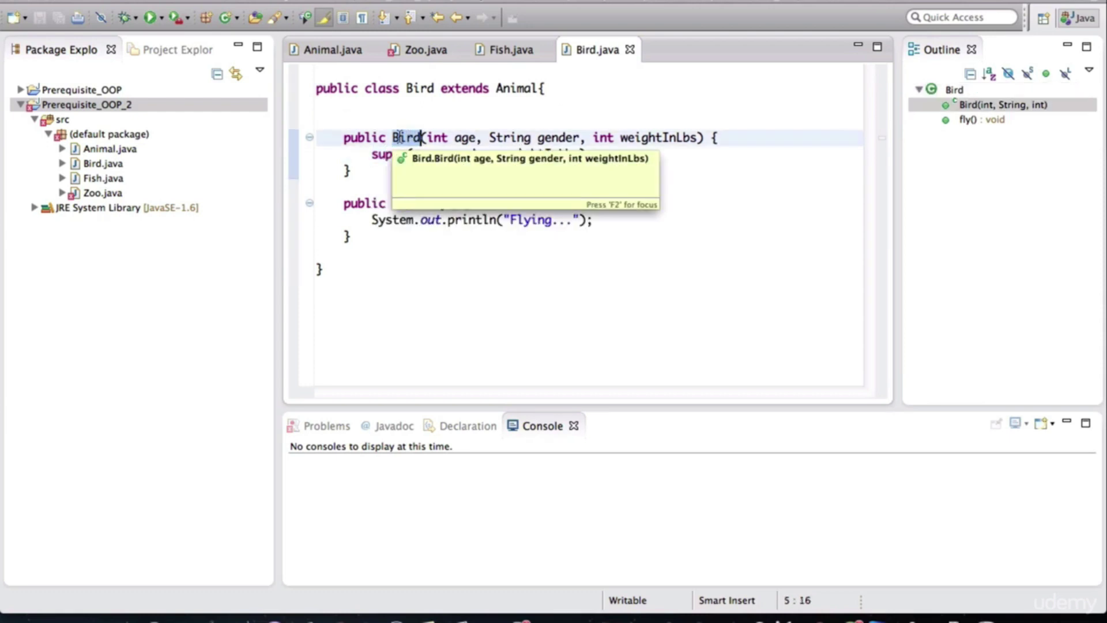
click(771, 140)
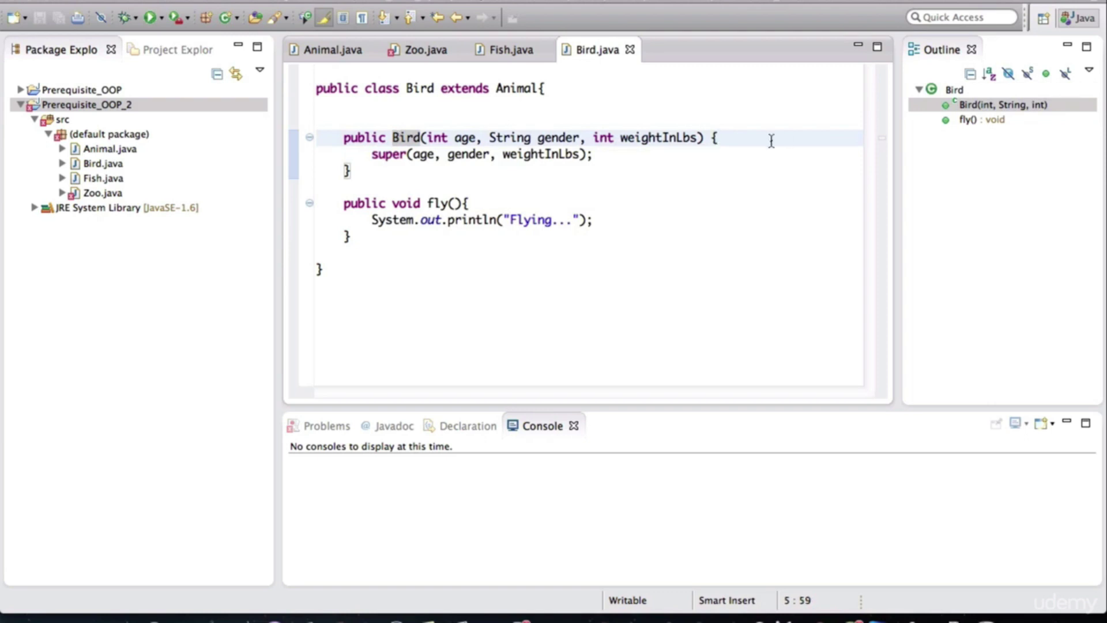
click(678, 153)
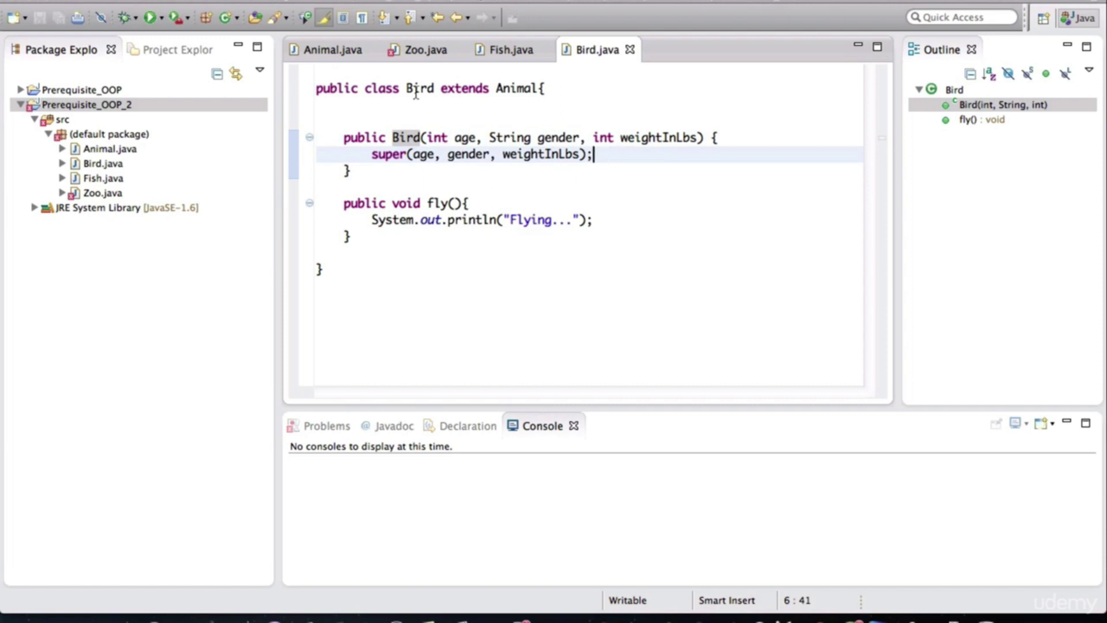
Save Fish.java and examine the undefined Animal() super constructor error on its declaration.
click(514, 54)
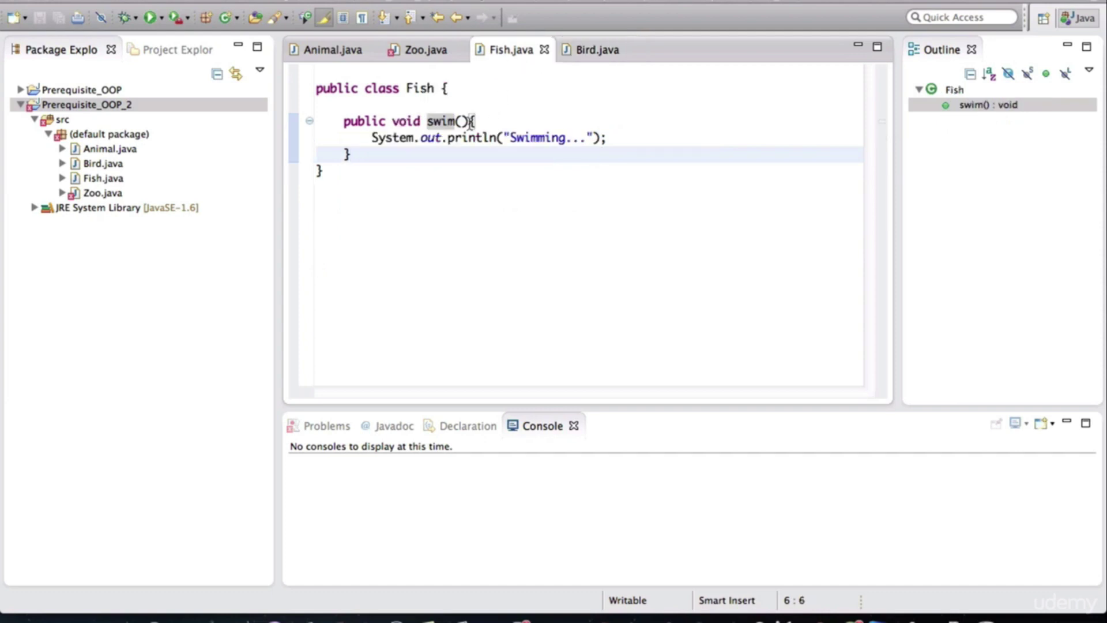
click(459, 104)
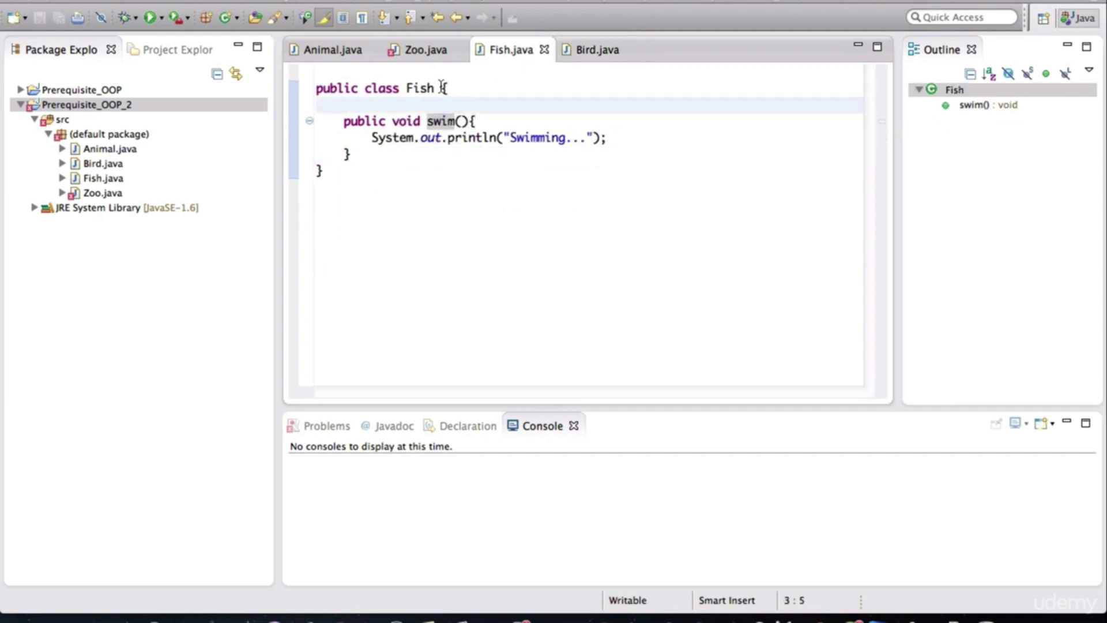
click(444, 88)
text(ex)
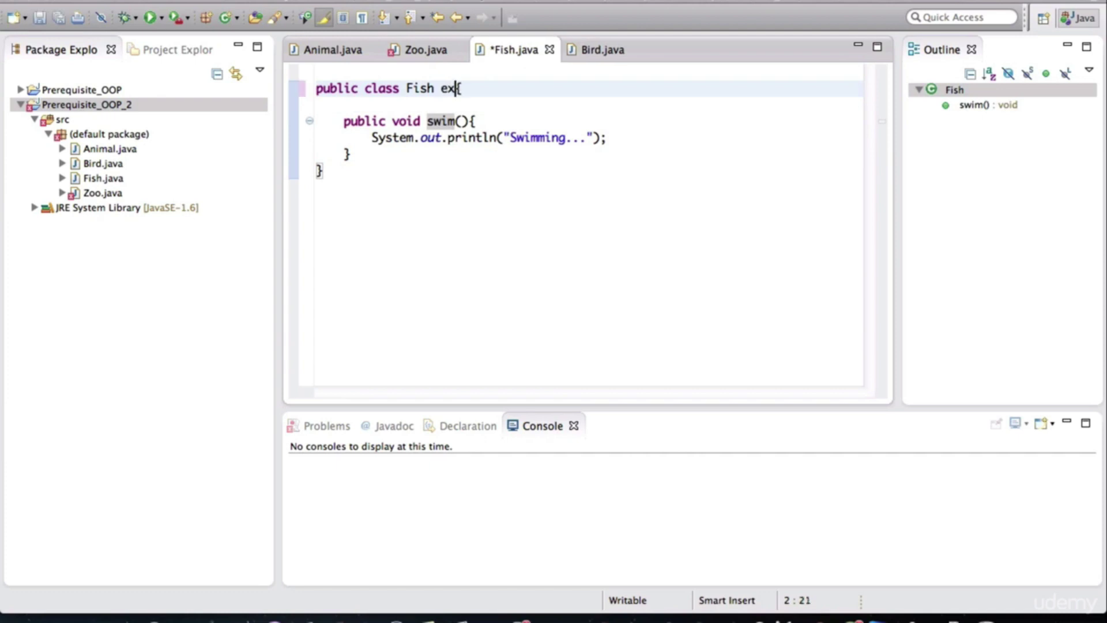
text(tends )
text(Animal)
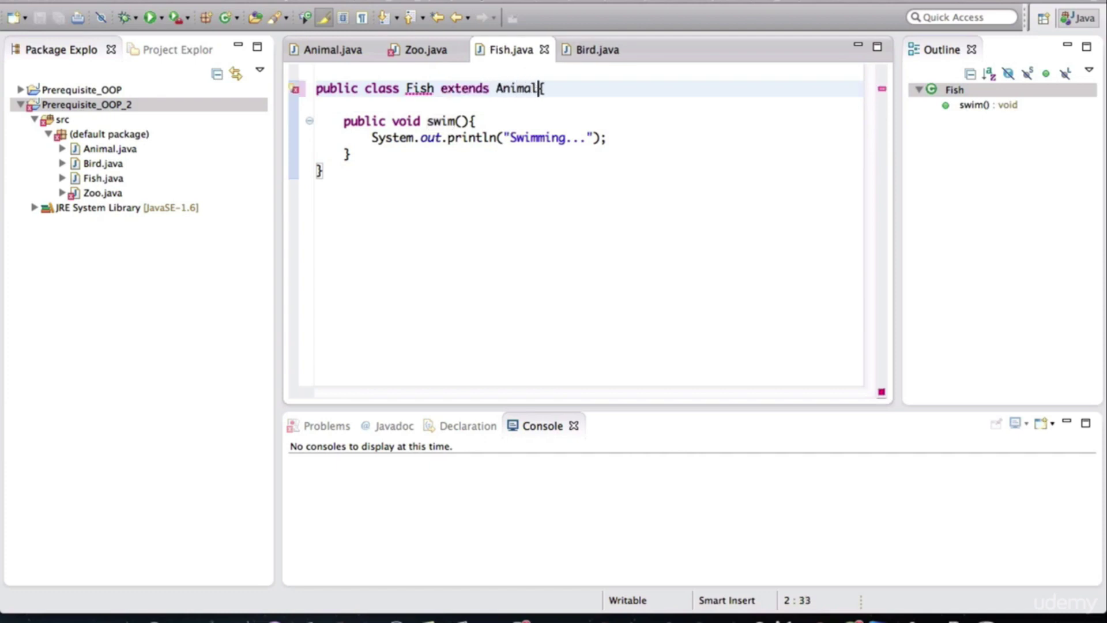
key(ctrl+s)
click(415, 88)
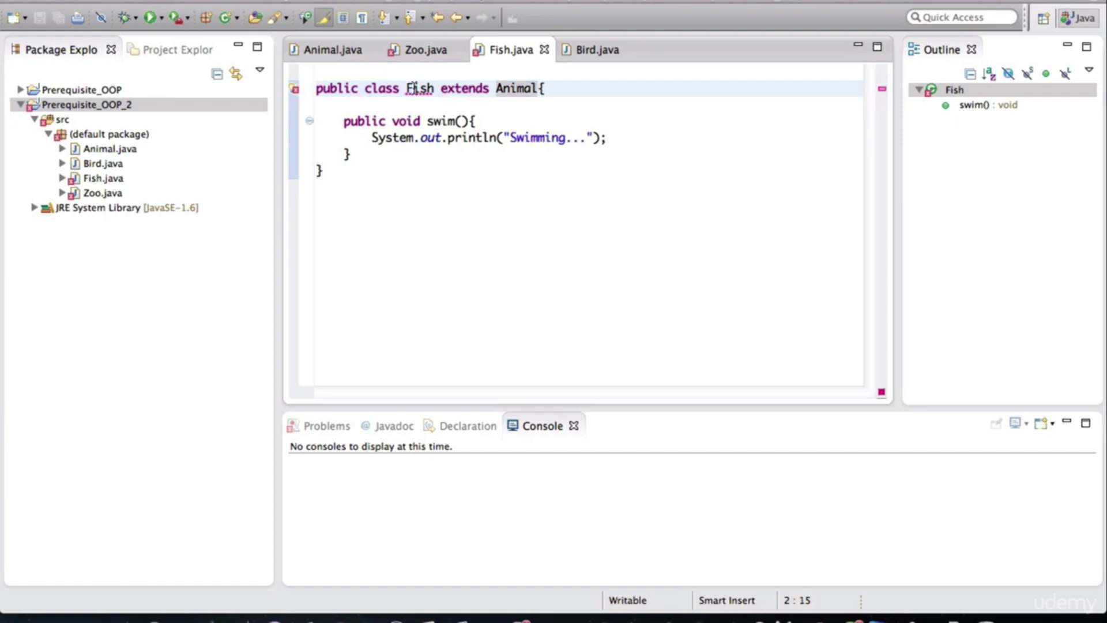
click(517, 87)
click(472, 87)
mouse_move(420, 88)
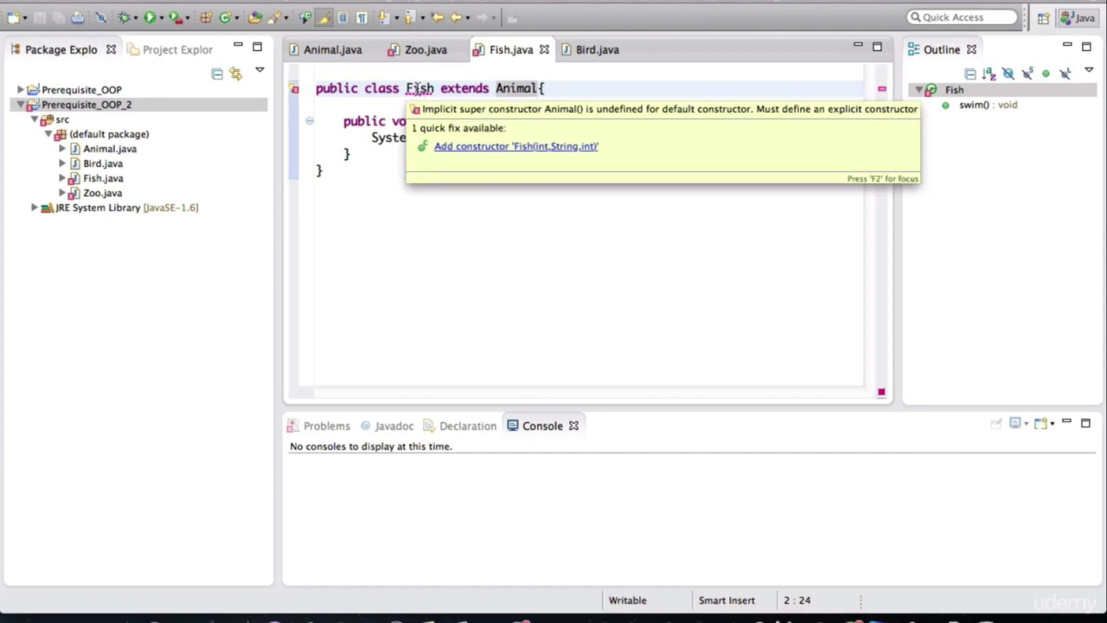
Add the quick-fix constructor Fish(int,String,int), delete its TODO comment, and save.
click(458, 146)
click(406, 154)
key(ctrl+d)
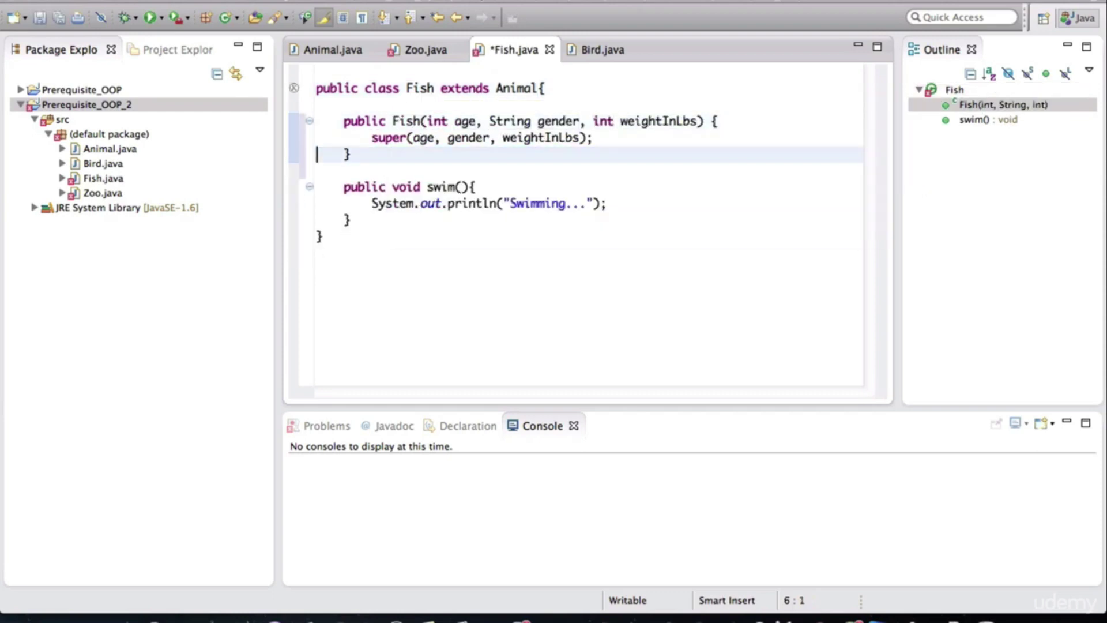
key(ctrl+s)
Inspect the constructor's three parameters and which Animal constructor super calls.
click(405, 138)
mouse_move(388, 137)
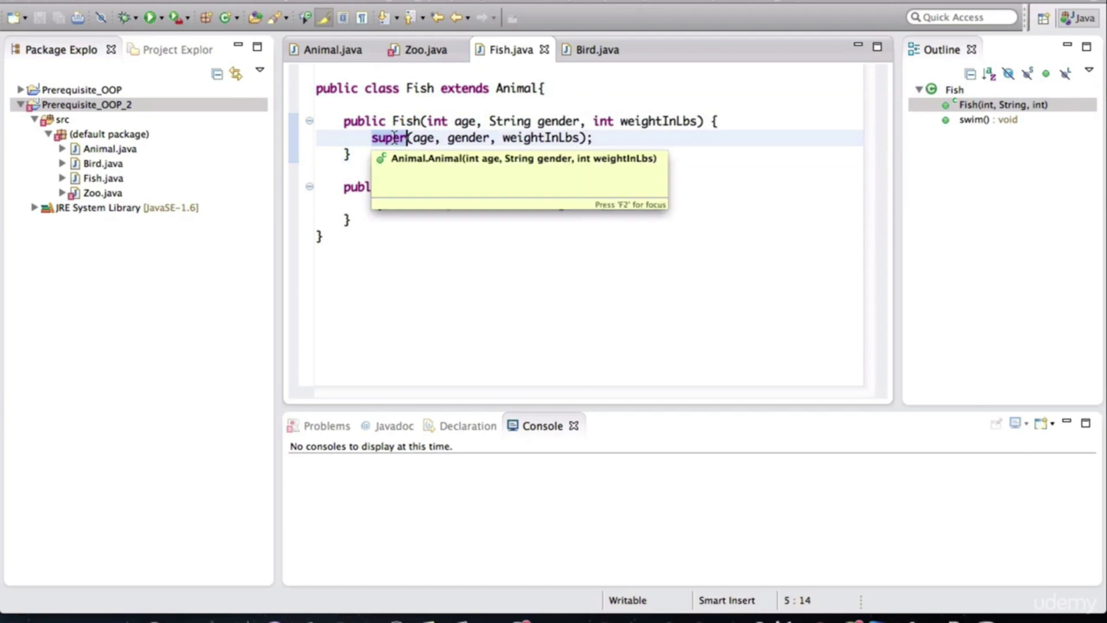
click(592, 143)
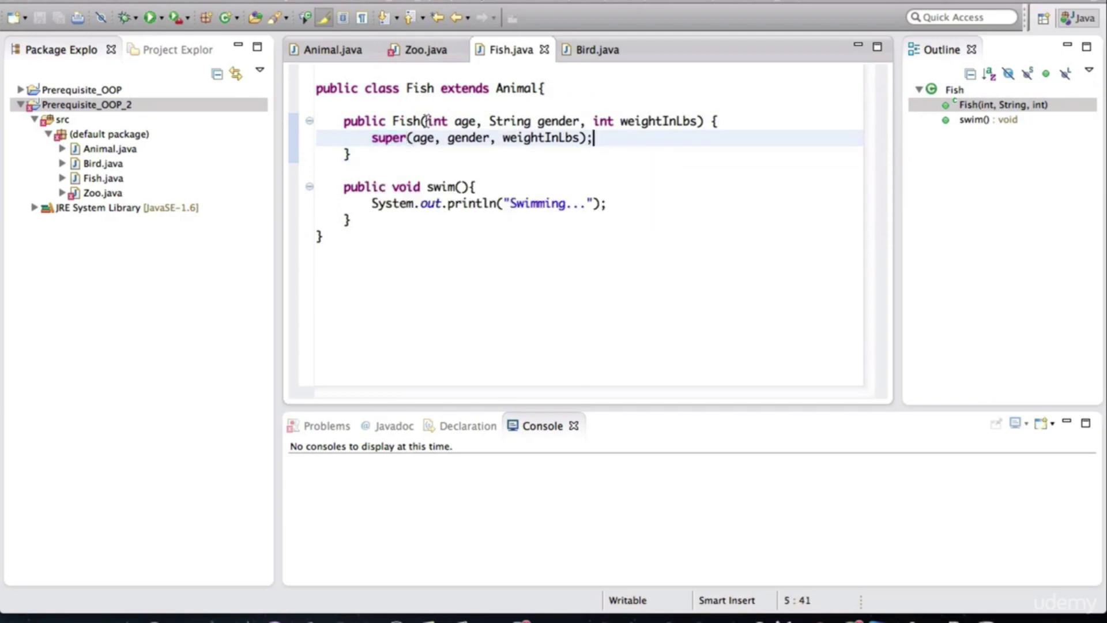
drag(427, 121, 699, 120)
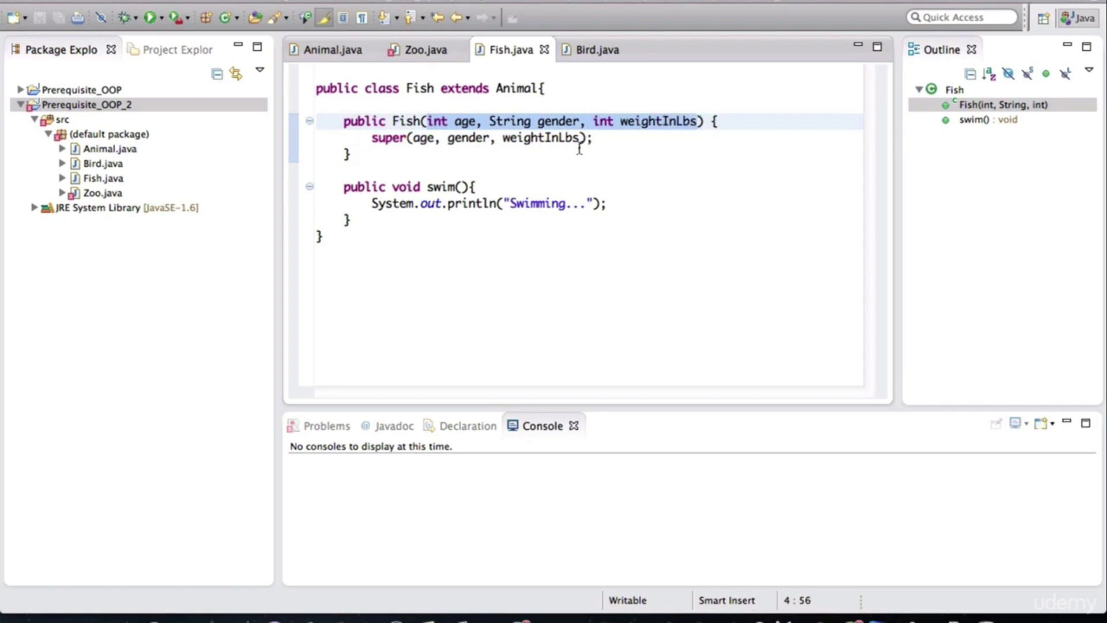
click(393, 137)
double_click(393, 138)
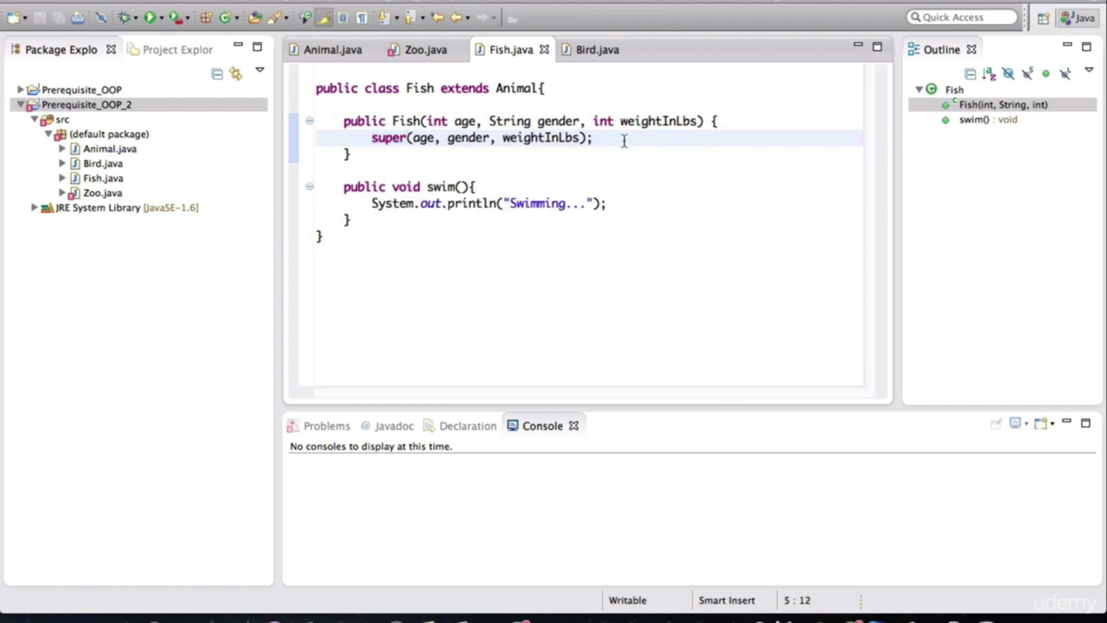
click(605, 138)
Highlight the failing new Bird() call in Zoo.java.
click(425, 49)
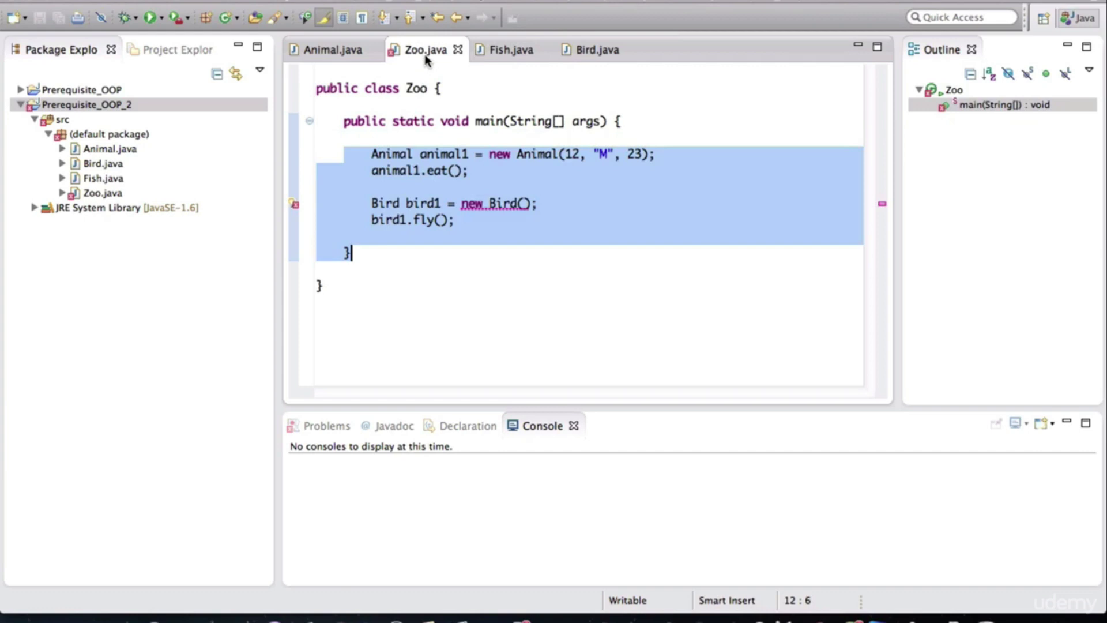
click(486, 177)
click(464, 204)
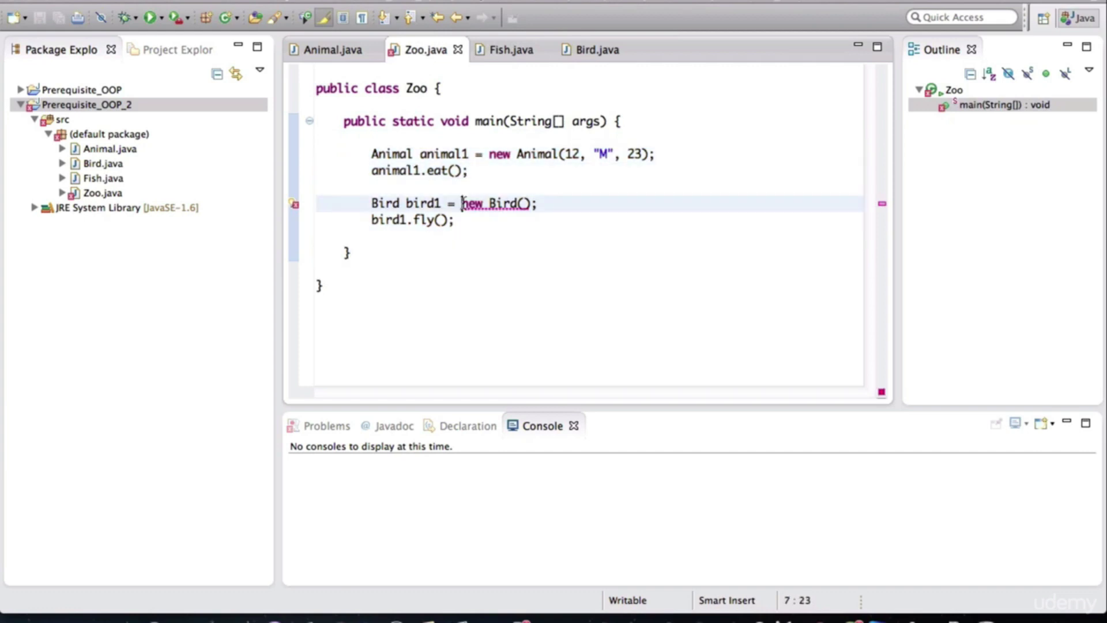
drag(464, 203, 529, 203)
mouse_move(498, 204)
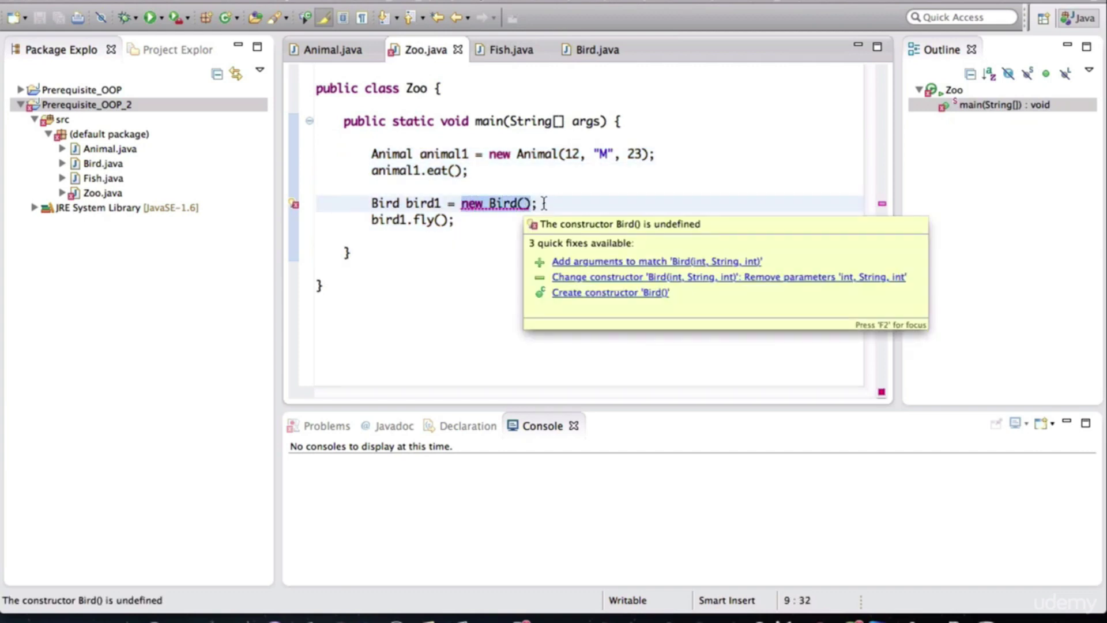
click(545, 203)
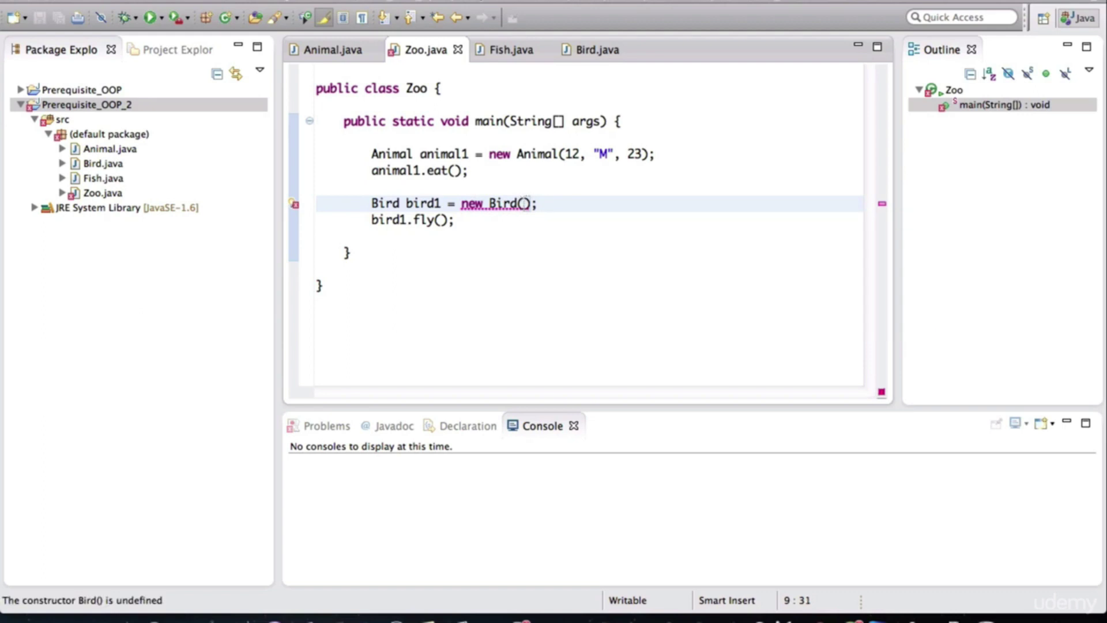
Fill new Bird() with arguments 3, "F", 10 via content assist and save.
key(ctrl+space)
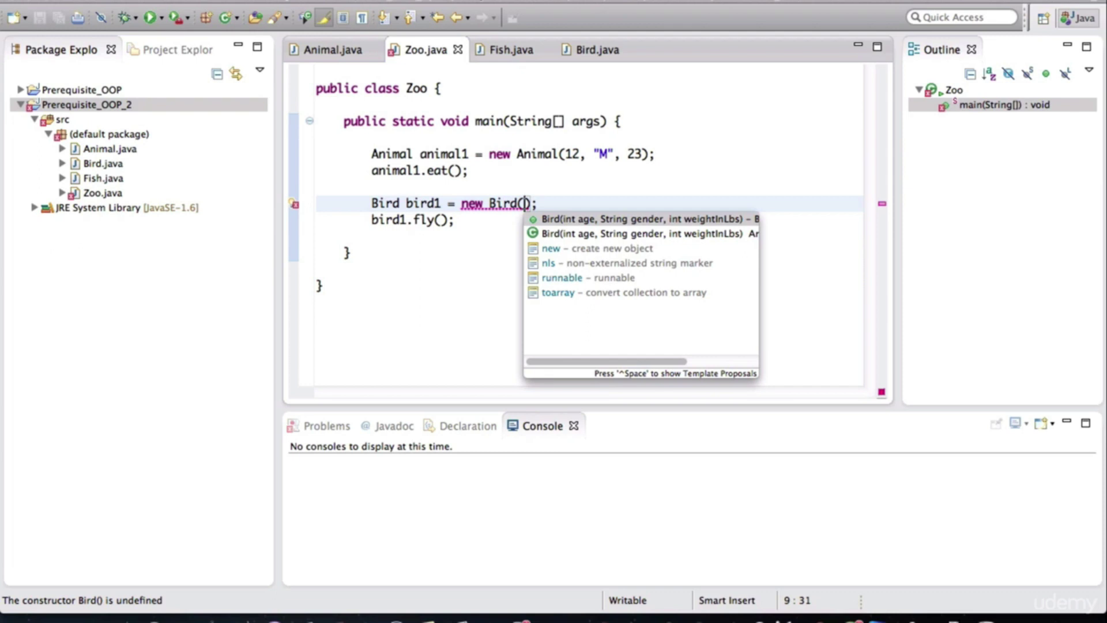
text(3, )
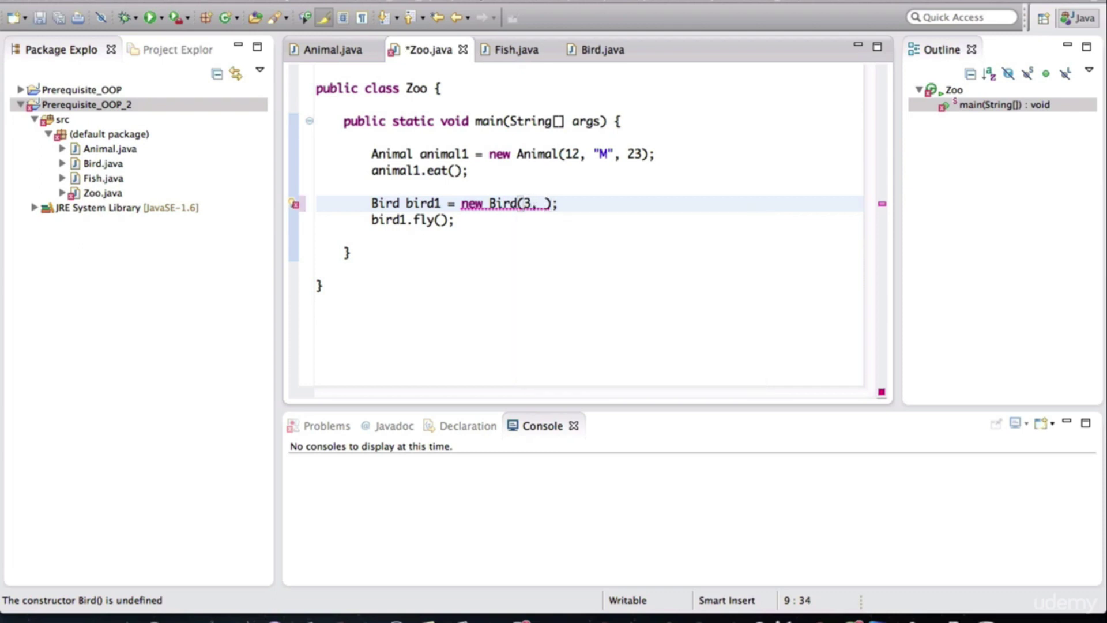
text(')
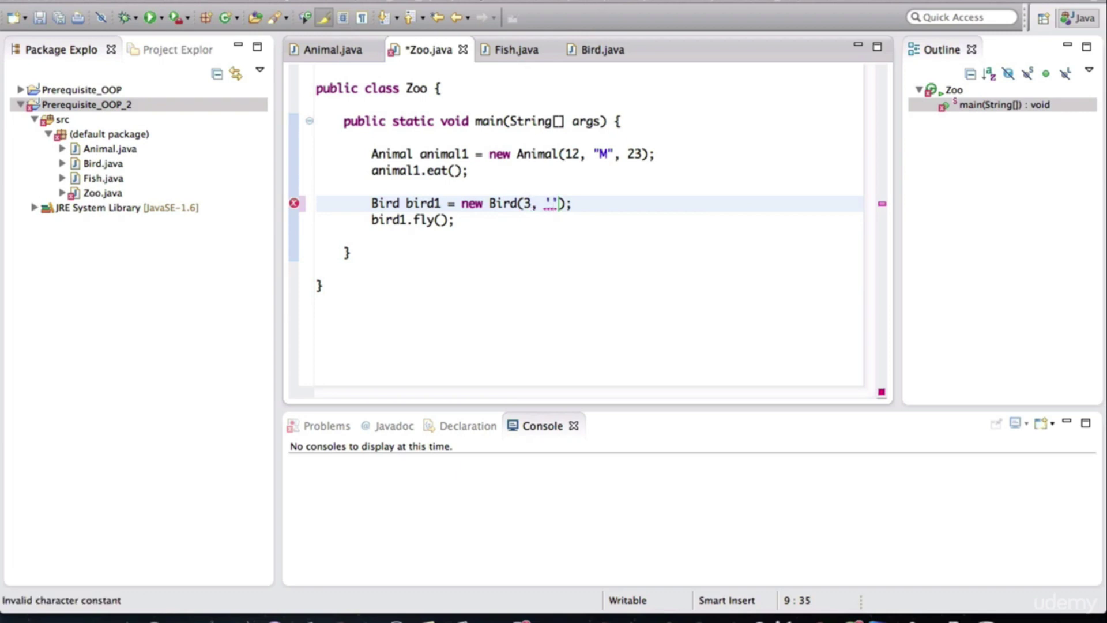
key(BackSpace)
text(")
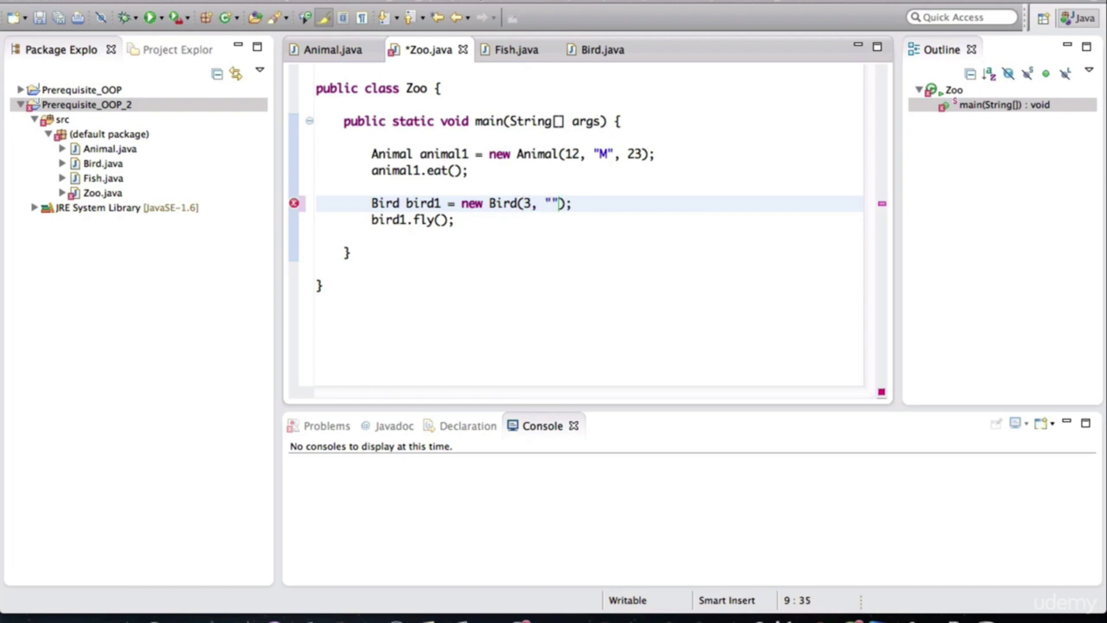
text(F", )
text(10)
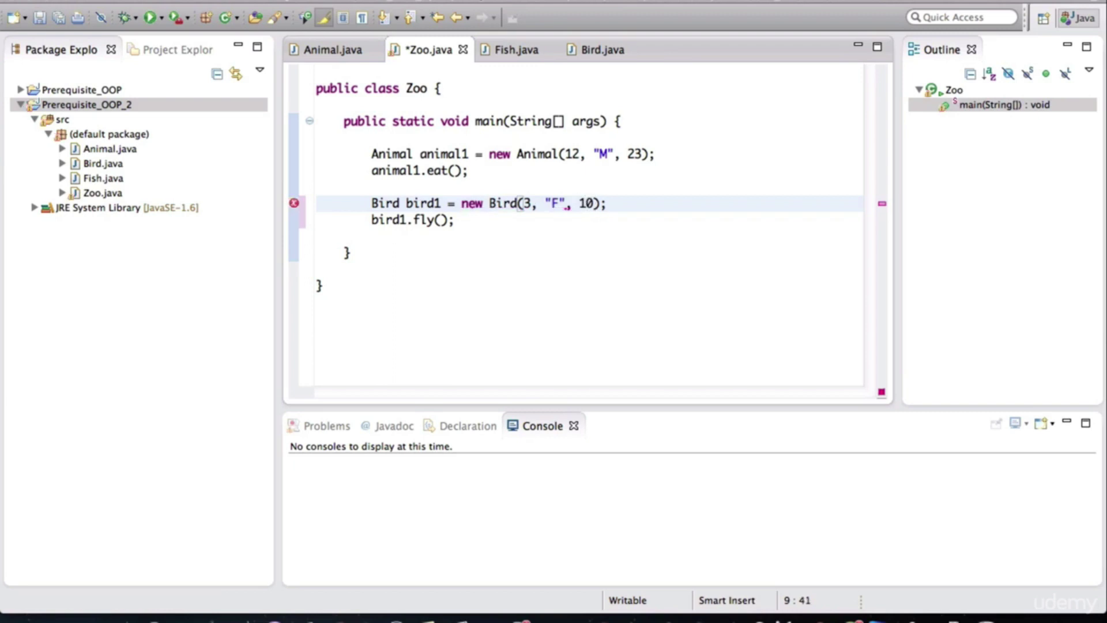
key(ctrl+s)
Check the weight argument 10 and begin erasing the bird1.fly() call.
key(Down)
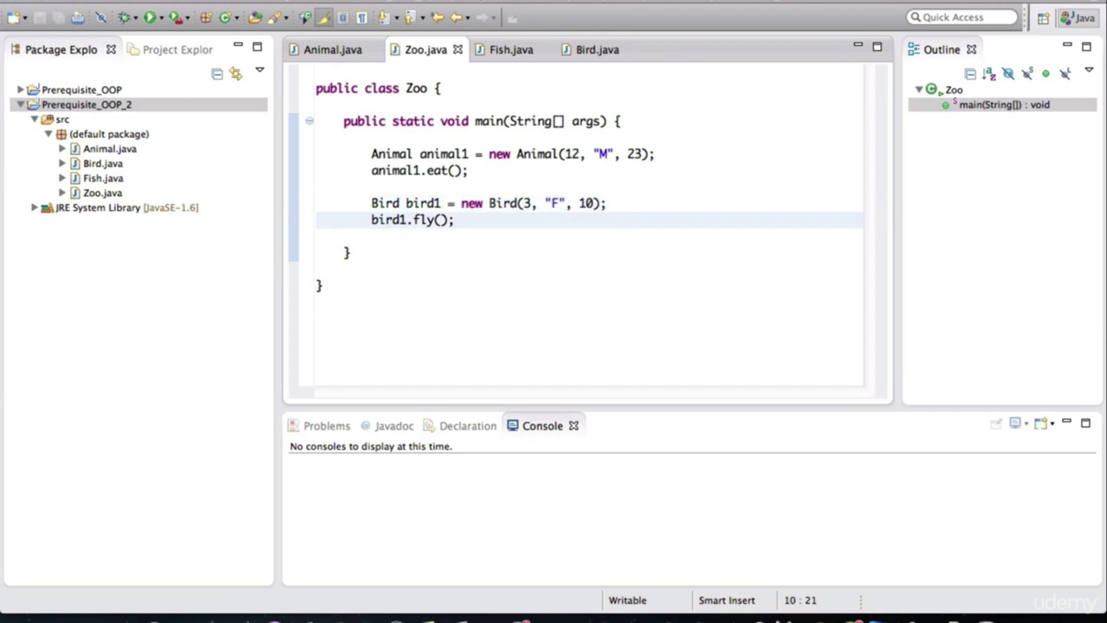
key(End)
double_click(590, 202)
click(598, 216)
key(Delete)
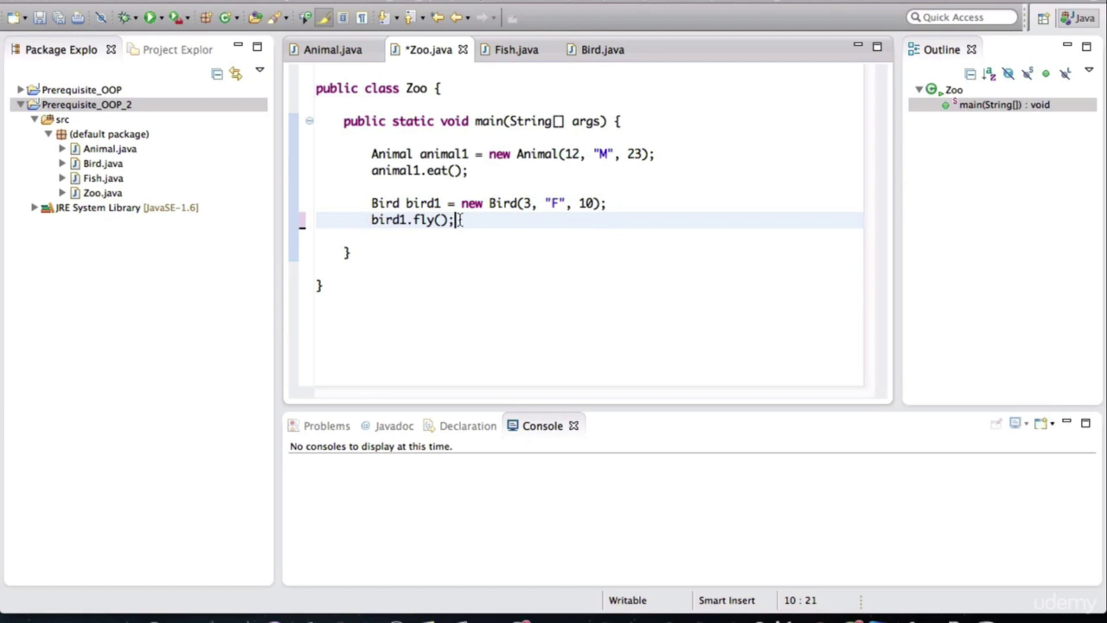
Replace bird1.fly() with inherited bird1.eat() and bird1.sleep() calls, save, and add a blank line after animal1.eat().
key(BackSpace)
key(BackSpace)
key(BackSpace)
key(BackSpace)
key(BackSpace)
key(BackSpace)
key(BackSpace)
text(.)
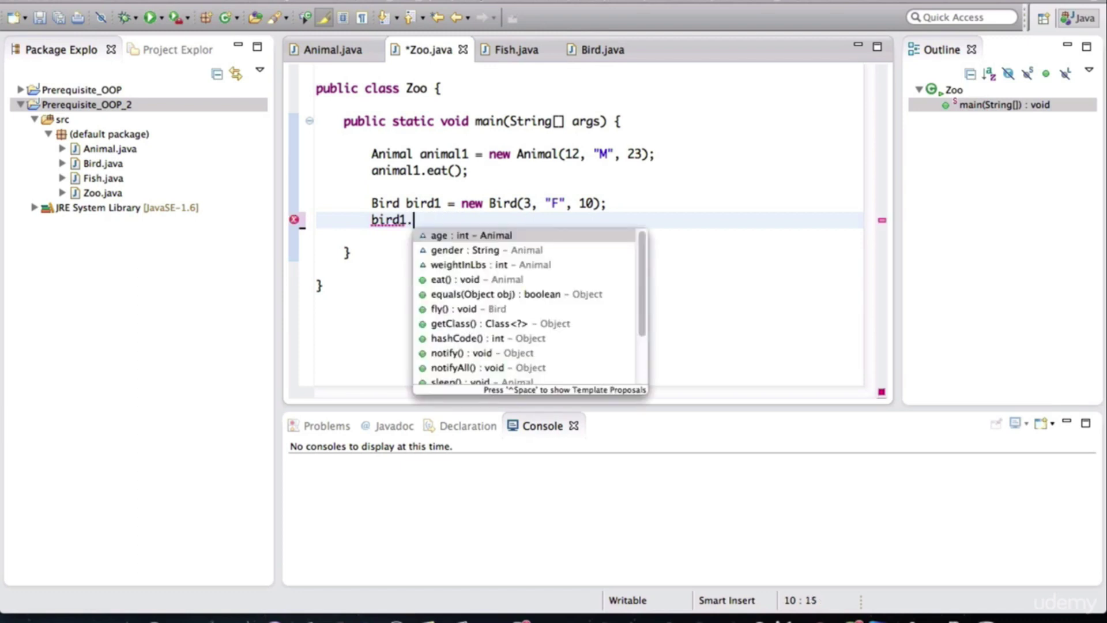
key(Down)
key(Down)
key(Down)
key(Down)
key(Up)
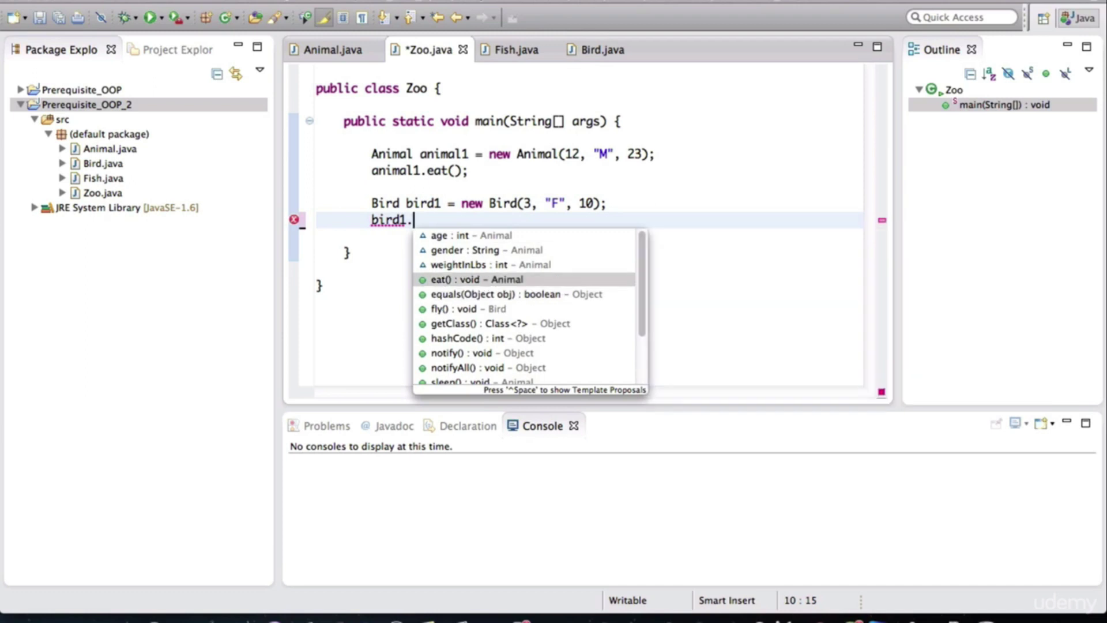
key(Return)
text(;)
key(Return)
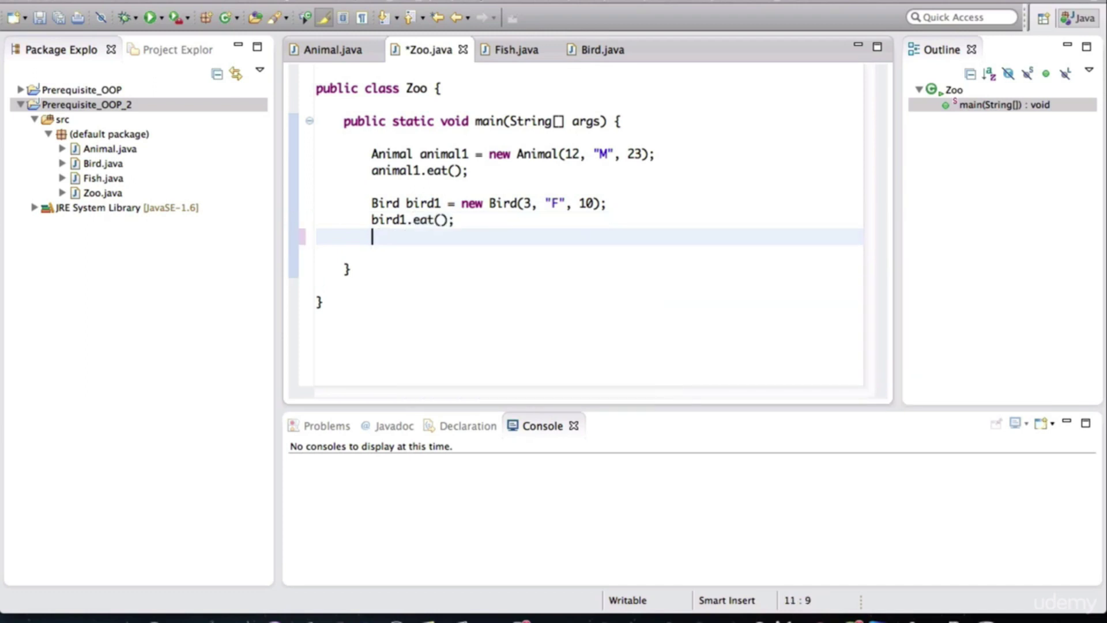
text(bird)
text(1.)
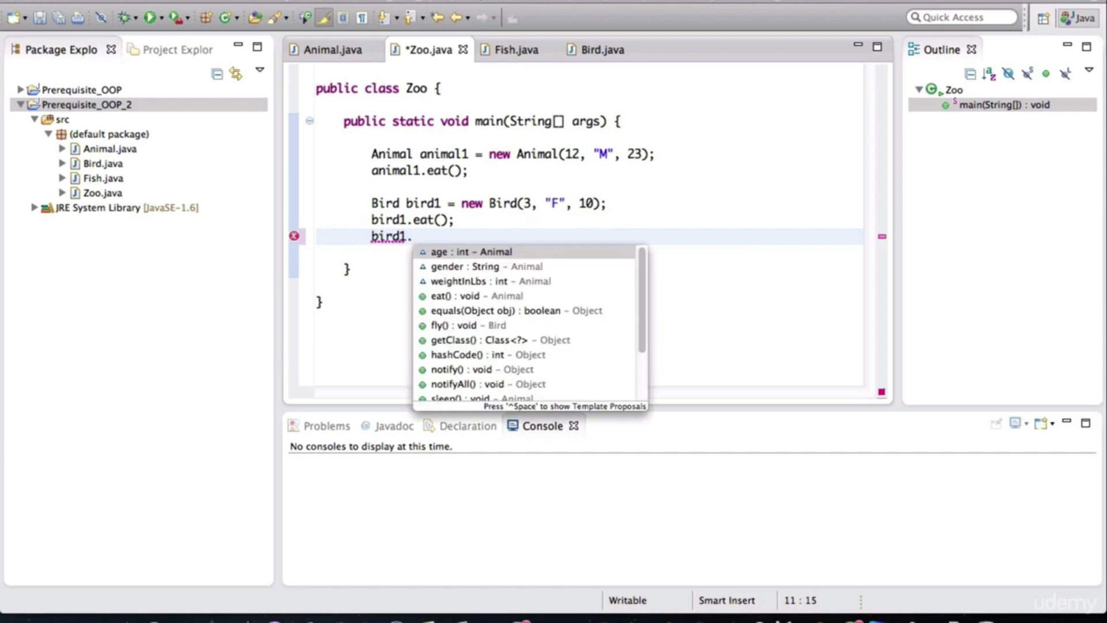
key(Down)
key(Down)
key(Down)
text(s)
key(Return)
text(;)
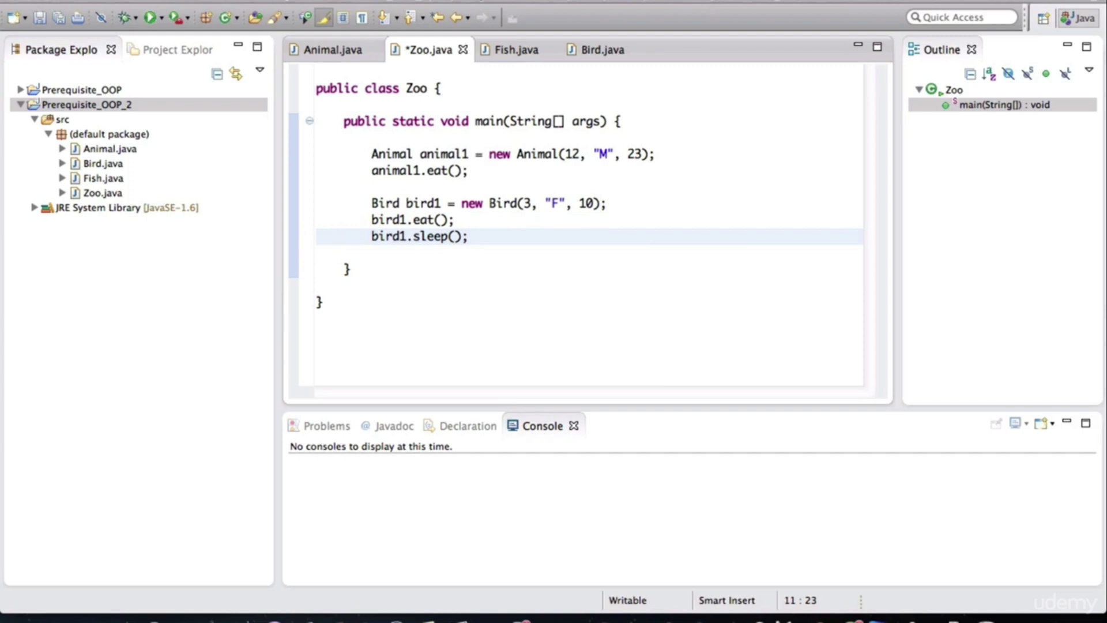
key(ctrl+s)
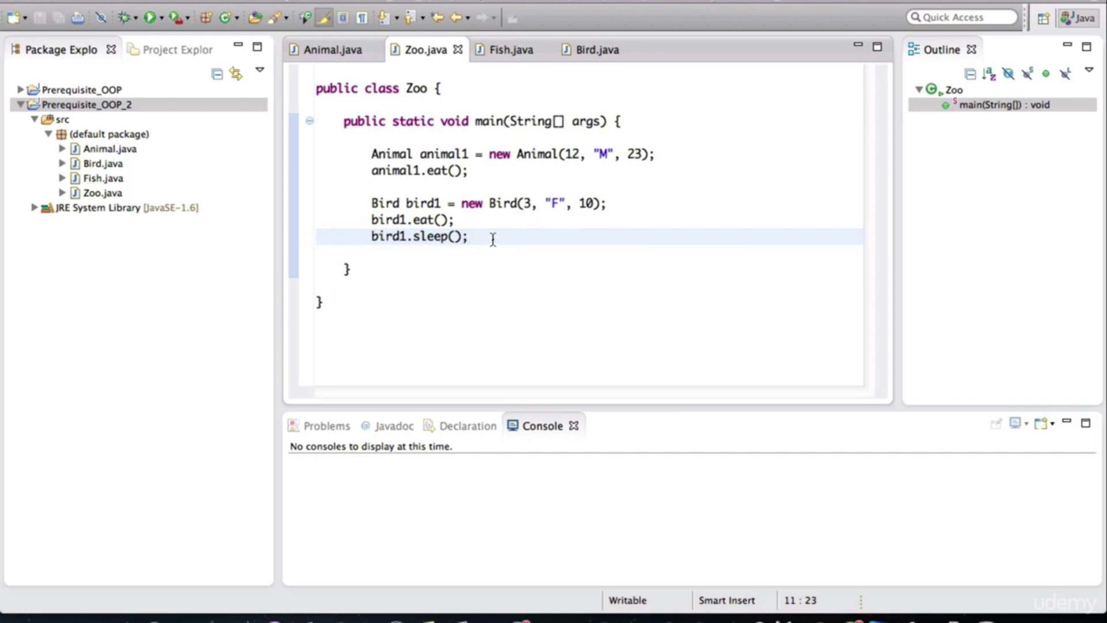
key(ctrl+z)
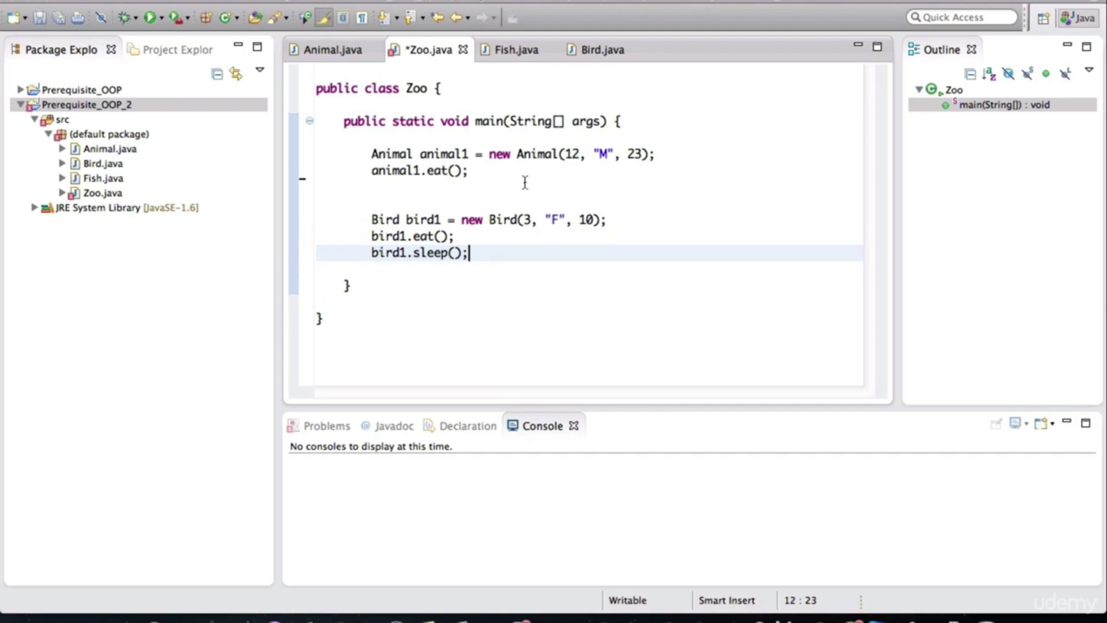
Add animal1.fly(); after animal1.eat(), save, and read fly's undefined-for-Animal error.
click(442, 154)
double_click(442, 154)
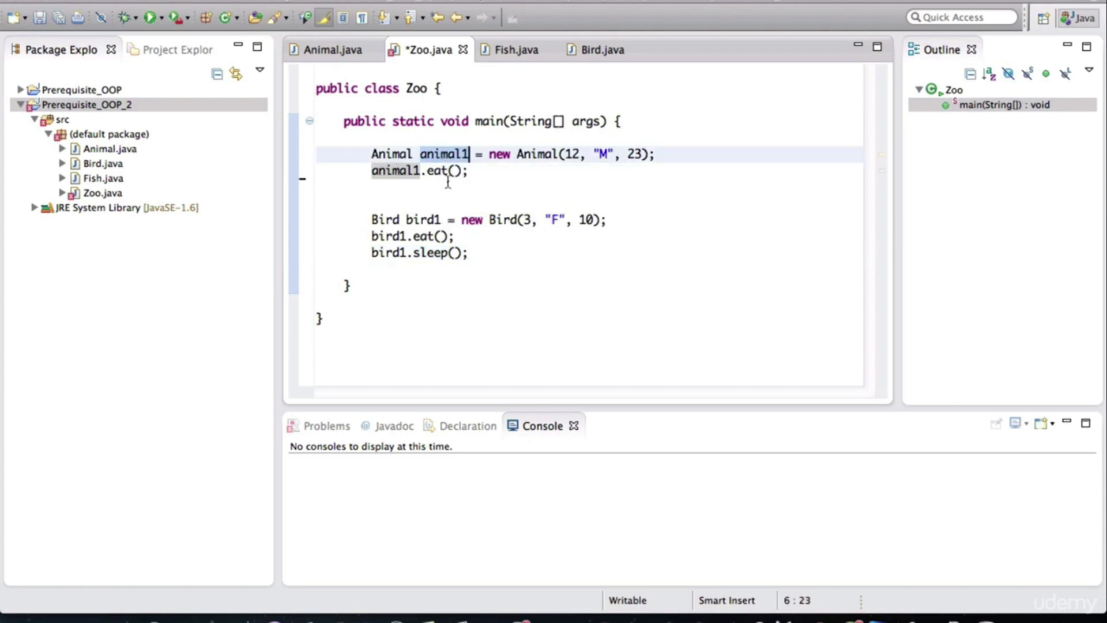
click(432, 191)
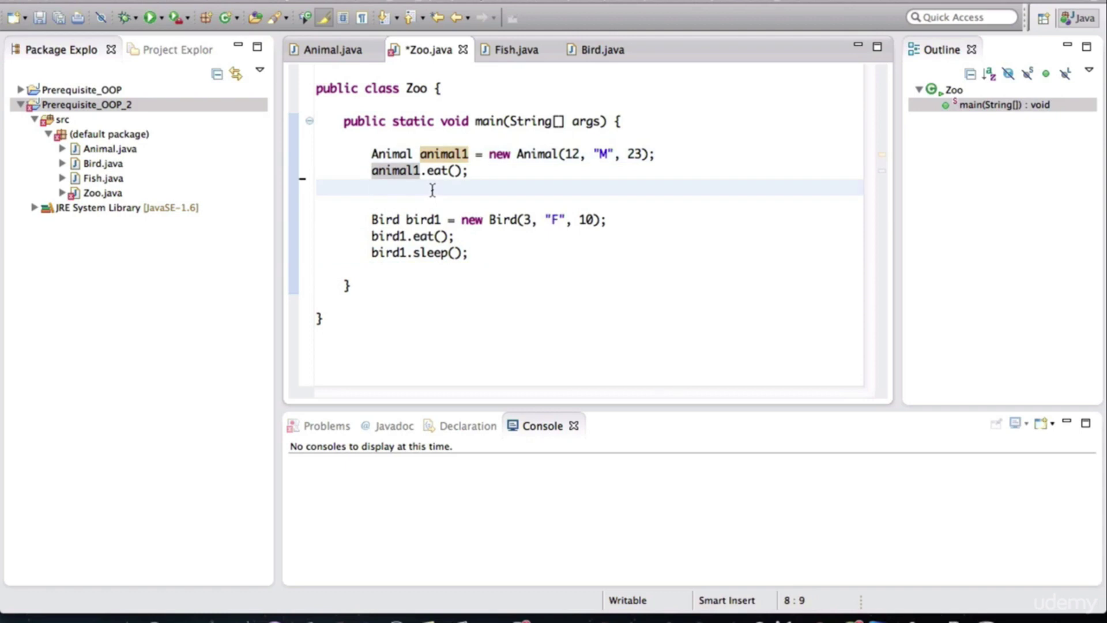
text(animal1.)
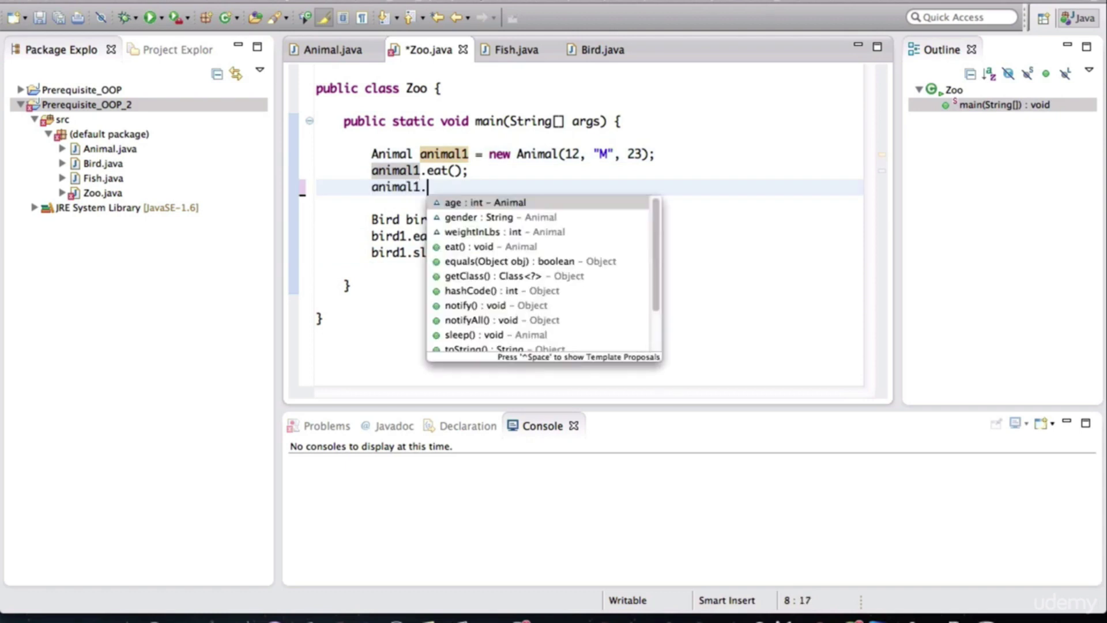
text(fly())
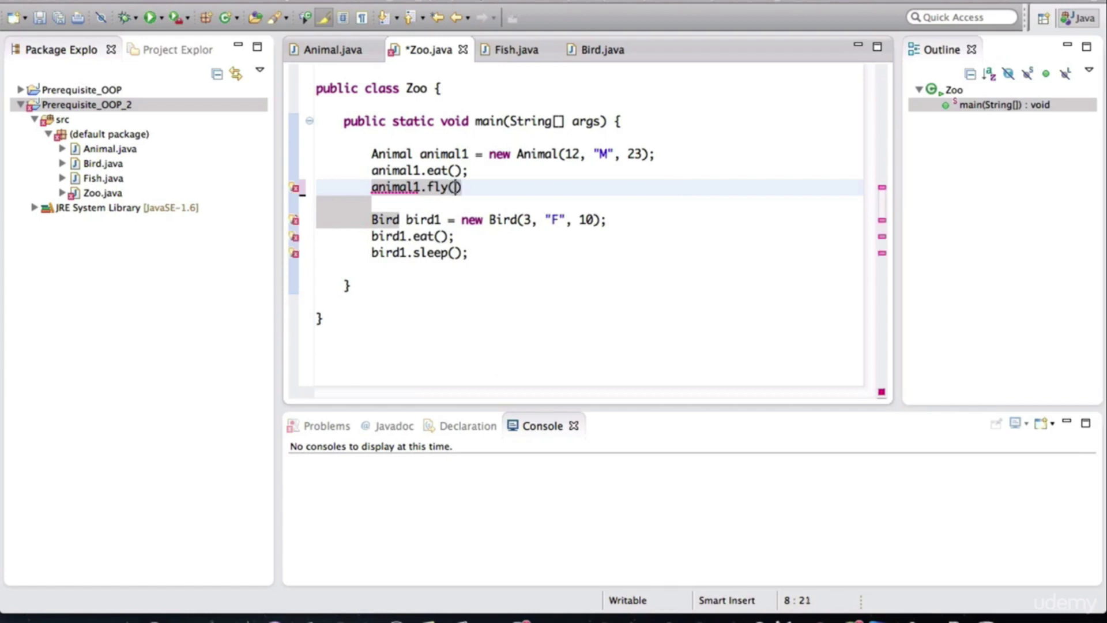
text(;)
key(ctrl+s)
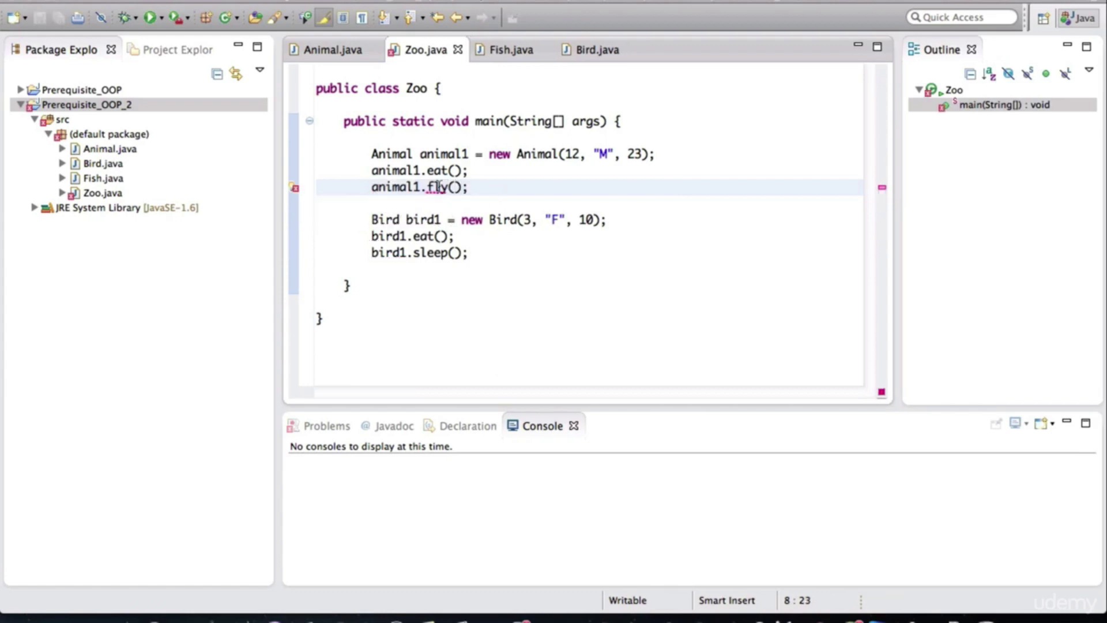
click(447, 187)
double_click(437, 187)
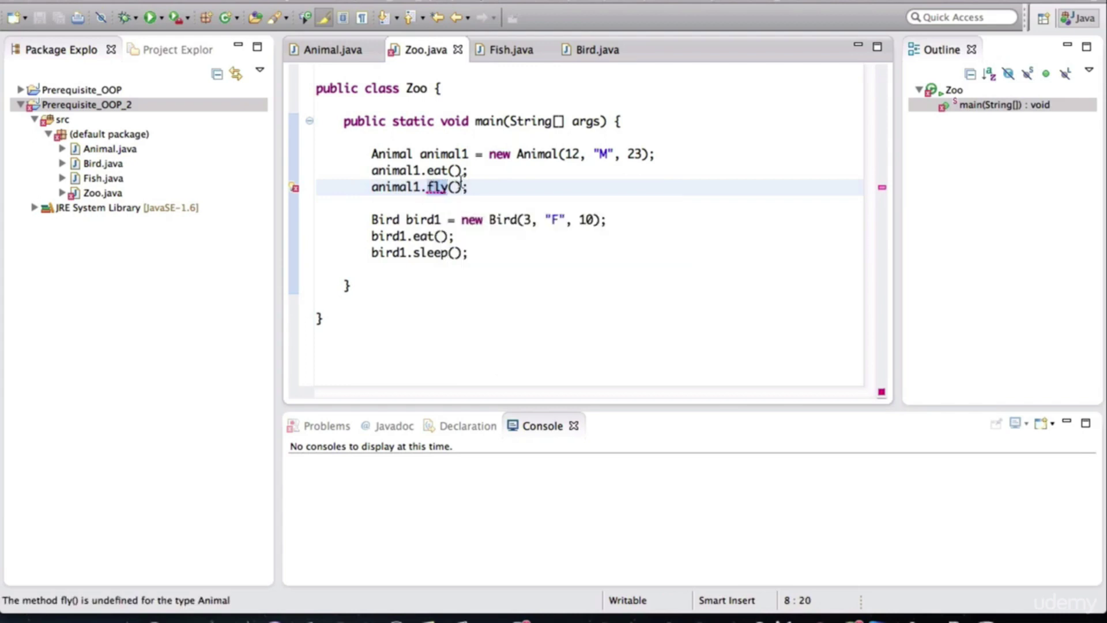
Select Bird's fly() method, then go back to the Animal source to compare.
click(595, 50)
click(537, 187)
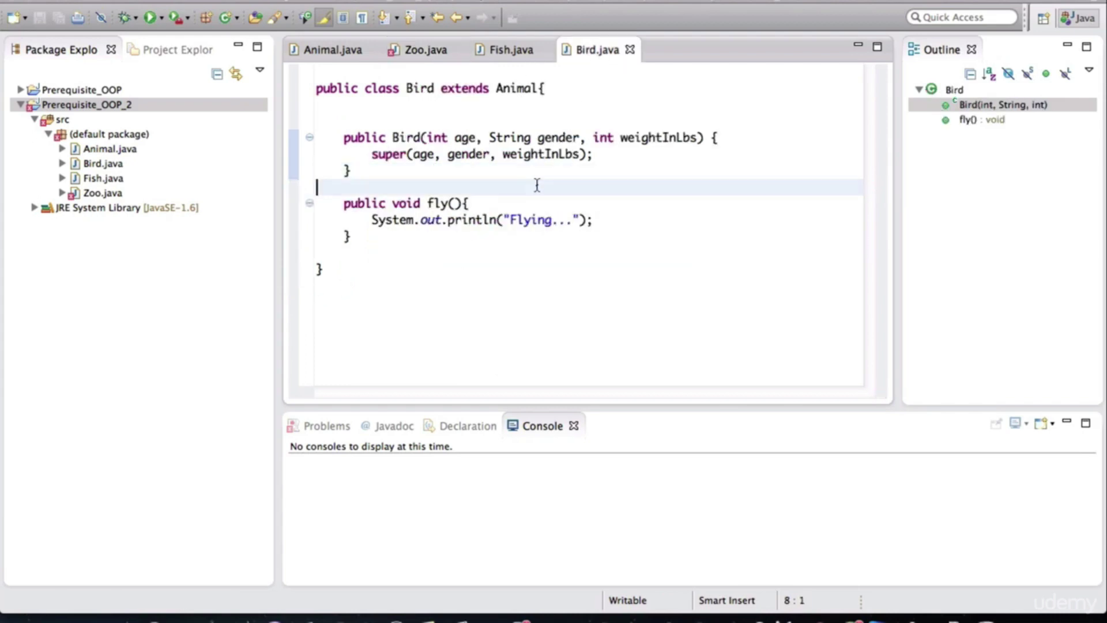
click(464, 203)
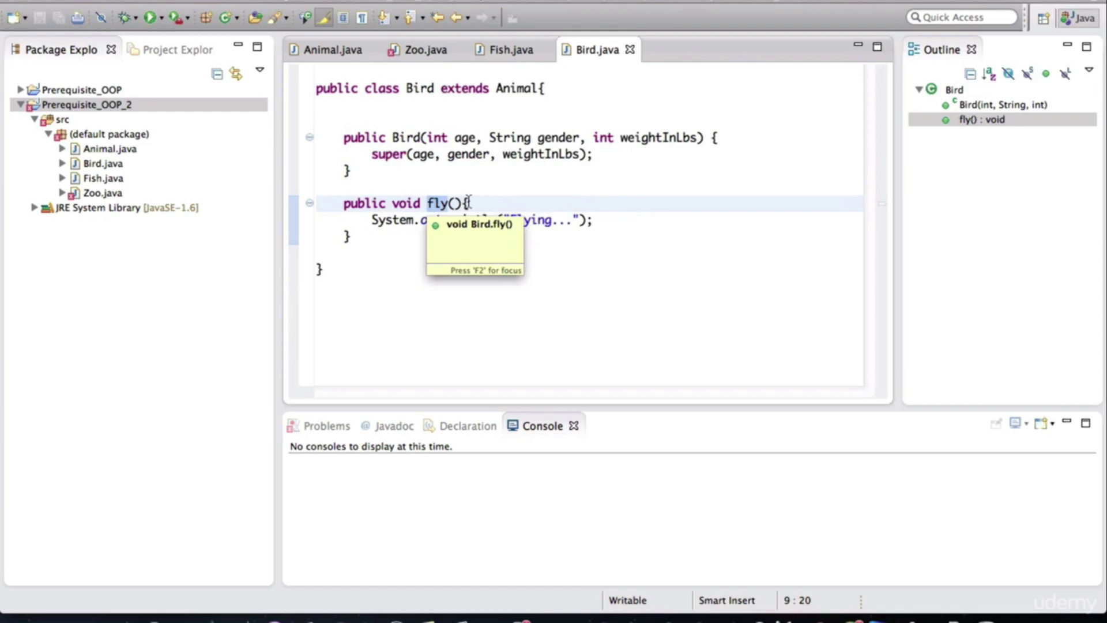
drag(427, 203, 477, 220)
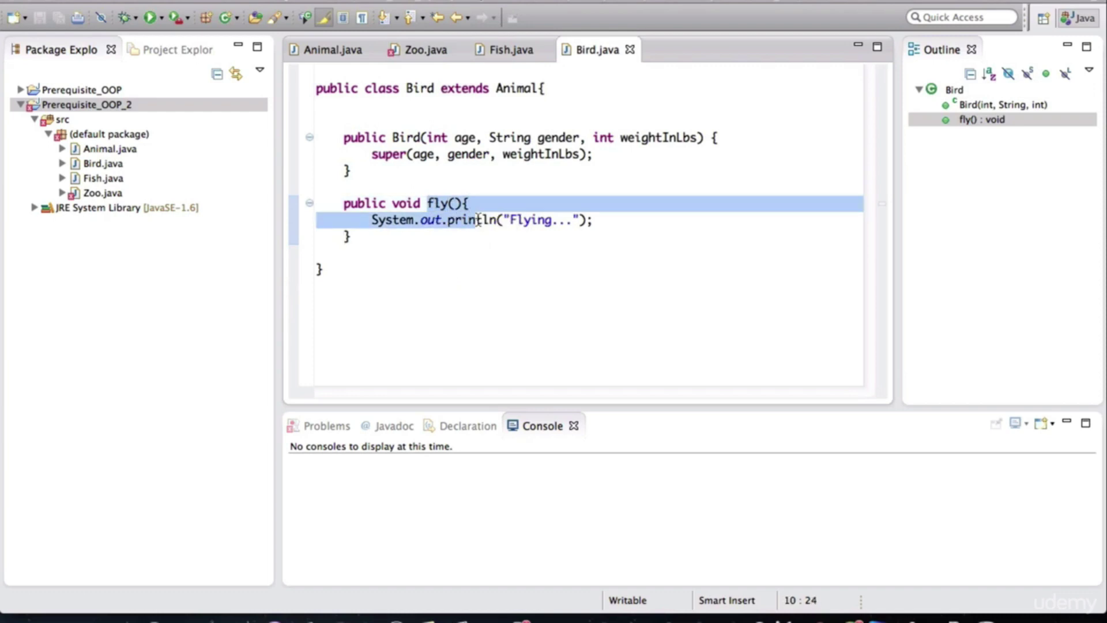
click(542, 104)
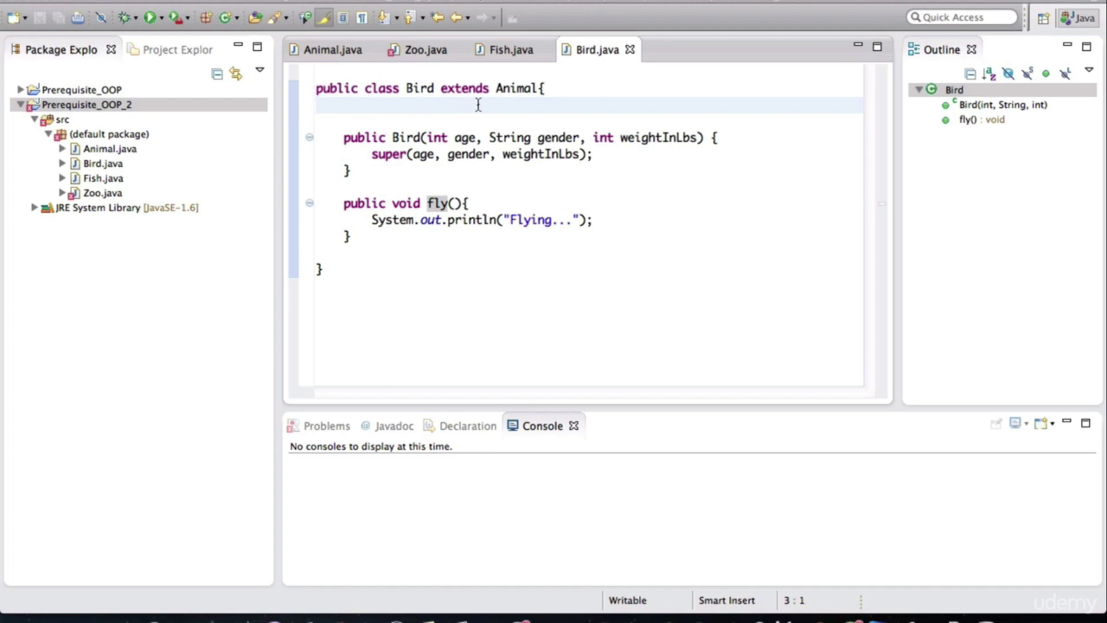
click(333, 49)
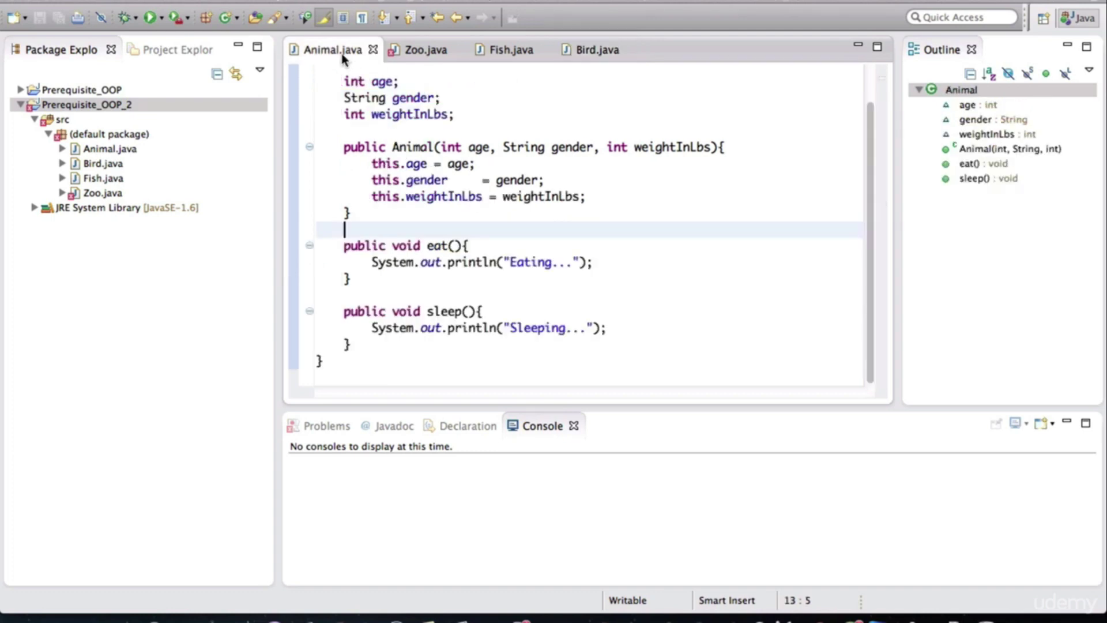
scroll(418, 126, up, 1)
scroll(418, 125, down, 1)
scroll(417, 125, up, 1)
scroll(417, 125, up, 1)
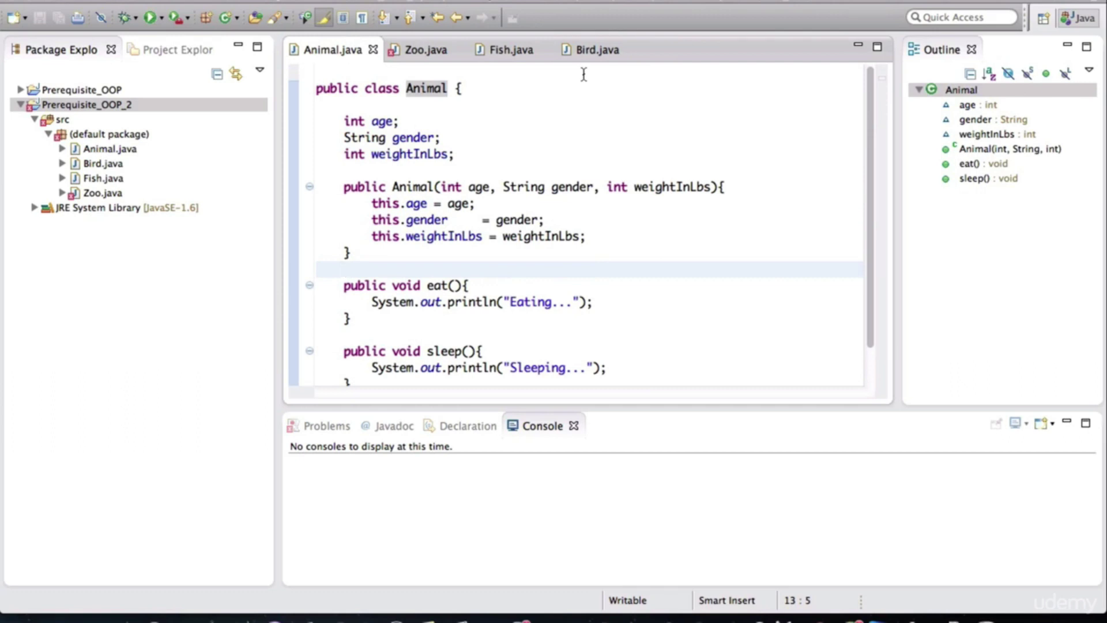
Delete the animal1.fly() call from Zoo.java and save.
click(425, 49)
click(474, 188)
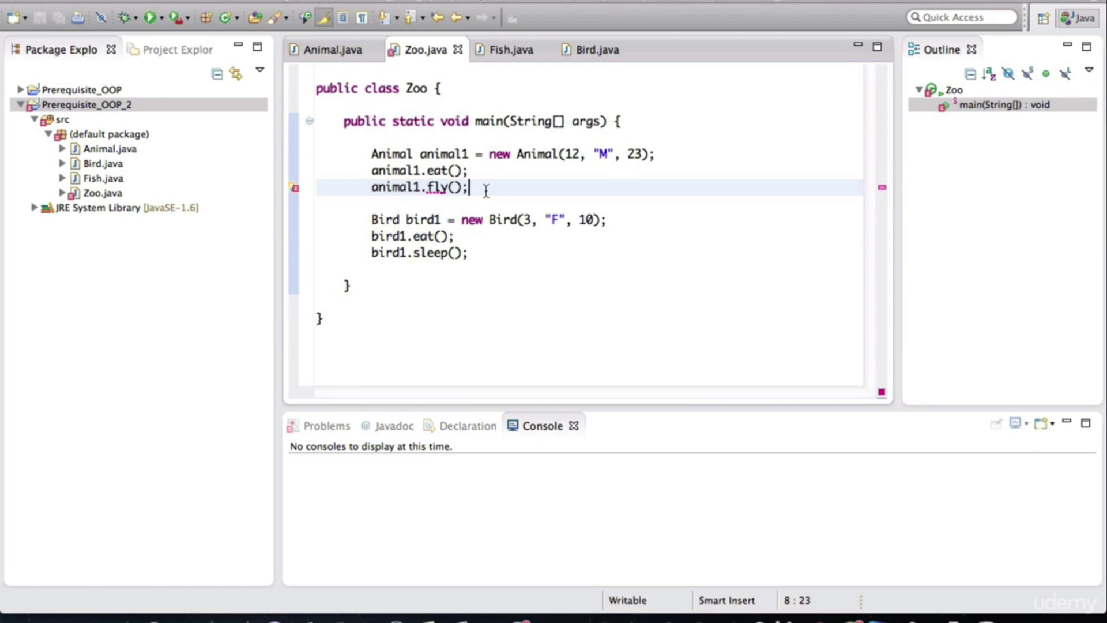
key(BackSpace)
key(BackSpace)
key(BackSpace)
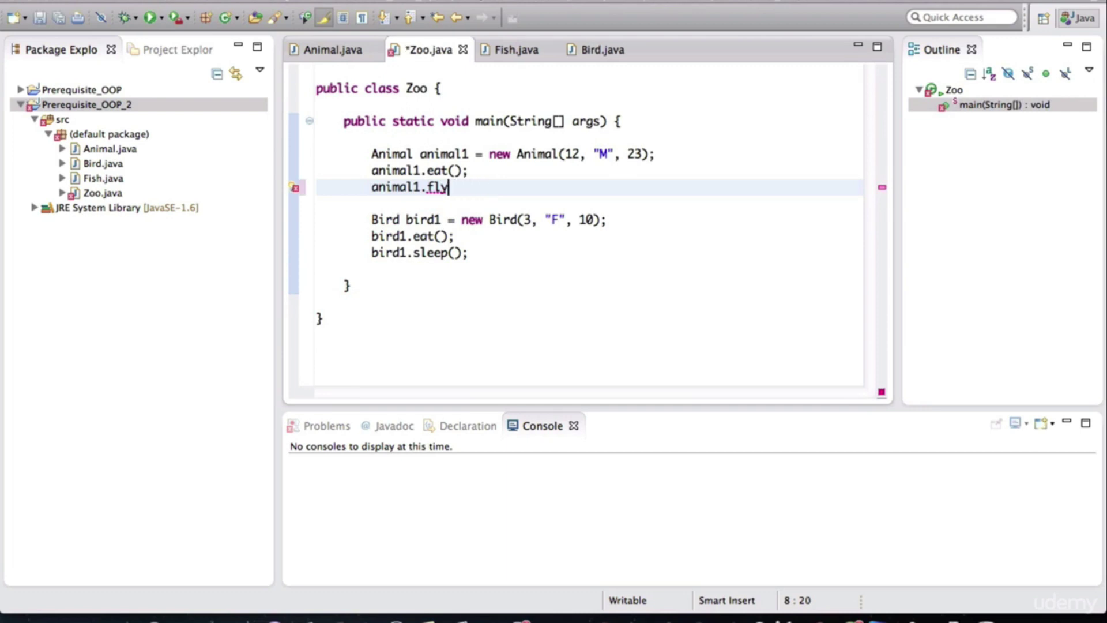
key(BackSpace)
key(BackSpace)
key(BackSpace)
key(BackSpace)
key(BackSpace)
key(BackSpace)
key(BackSpace)
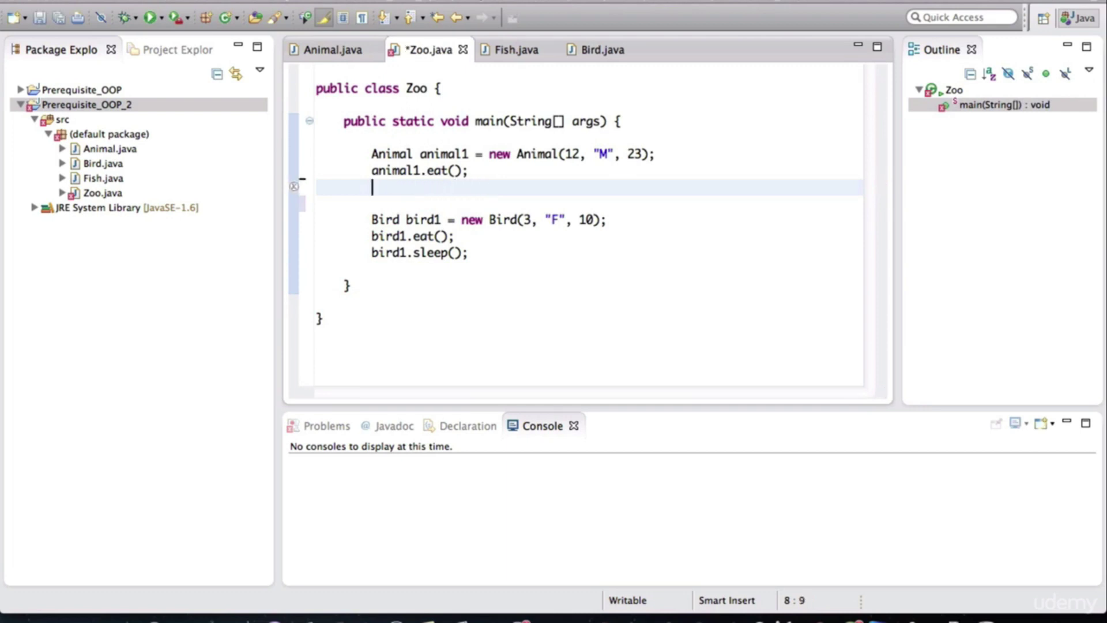
key(ctrl+s)
Inspect the animal1 and bird1 declarations and their types, then return to Bird.java.
double_click(444, 154)
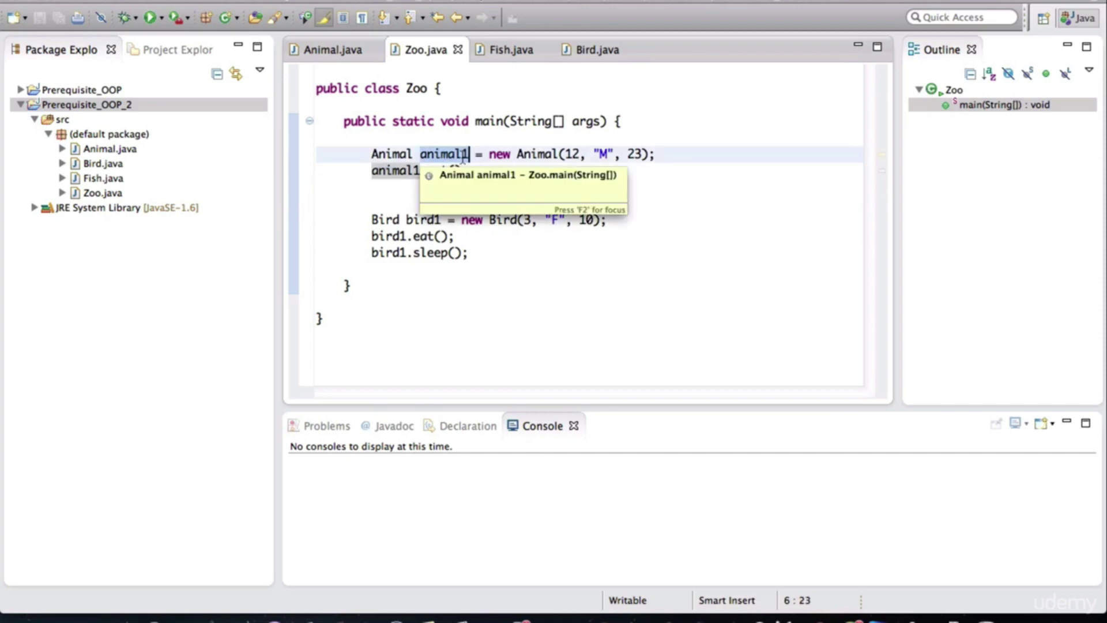
click(455, 155)
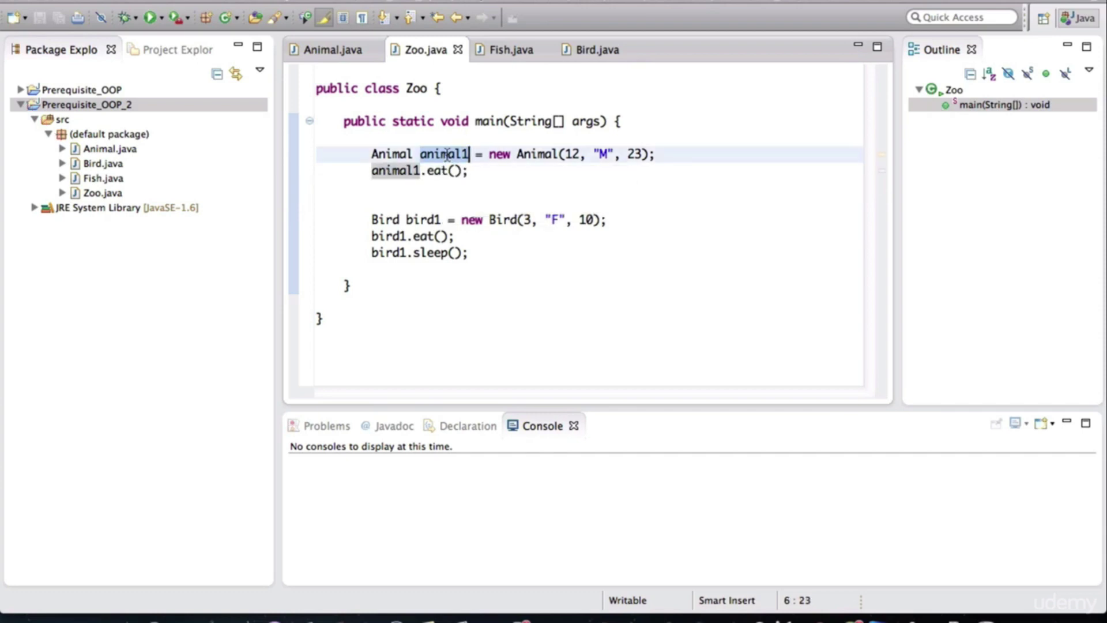
double_click(395, 154)
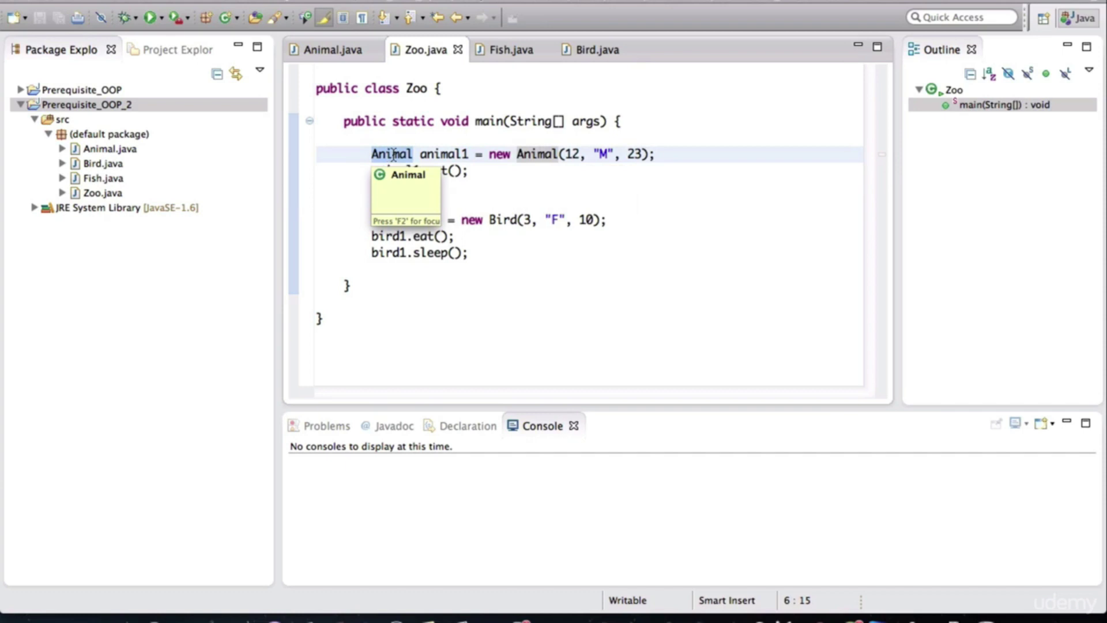
double_click(443, 156)
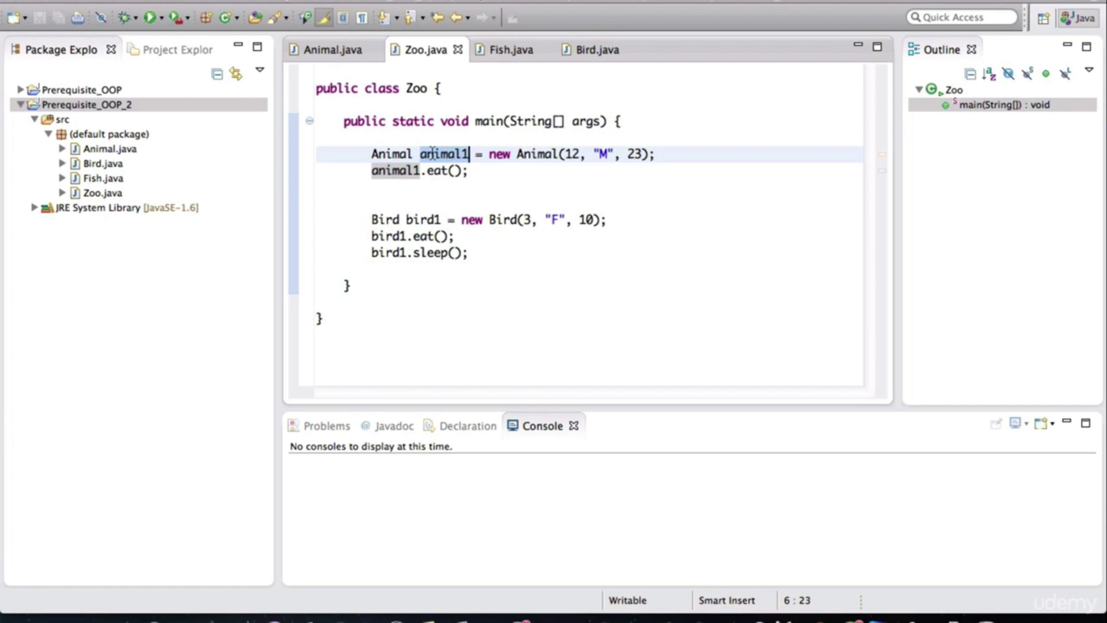
click(396, 154)
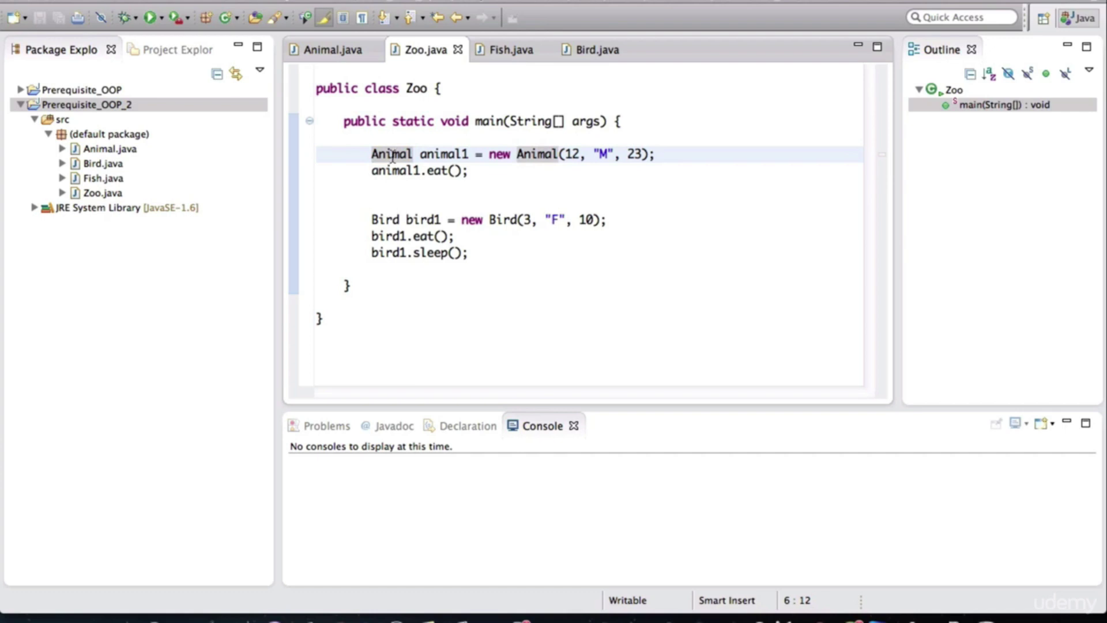
double_click(444, 154)
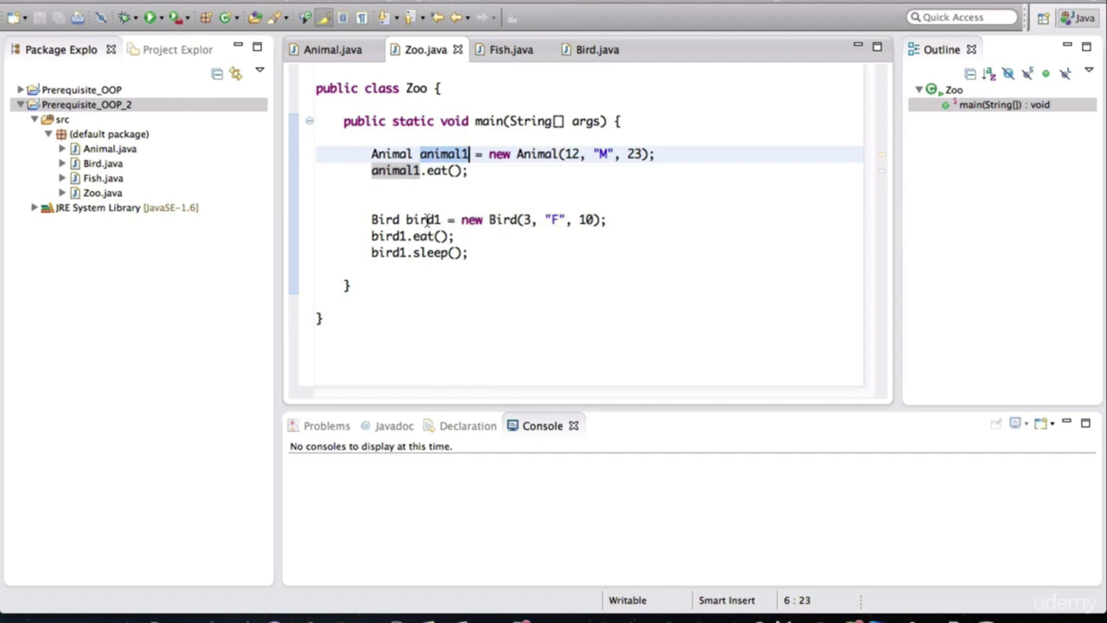
double_click(423, 220)
mouse_move(423, 220)
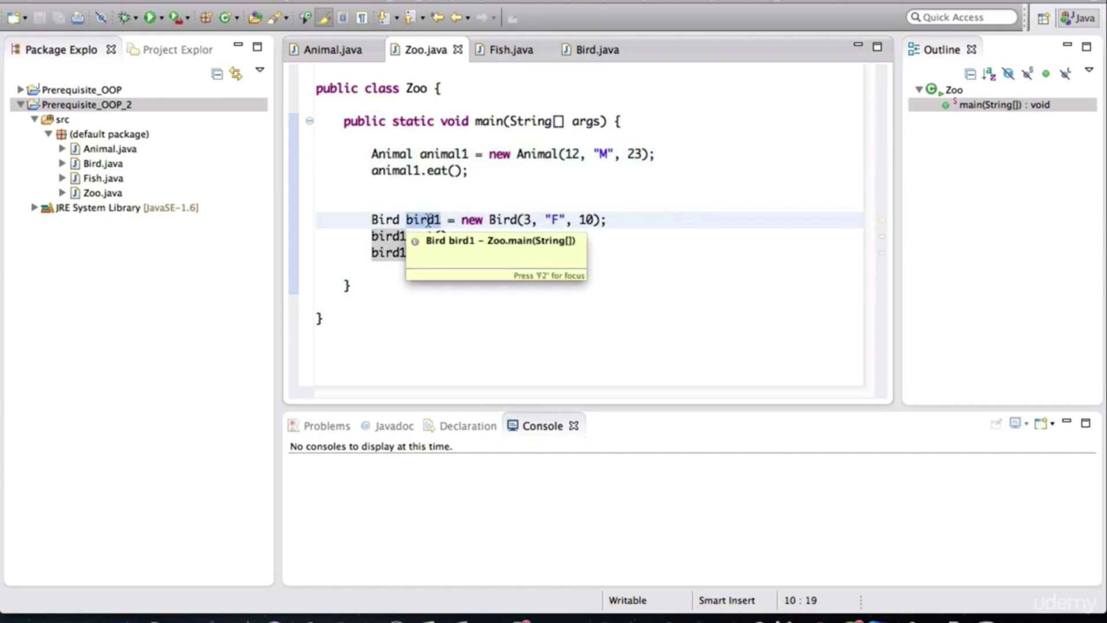
click(432, 220)
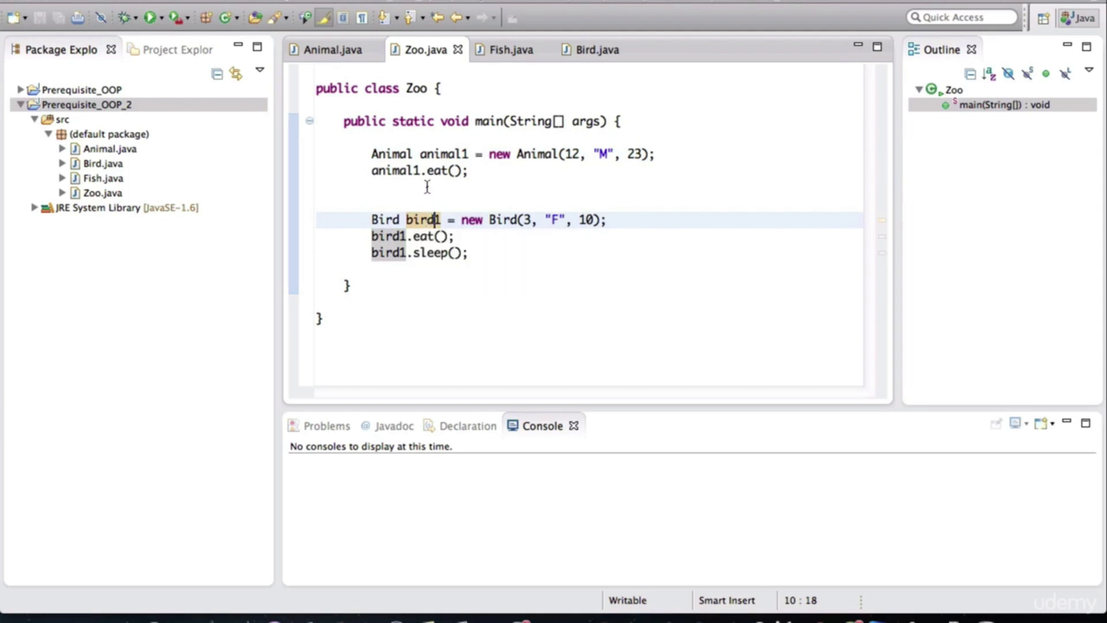
click(399, 221)
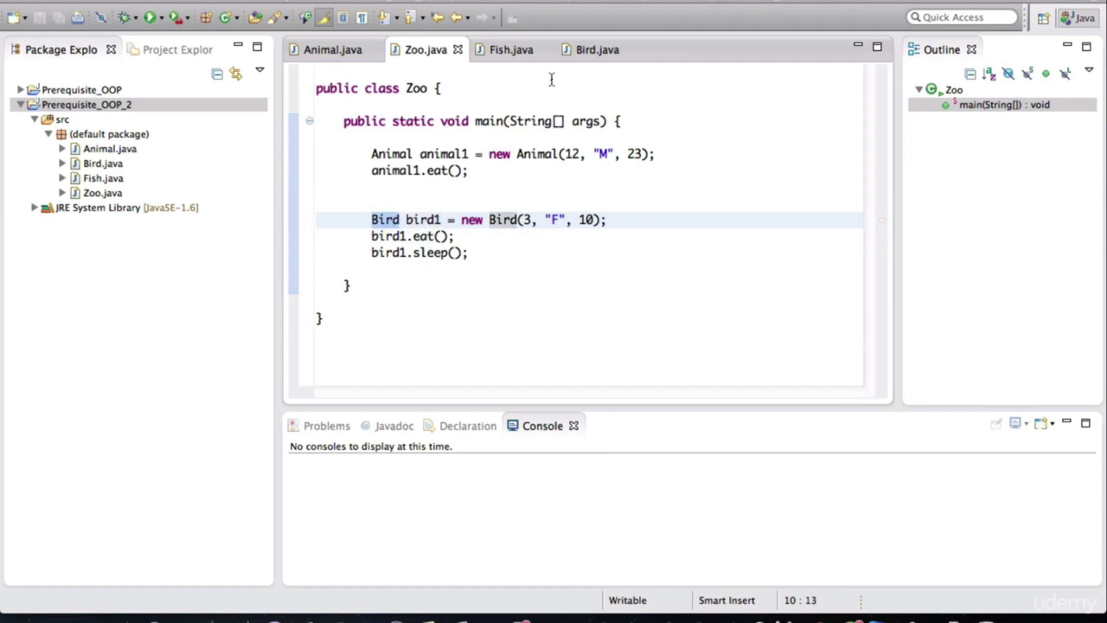
click(596, 49)
In Bird.java, highlight the Bird constructor block to review it.
click(537, 88)
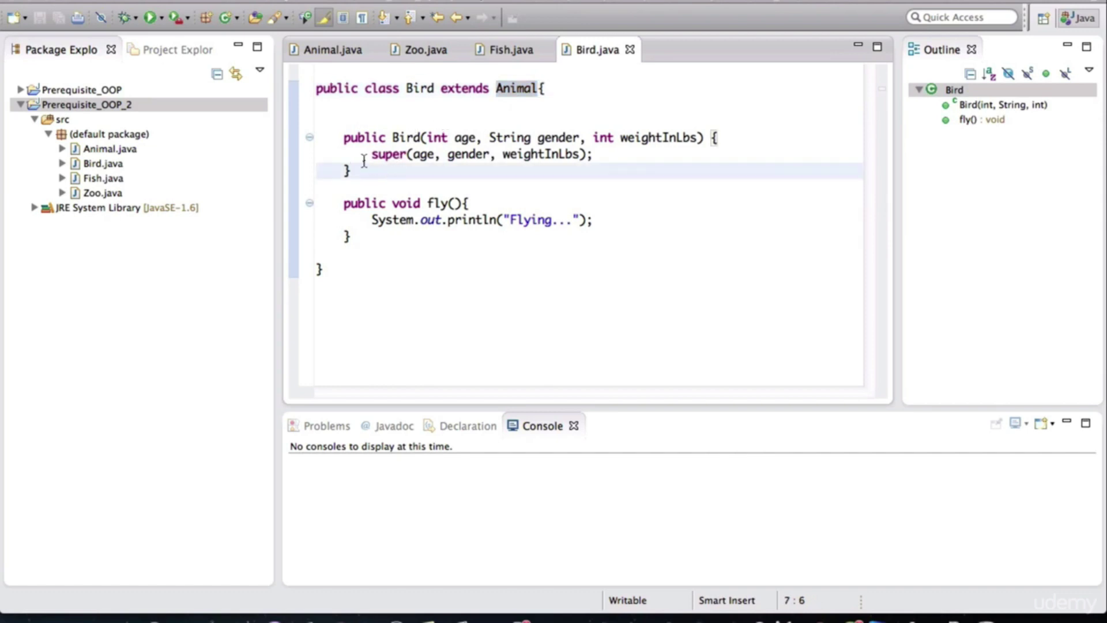
drag(357, 173, 326, 137)
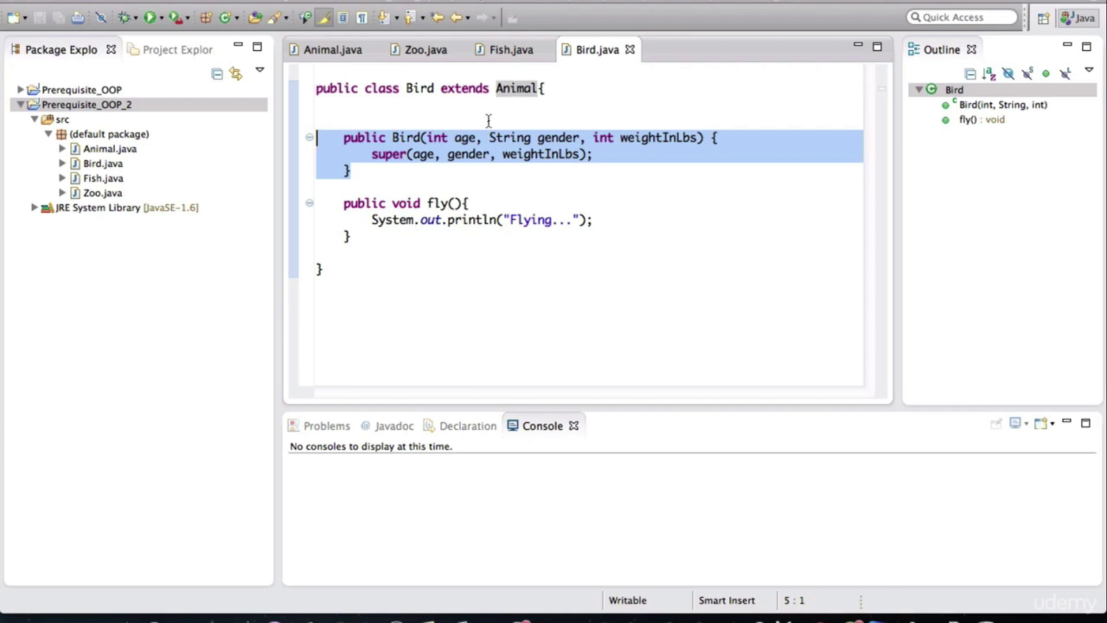
click(416, 168)
drag(353, 170, 316, 138)
click(407, 104)
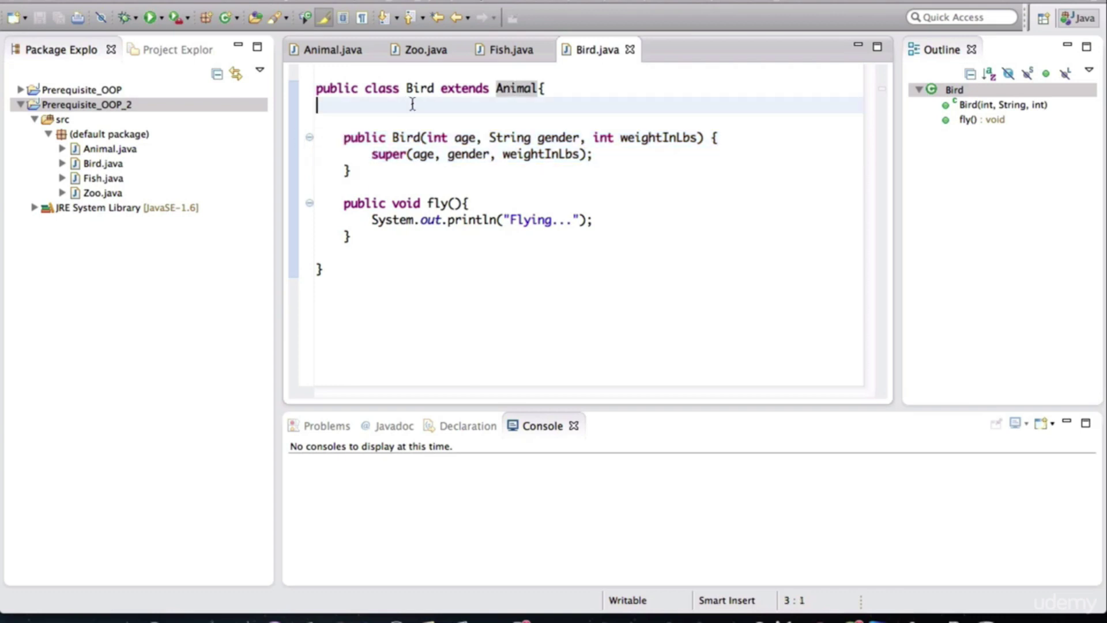
Select the word 'extends' in Bird's class header to emphasise inheritance from Animal.
click(507, 88)
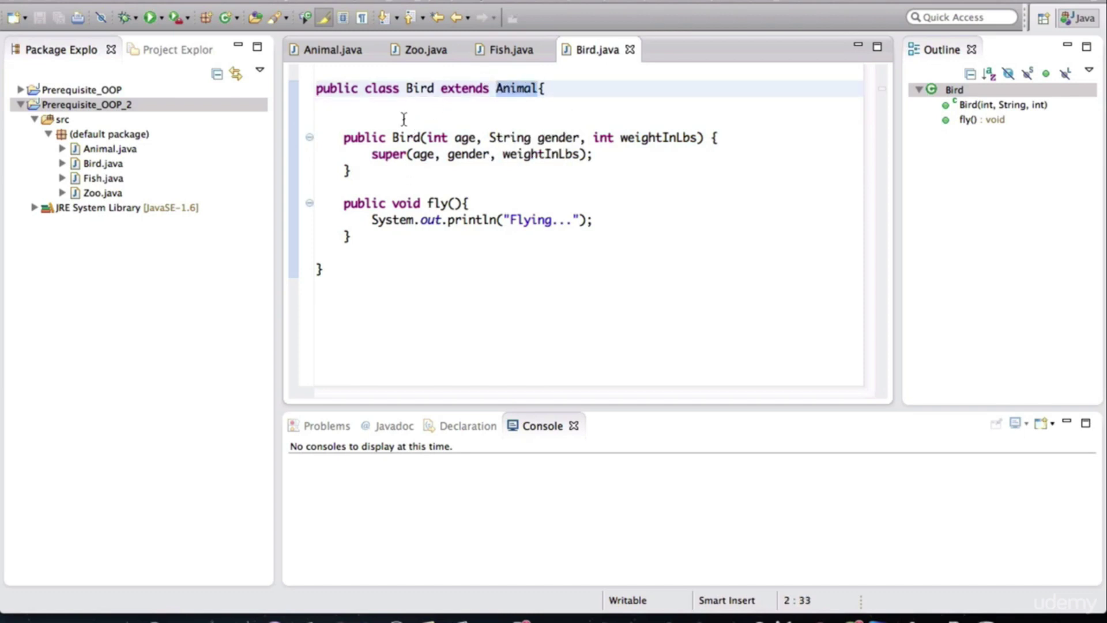
mouse_move(524, 88)
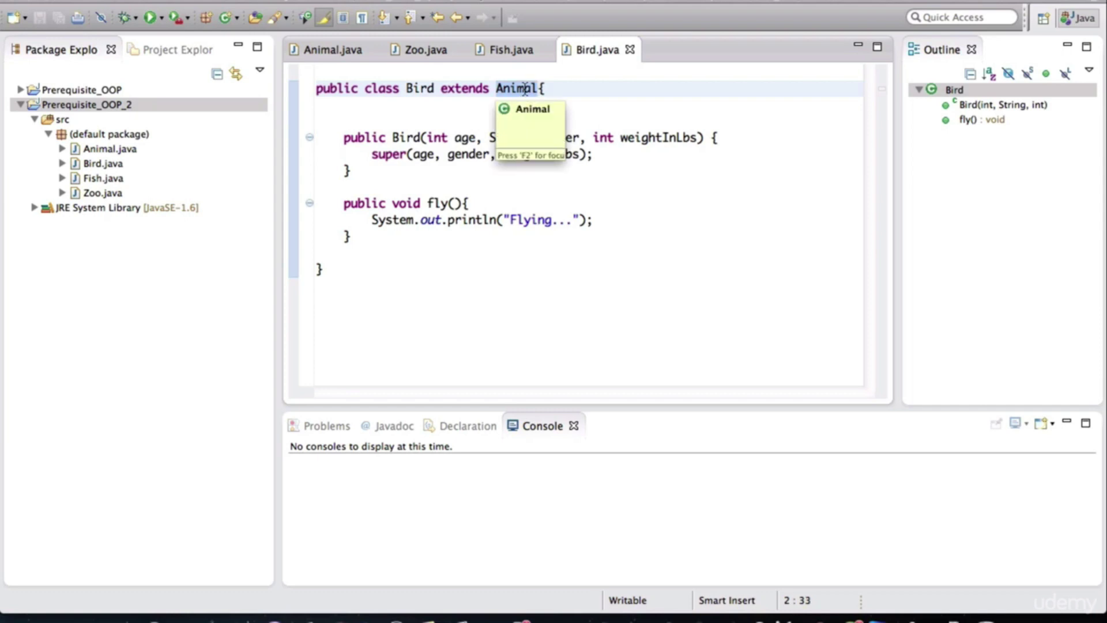
click(416, 120)
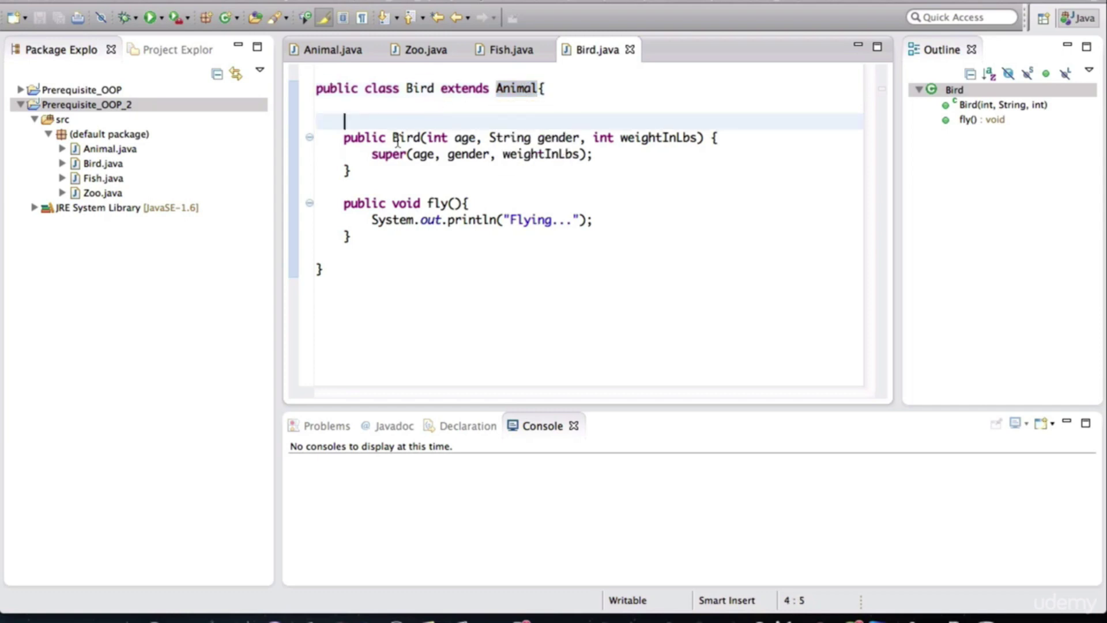
click(469, 91)
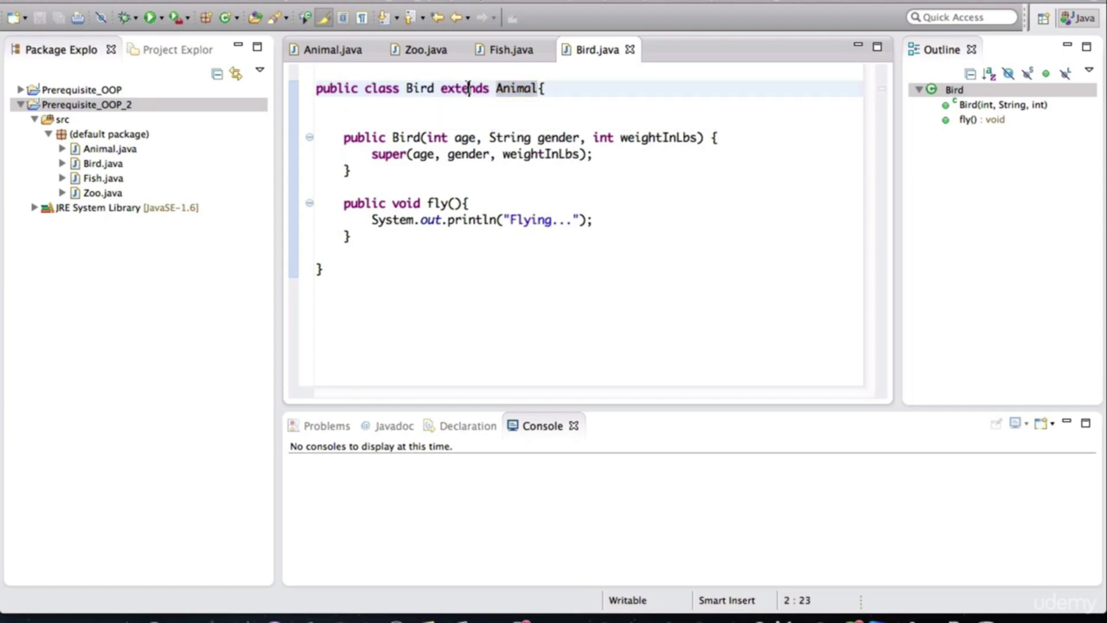
double_click(470, 88)
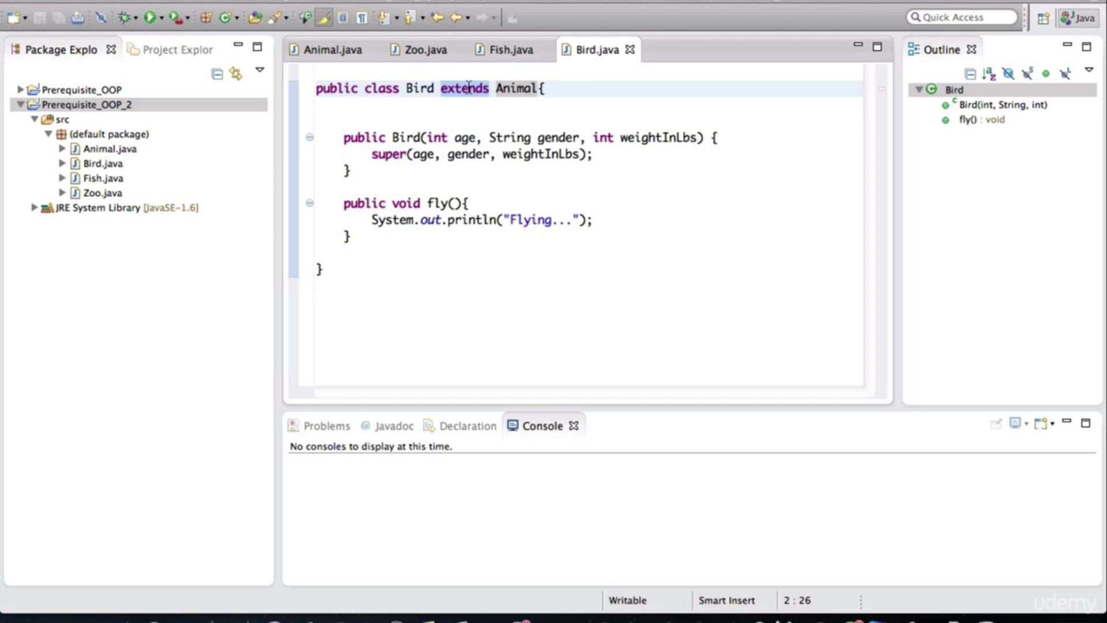
click(435, 49)
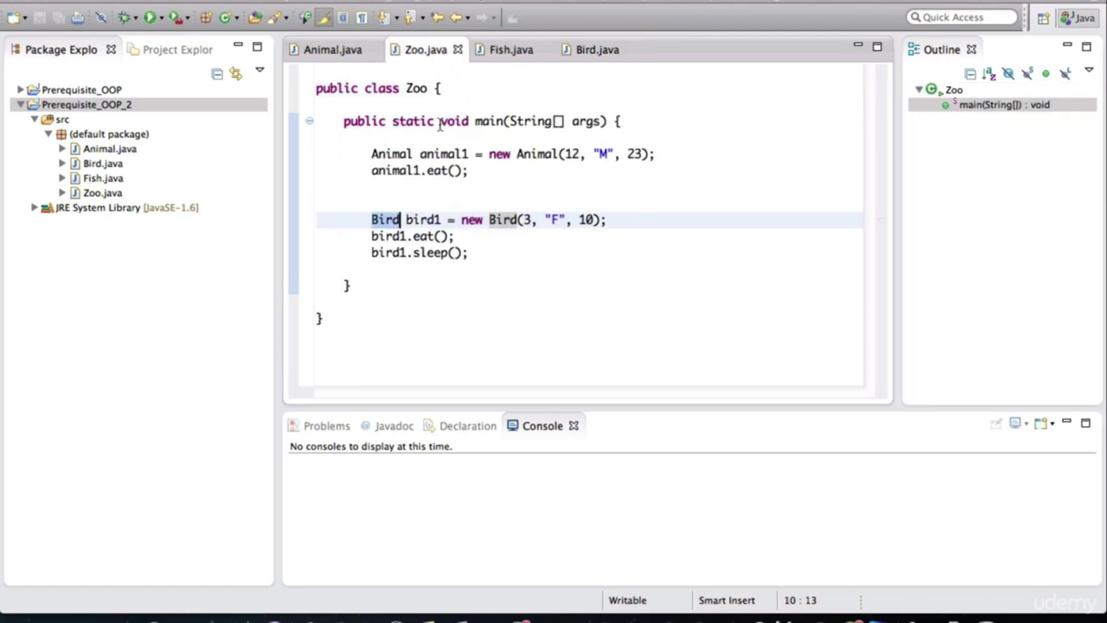
click(434, 189)
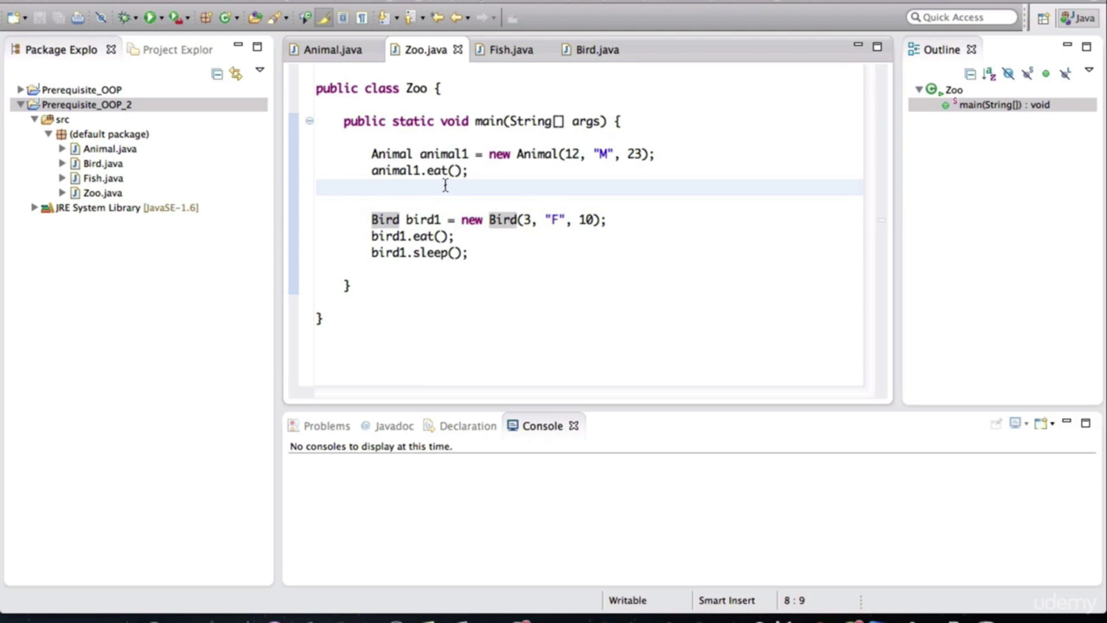
click(467, 170)
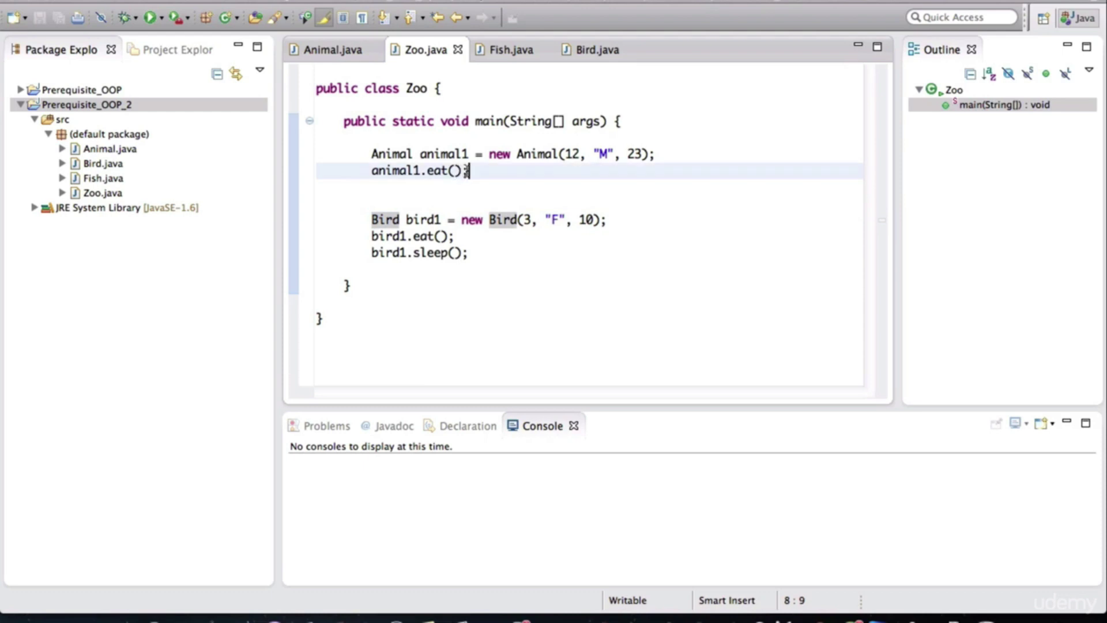
drag(468, 171, 421, 171)
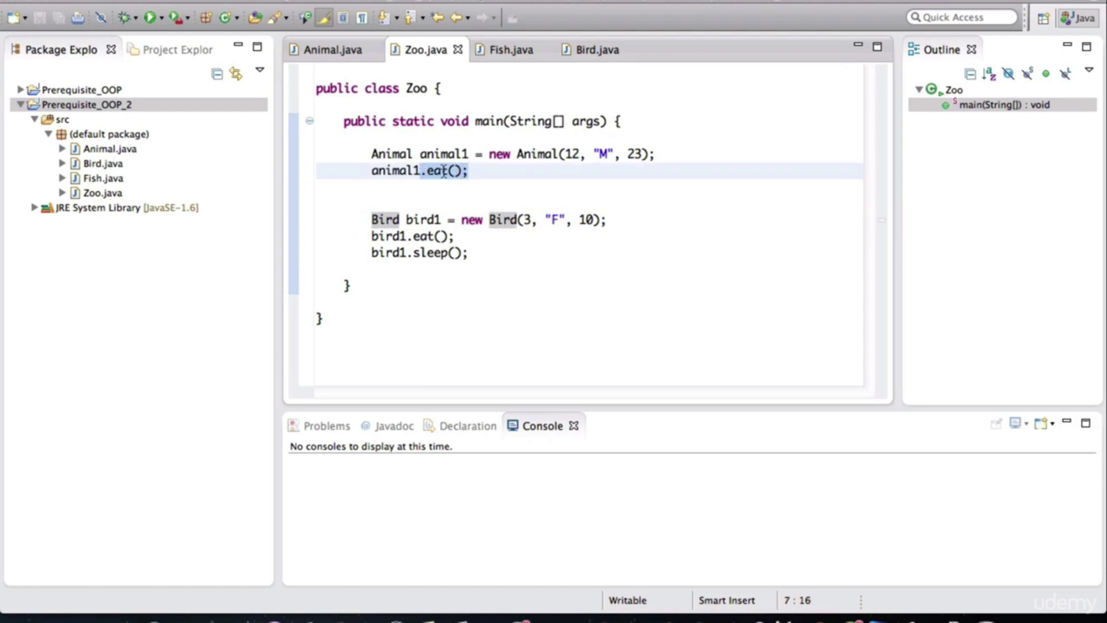
double_click(398, 153)
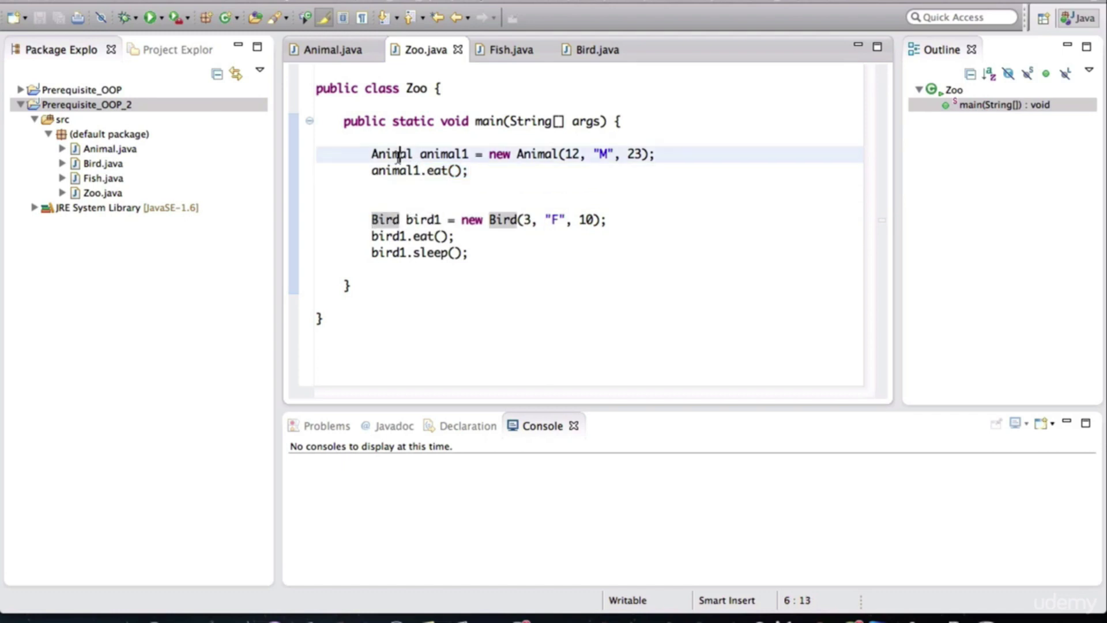
click(484, 170)
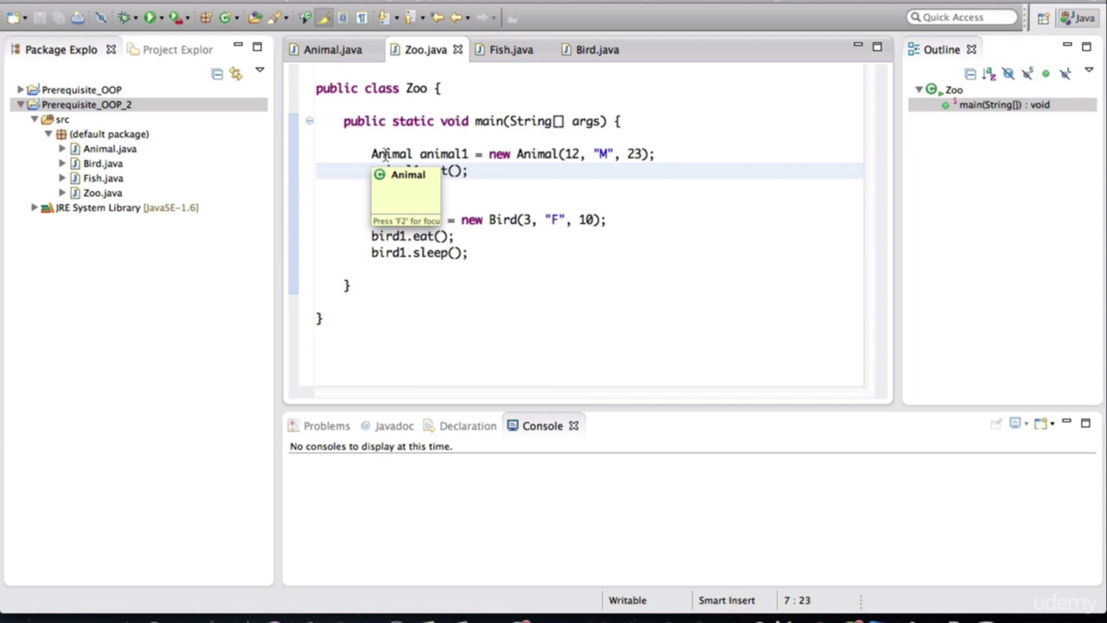
click(509, 95)
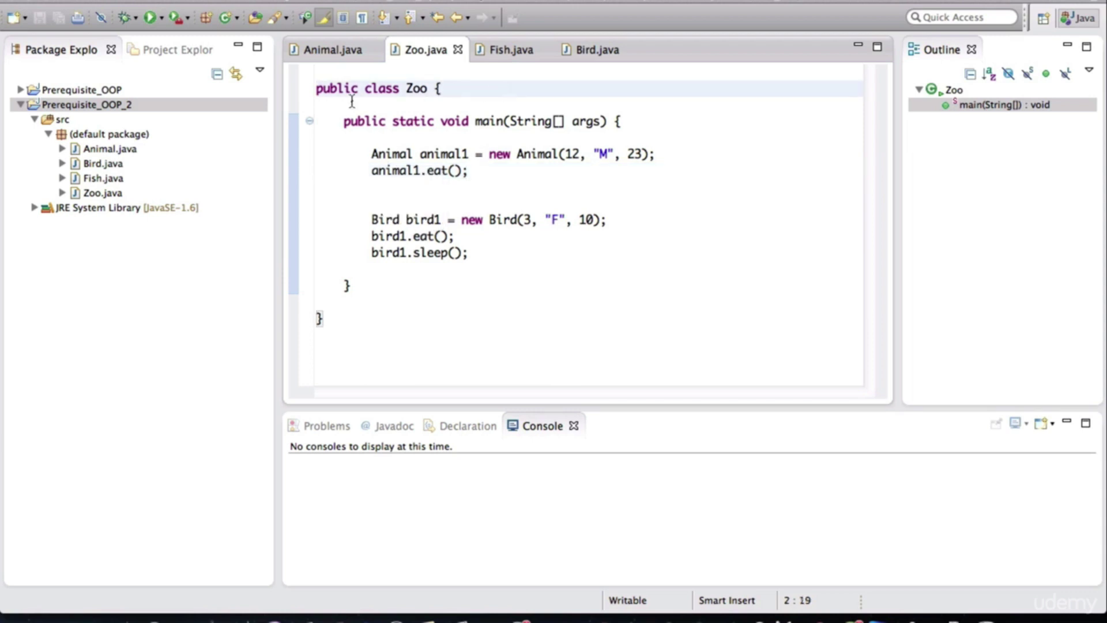
click(333, 49)
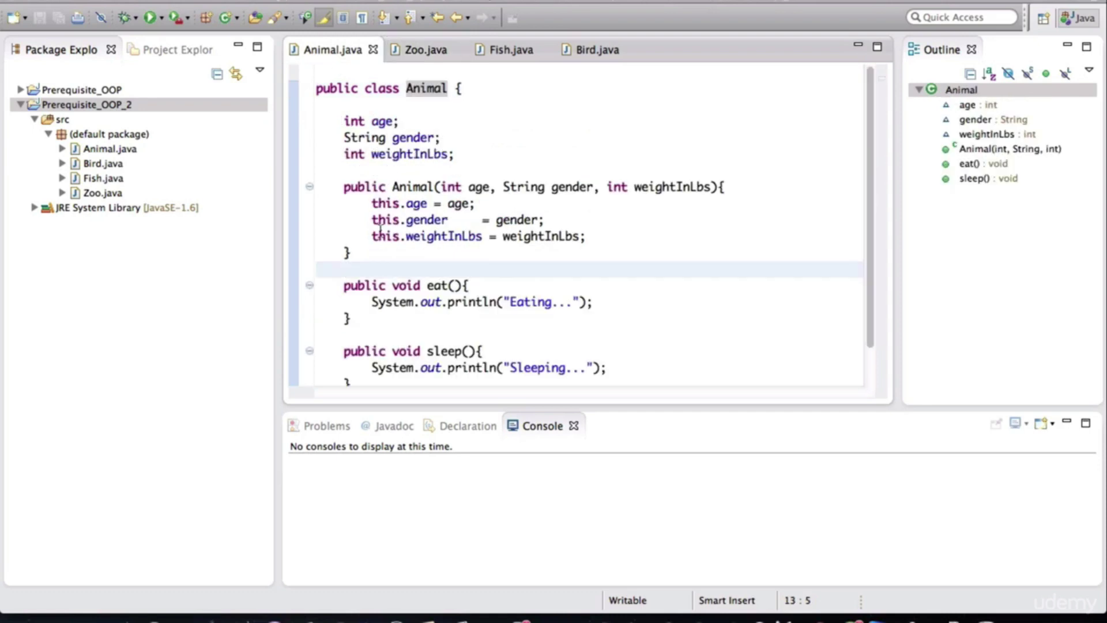
scroll(372, 256, down, 2)
drag(329, 246, 388, 348)
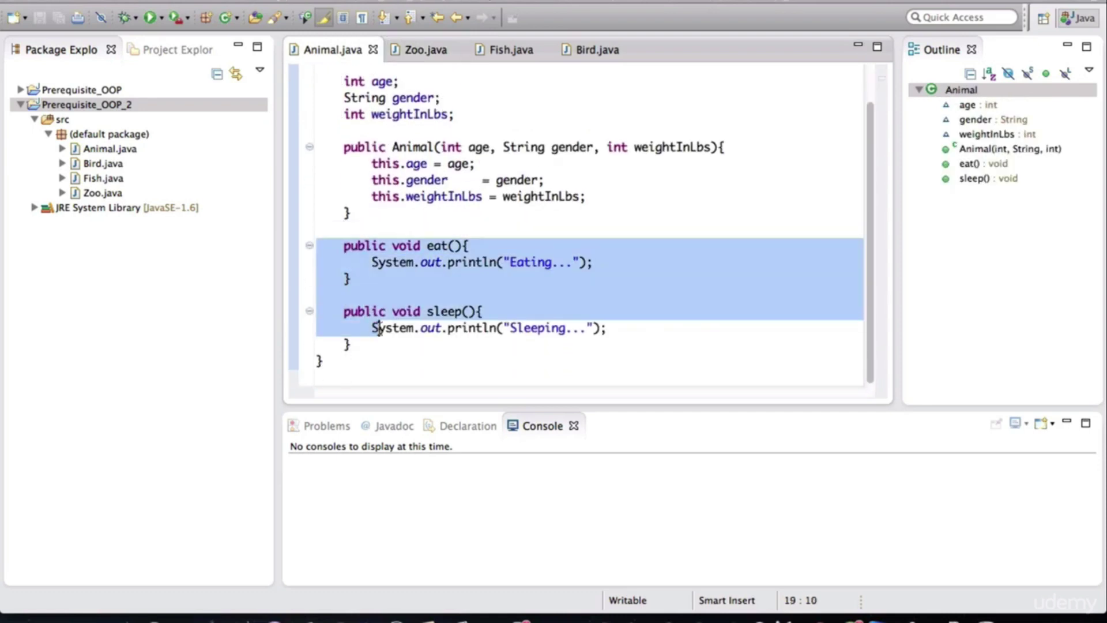
click(531, 97)
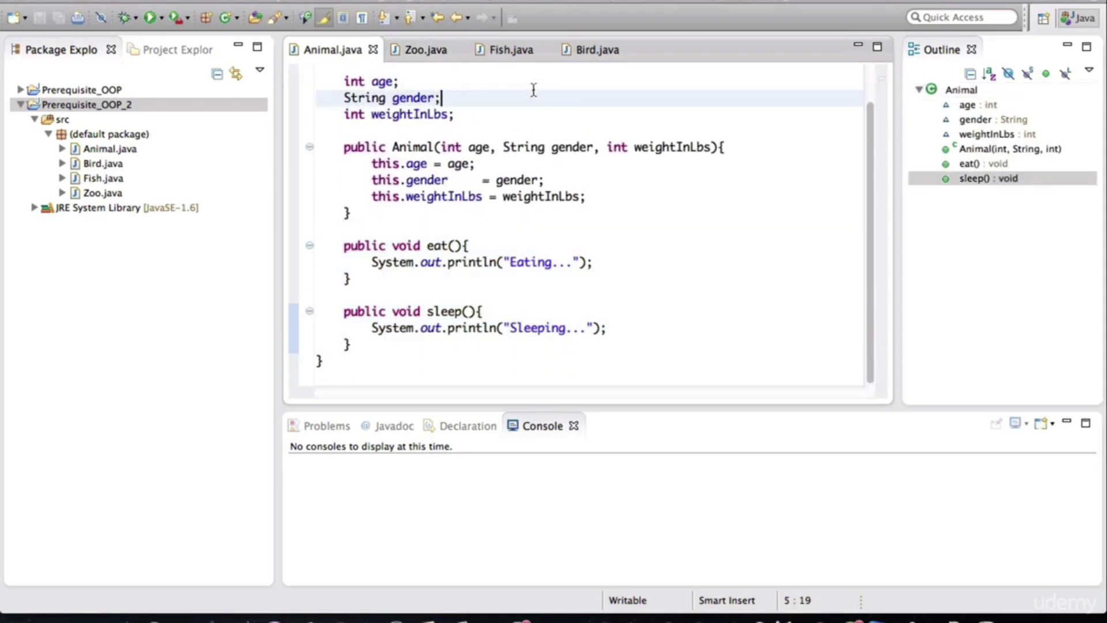
click(596, 49)
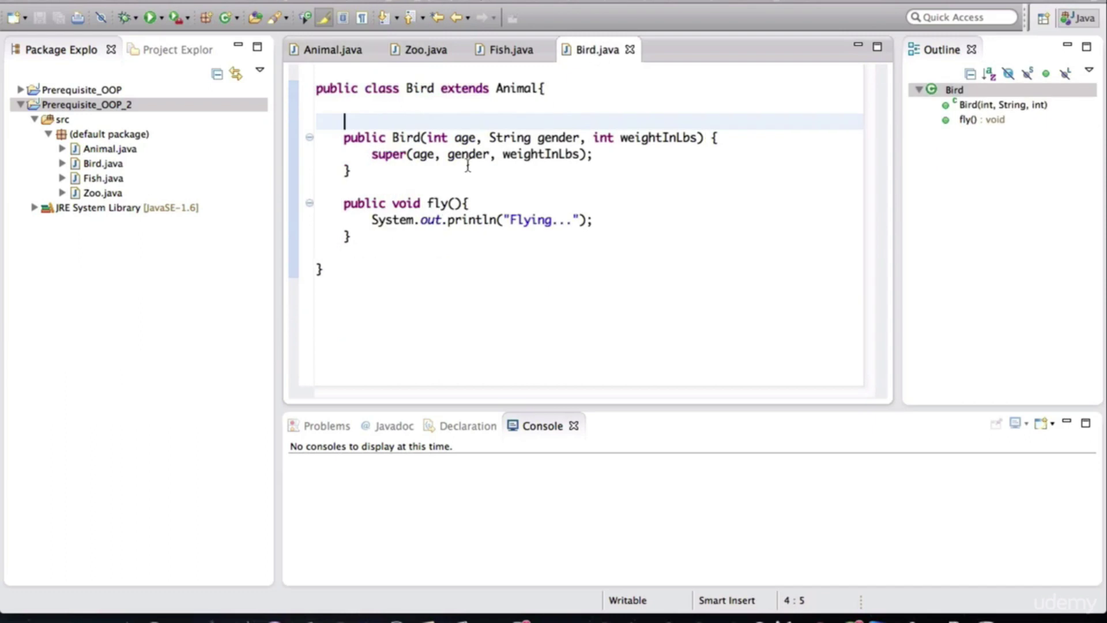
click(398, 192)
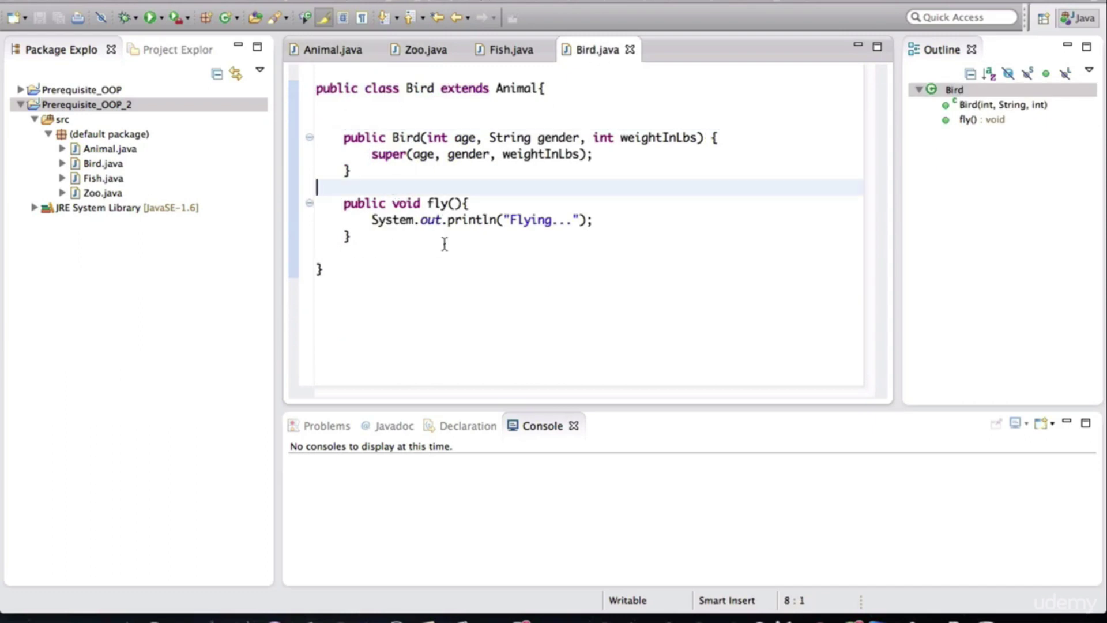
click(441, 72)
click(537, 87)
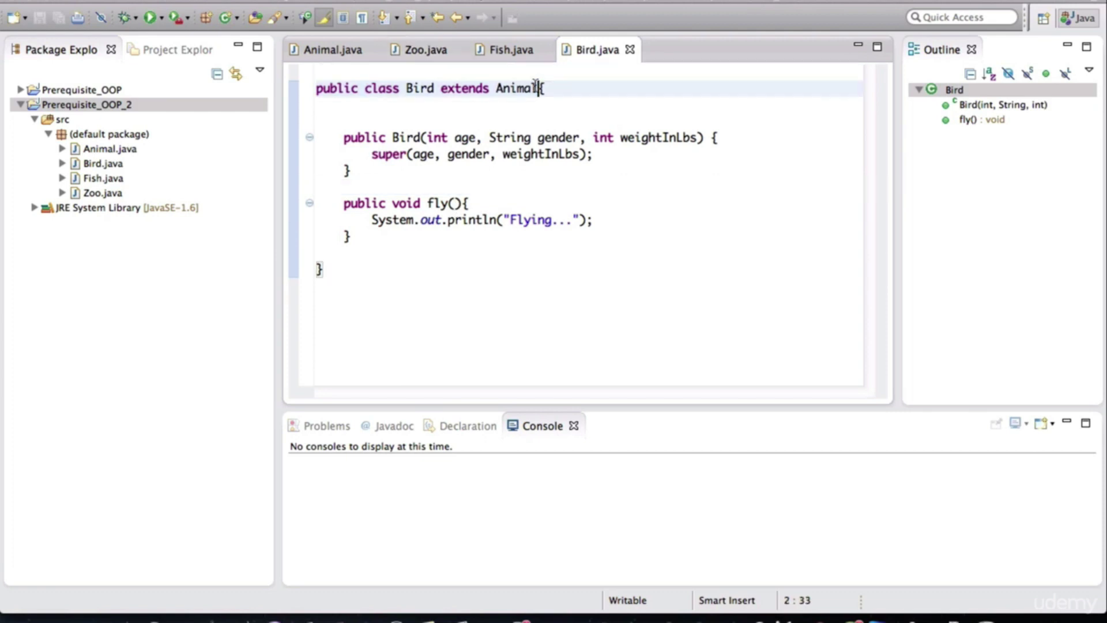
drag(441, 87, 534, 87)
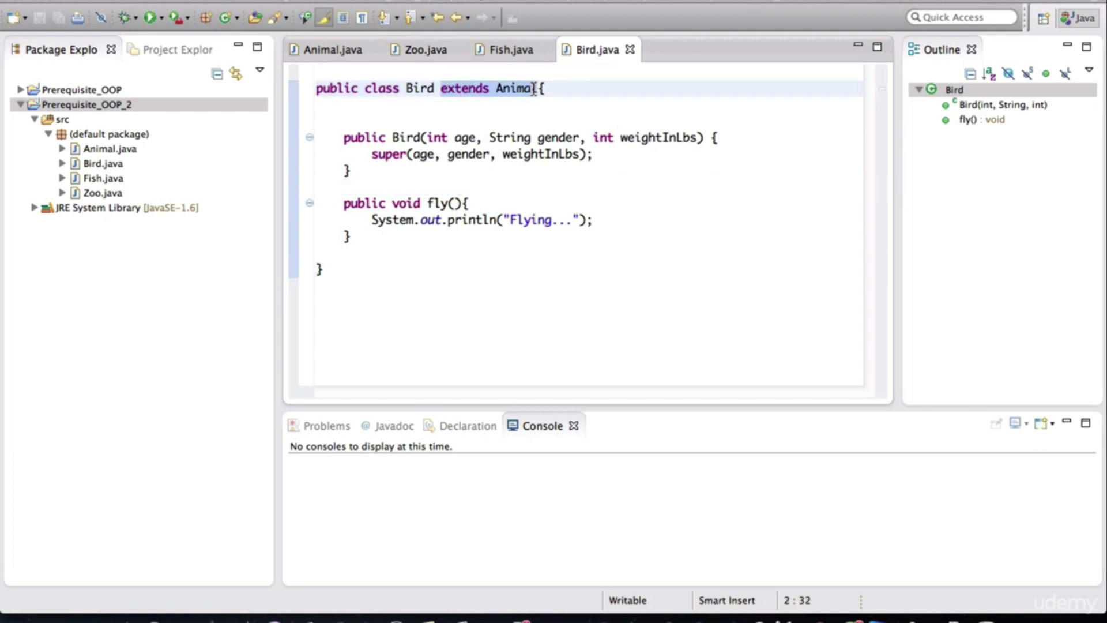
click(545, 118)
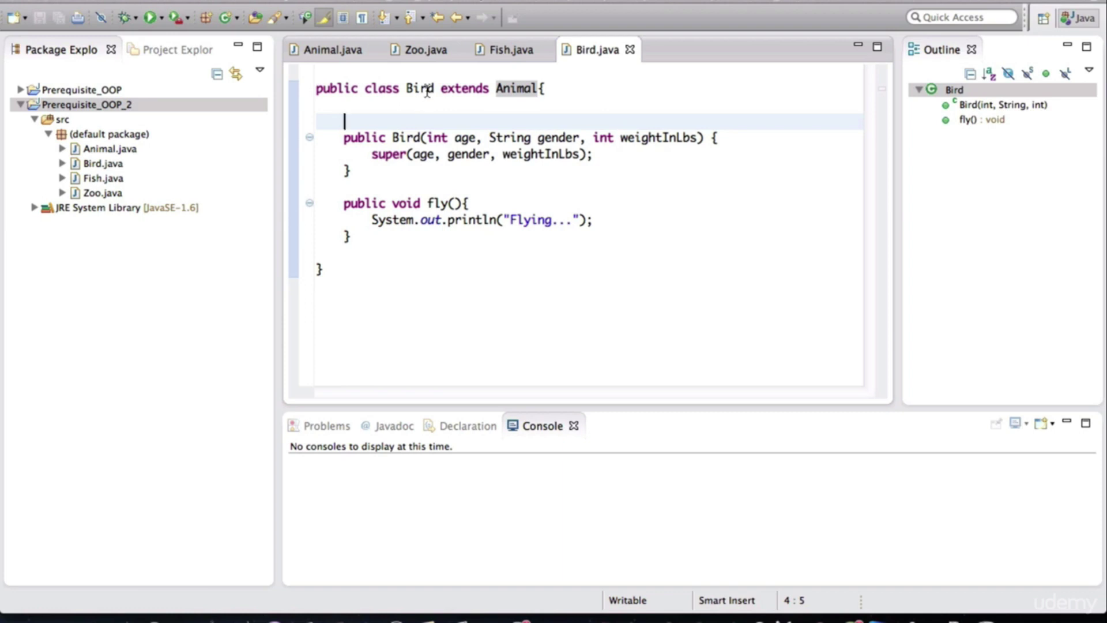
click(426, 49)
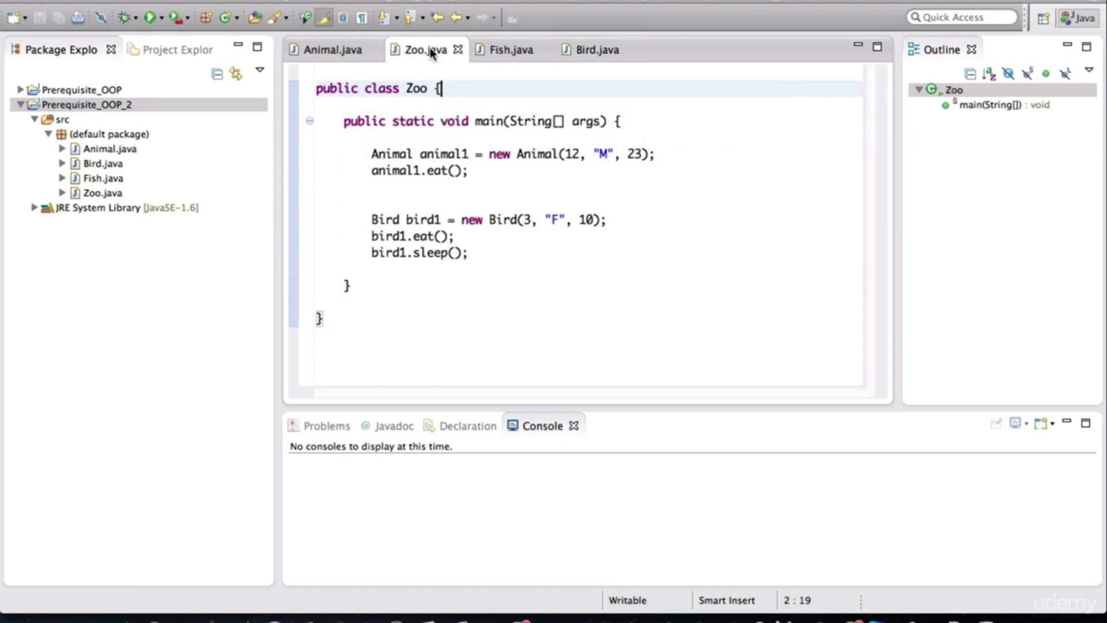
double_click(626, 121)
click(627, 121)
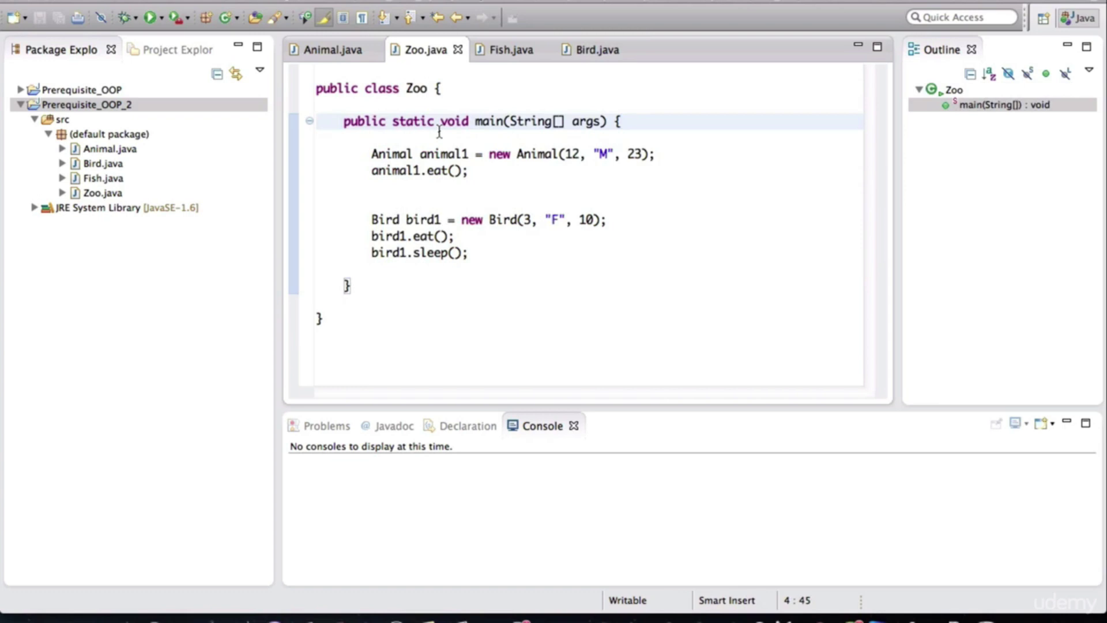
key(Down)
key(Down)
key(Down)
key(Down)
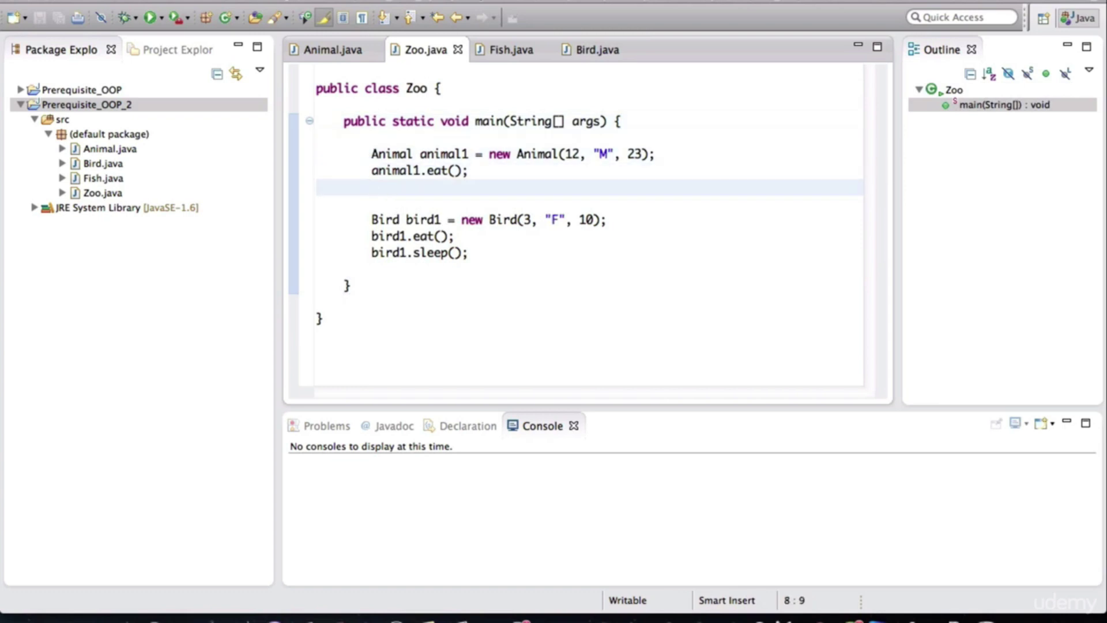
key(Down)
key(Down)
key(Down)
key(Down)
key(Down)
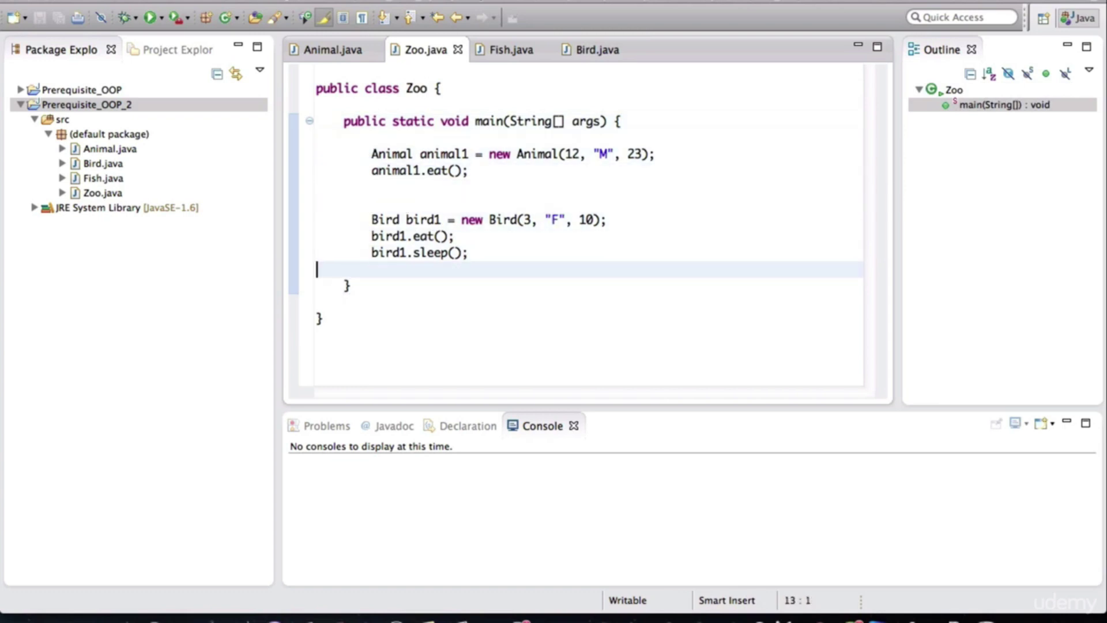
key(Up)
key(Down)
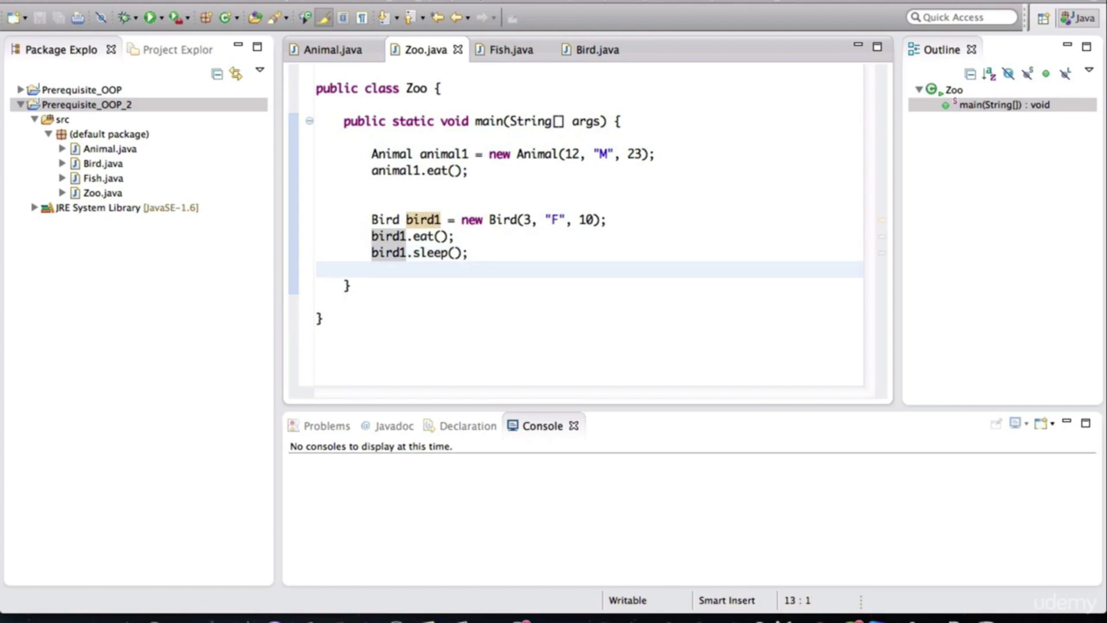
key(Up)
key(Up)
key(Up)
key(Up)
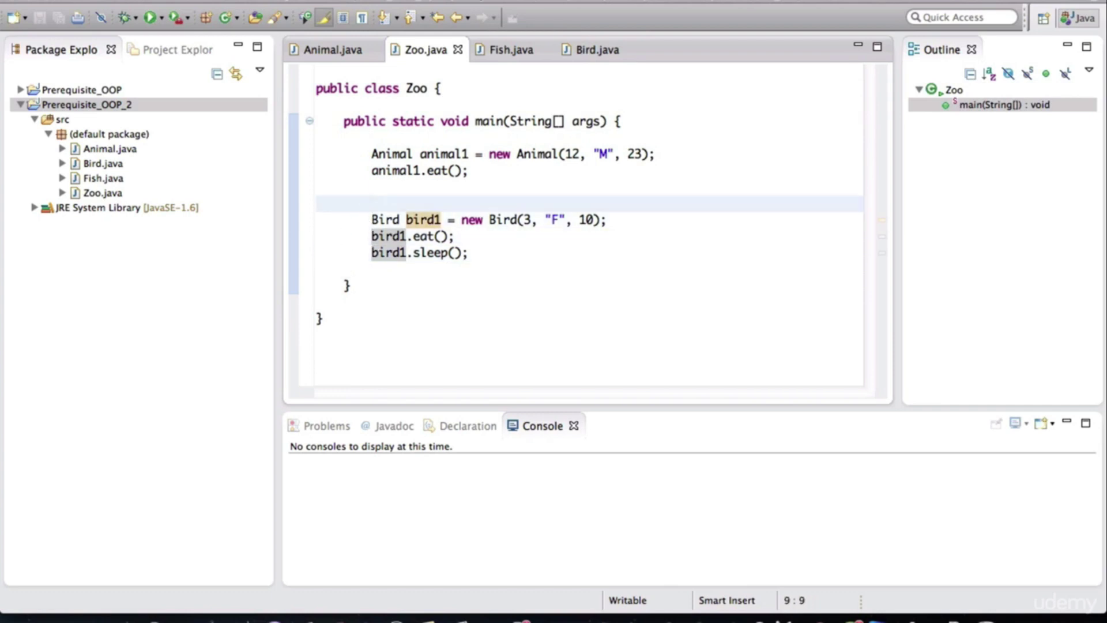
key(Up)
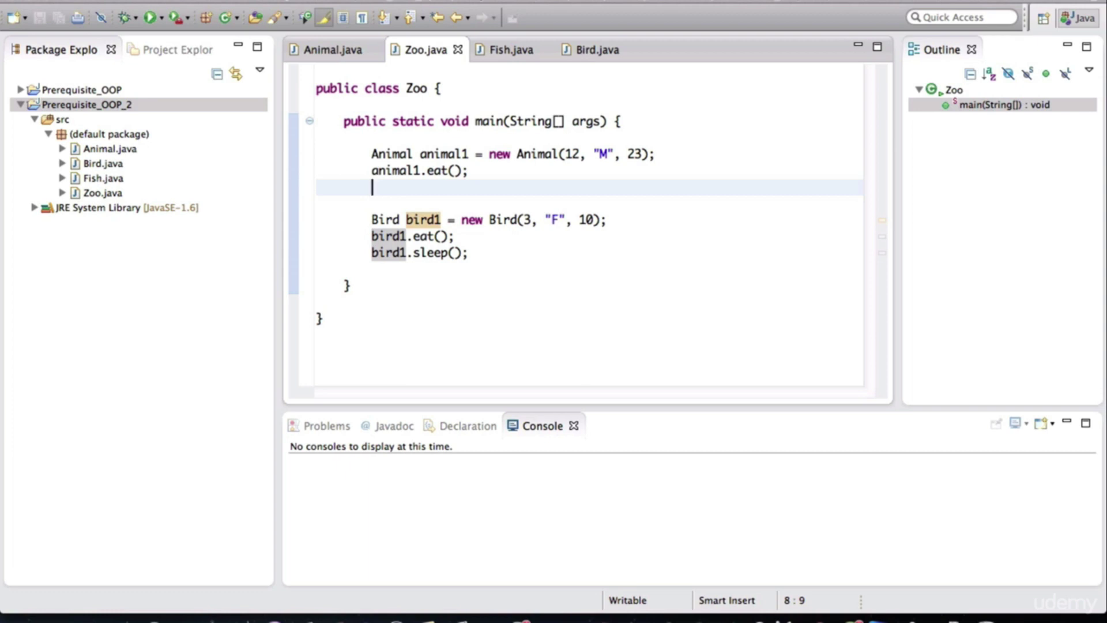
click(369, 194)
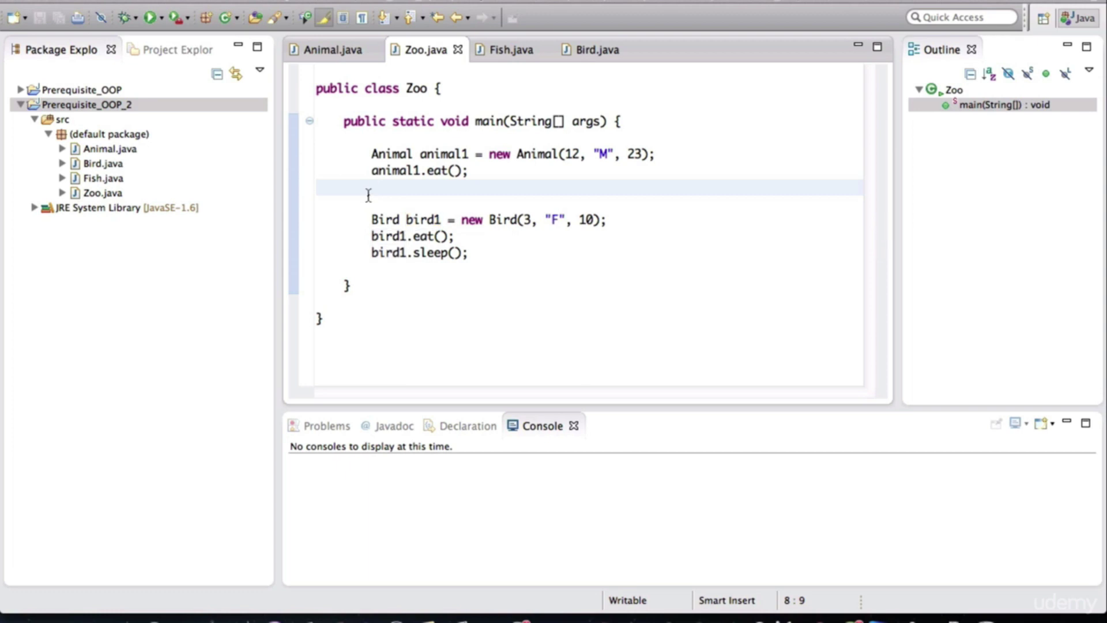